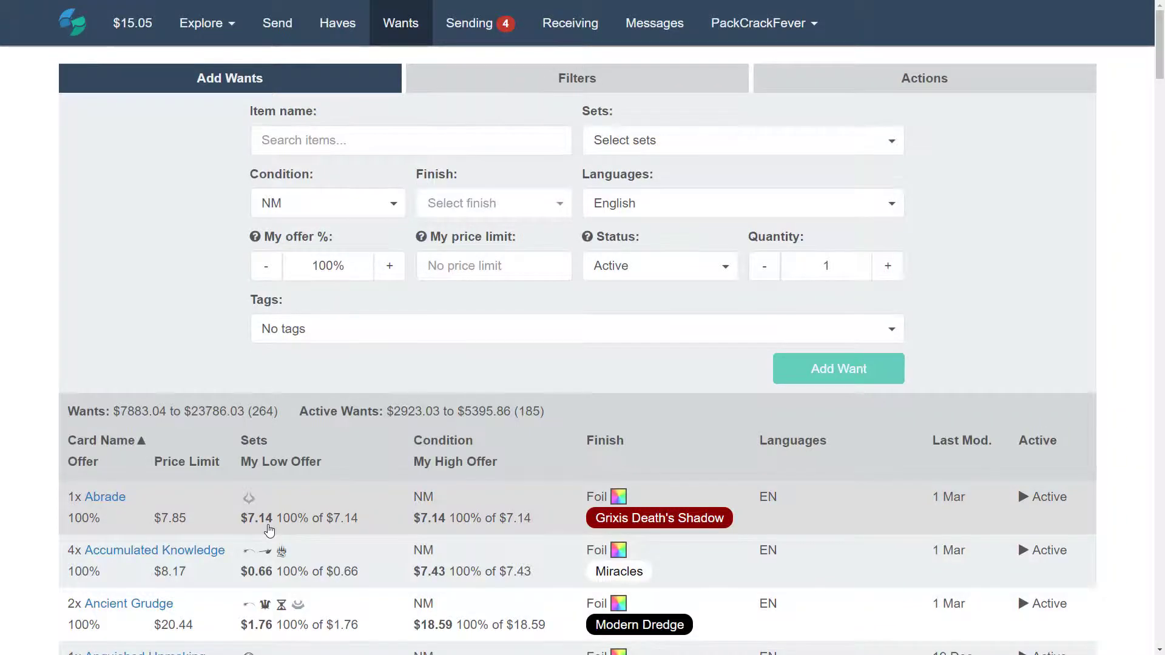
Choose Godless Shrine as the item for the new want
scroll(269, 530, down, 2)
scroll(272, 530, up, 2)
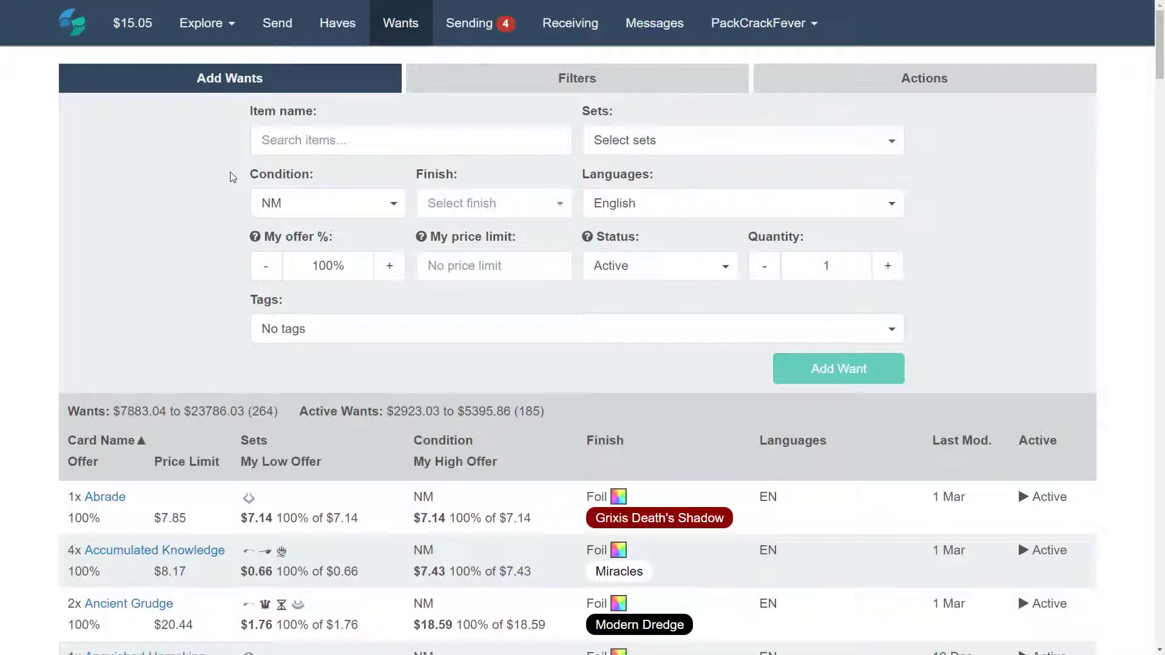
click(290, 152)
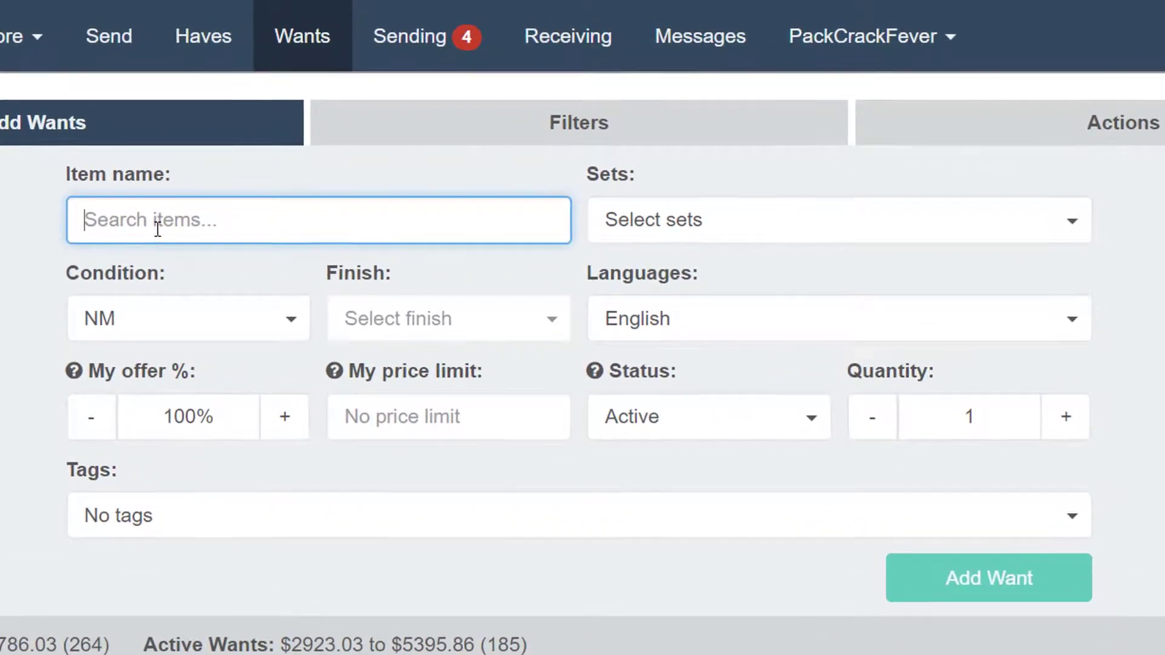
text(godless)
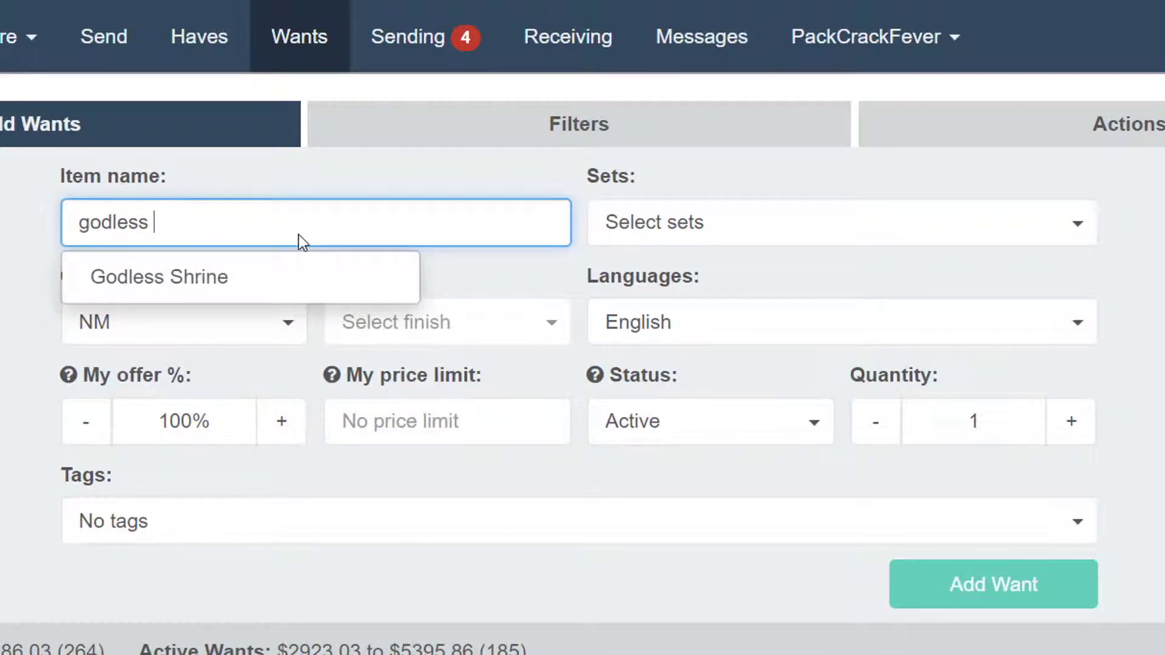
click(344, 285)
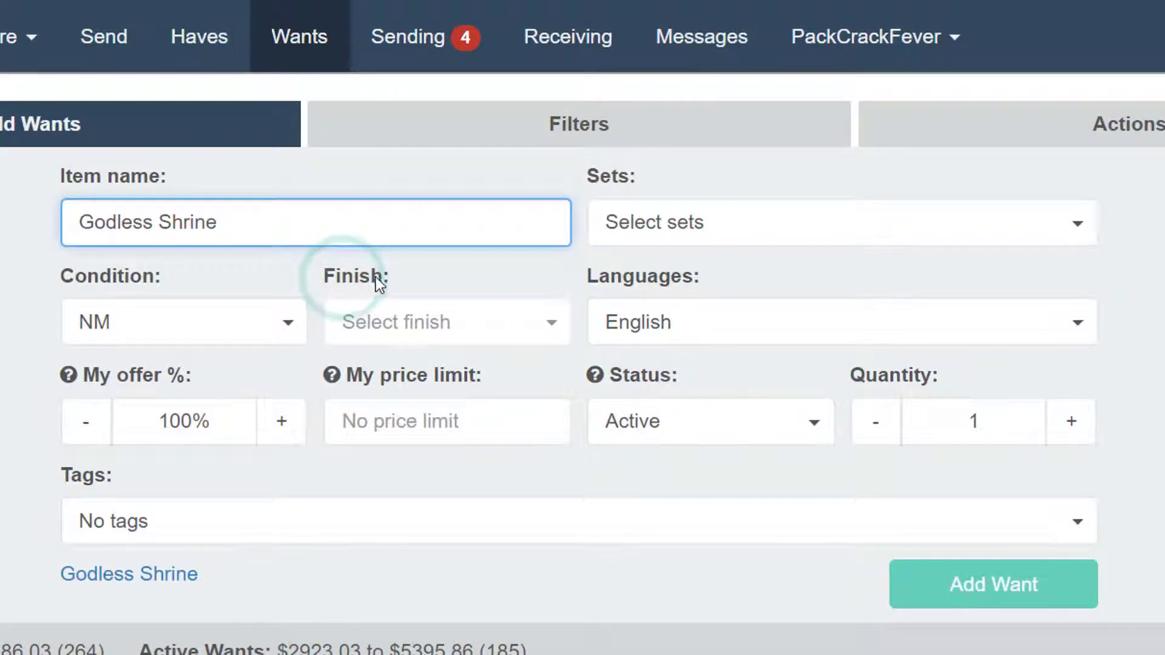
Select all sets for Godless Shrine, clear them all again, and pick only Zendikar Expeditions
click(822, 233)
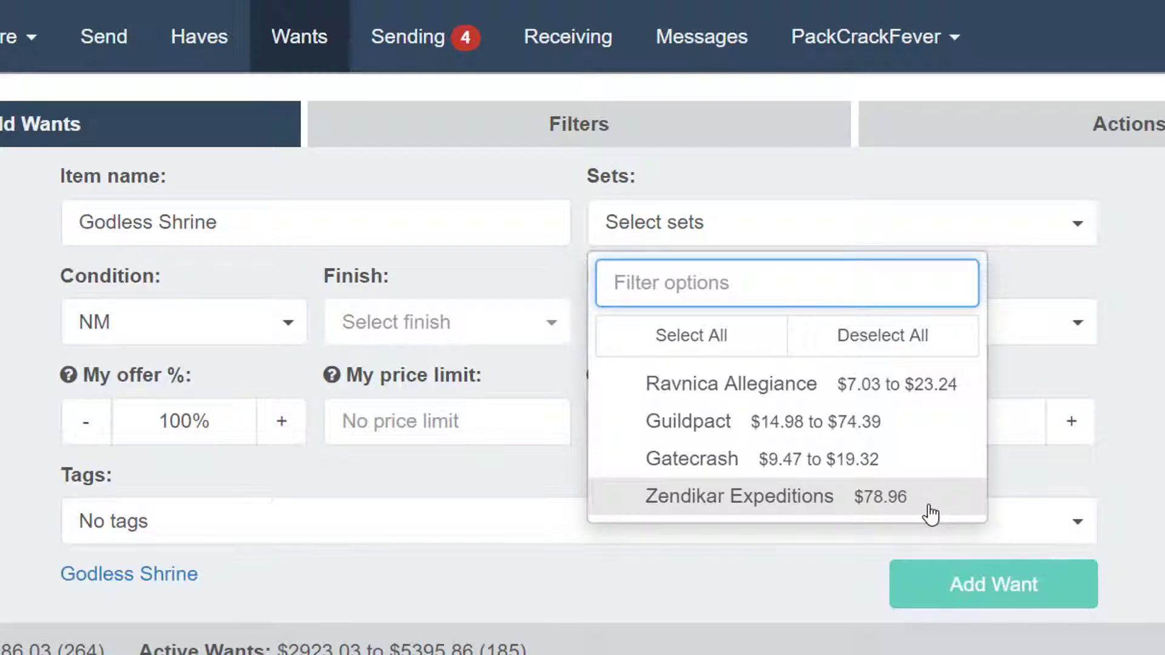
click(751, 349)
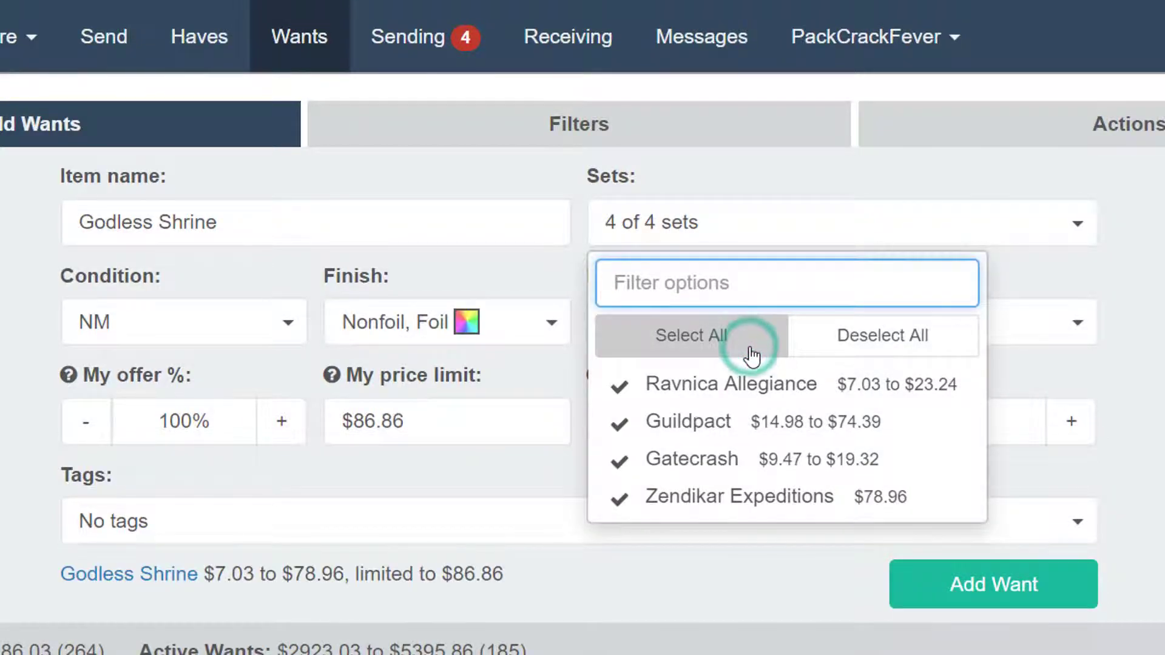
click(861, 341)
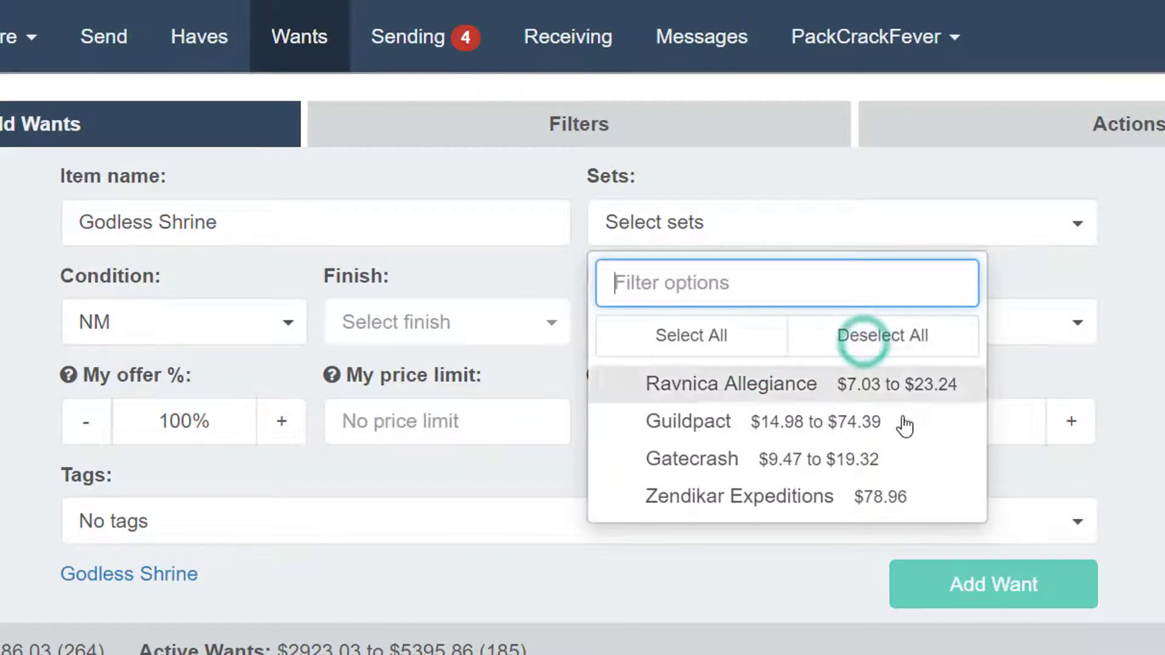
click(928, 501)
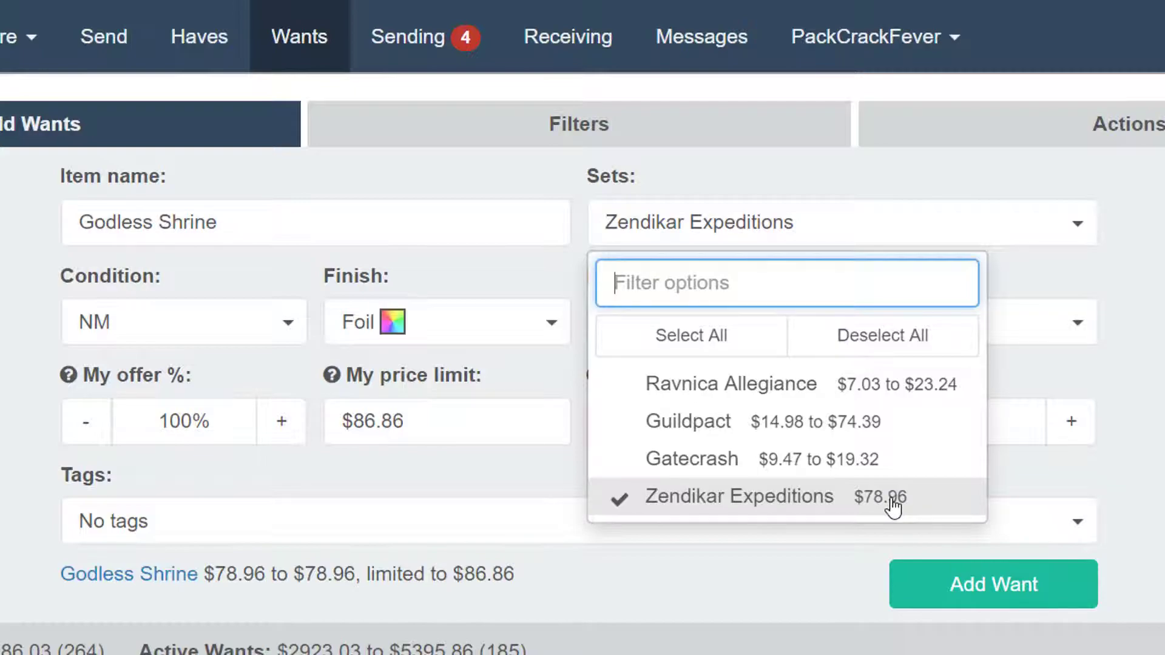
click(1148, 485)
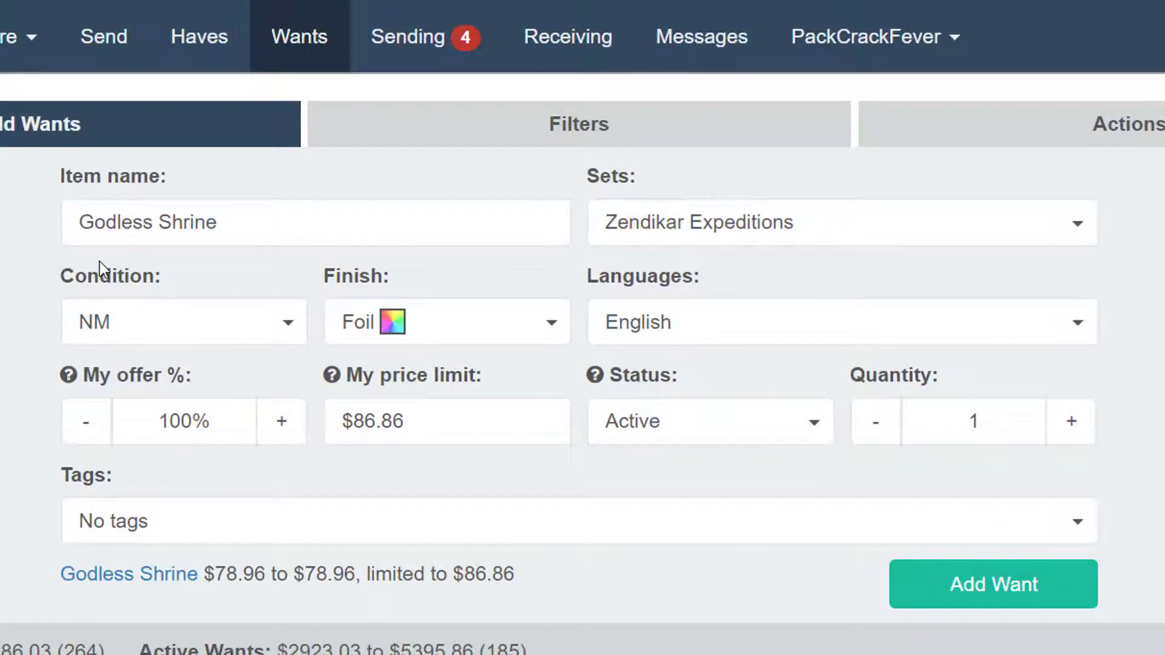
Accept Slightly played copies in addition to Near mint for the want
click(191, 327)
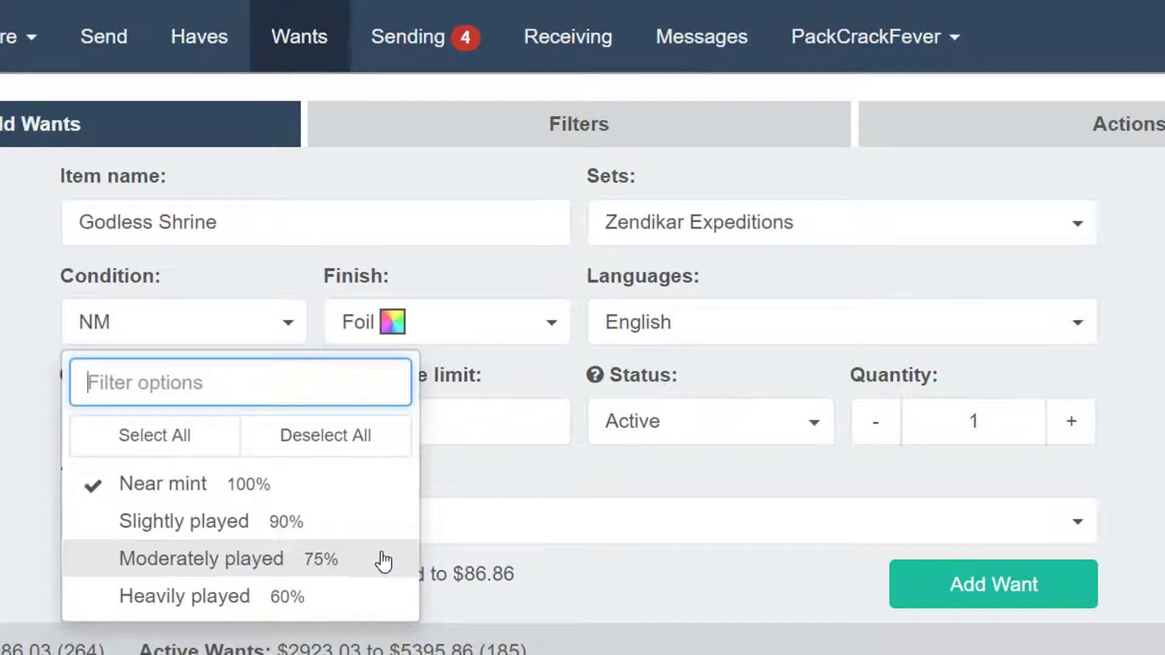
click(1, 440)
click(248, 325)
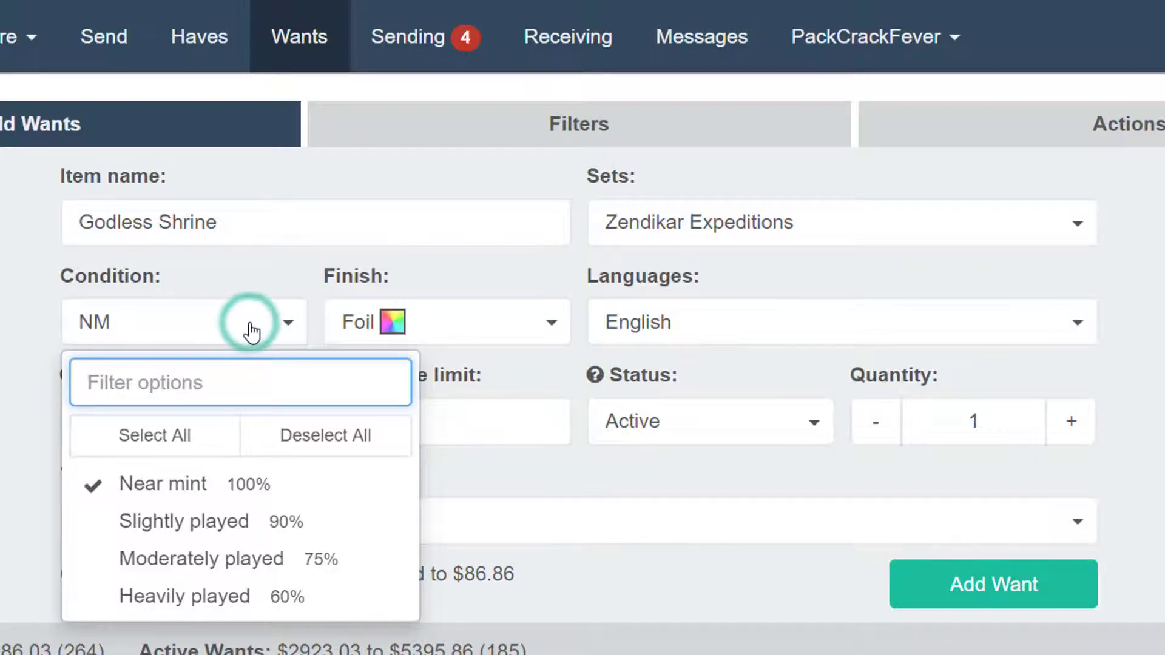
click(335, 539)
click(5, 479)
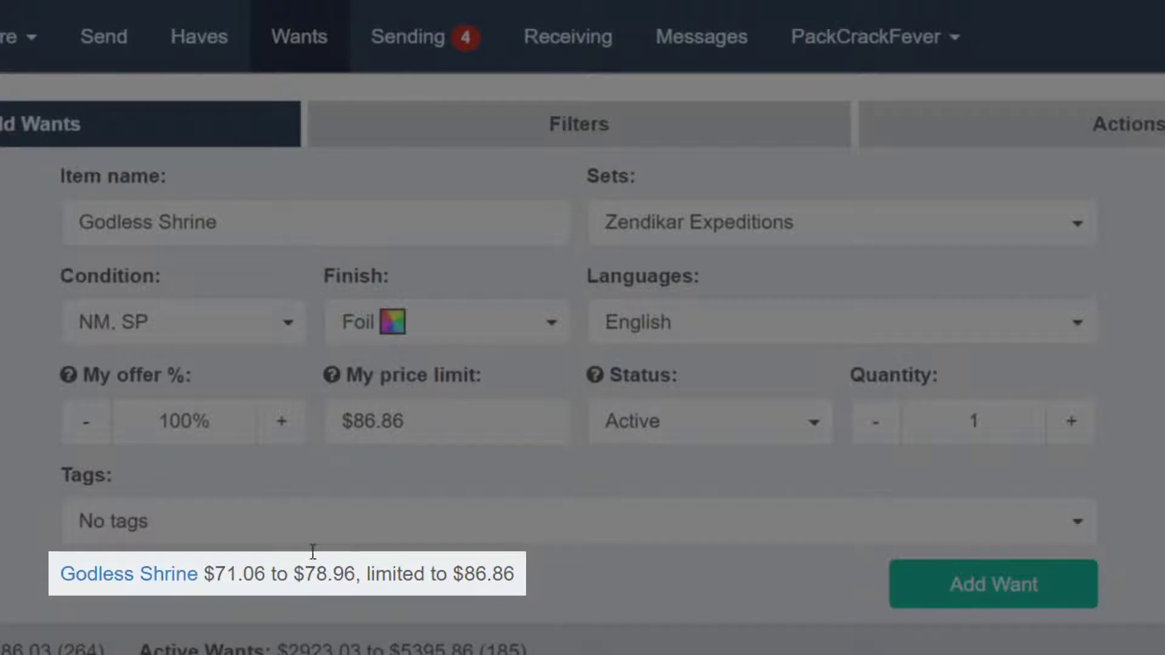
Remove Slightly played from the accepted conditions, keeping only Near mint
click(244, 347)
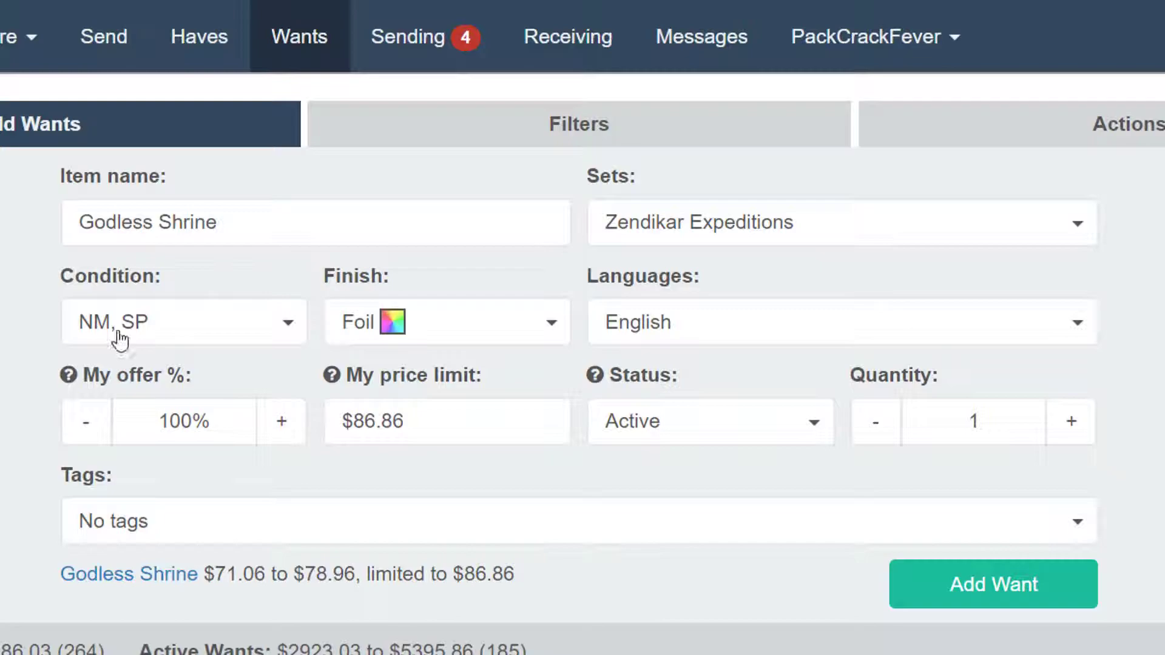
click(201, 329)
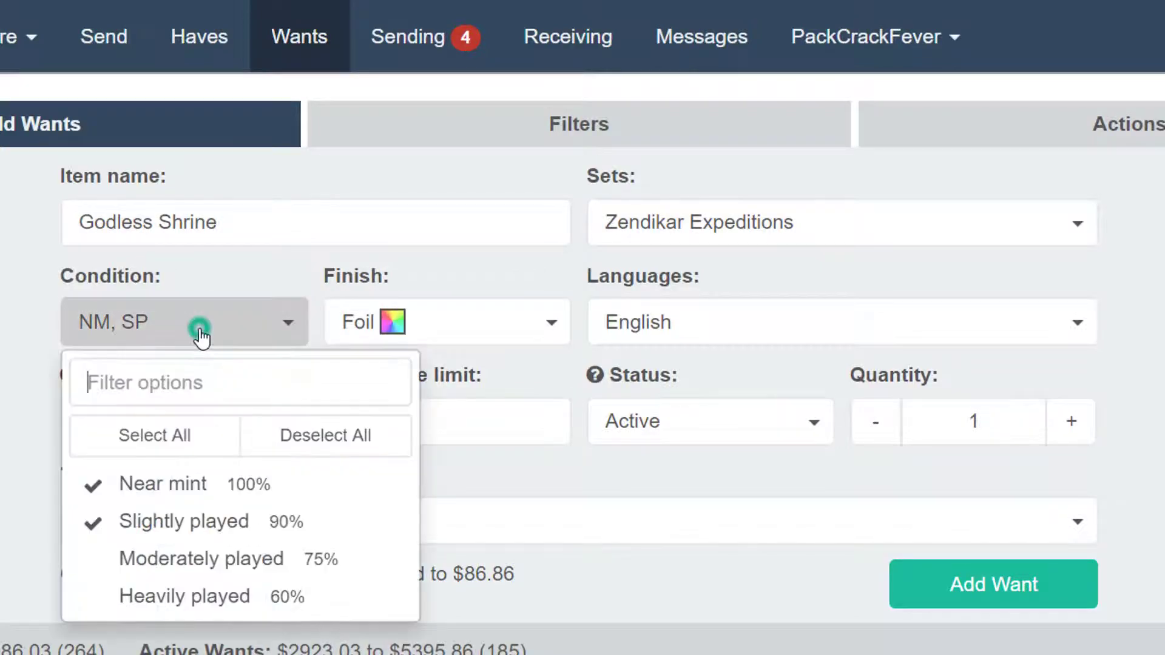
click(358, 522)
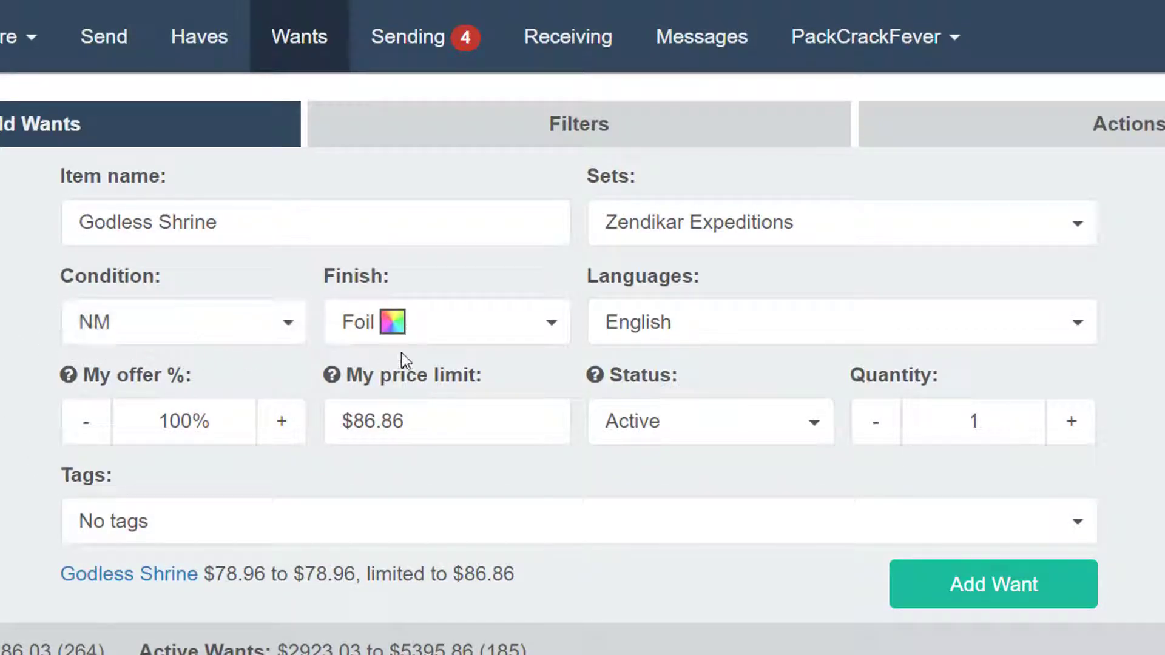
Check the available finish options and add Ravnica Allegiance to the wanted sets
click(551, 333)
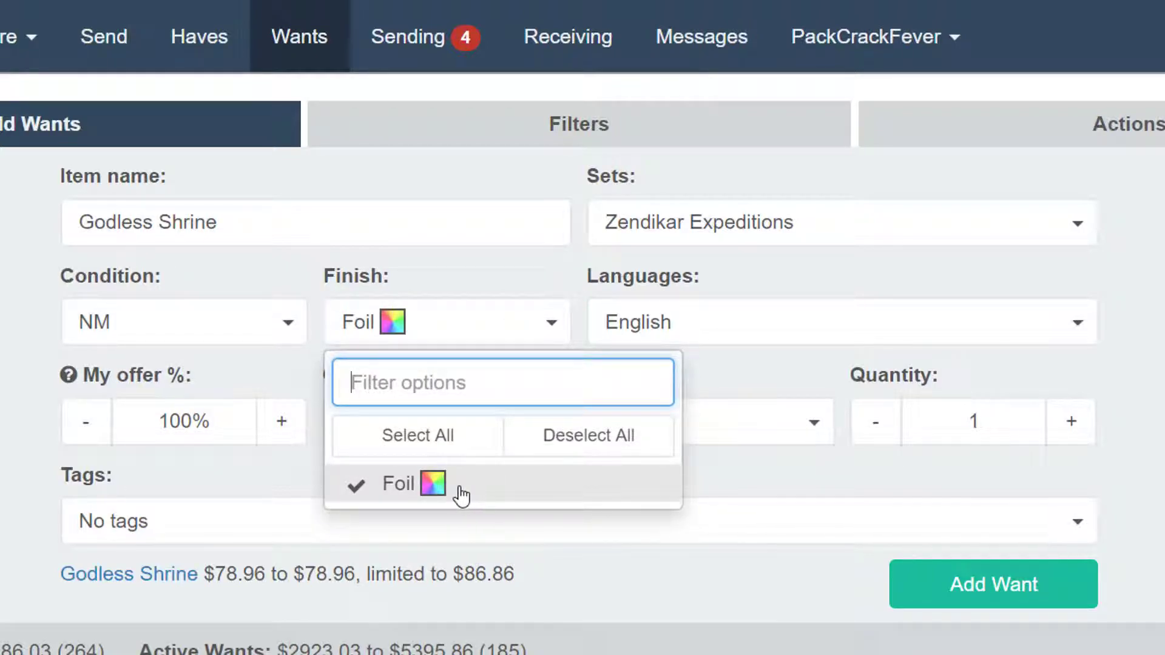
click(710, 377)
click(730, 201)
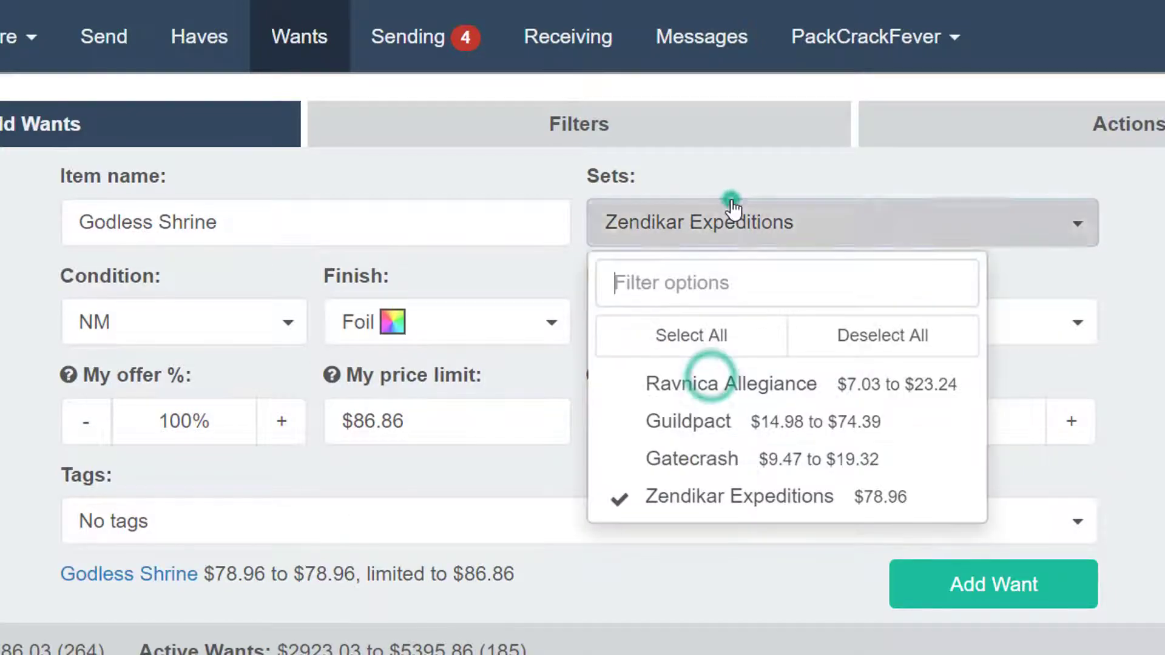
click(739, 388)
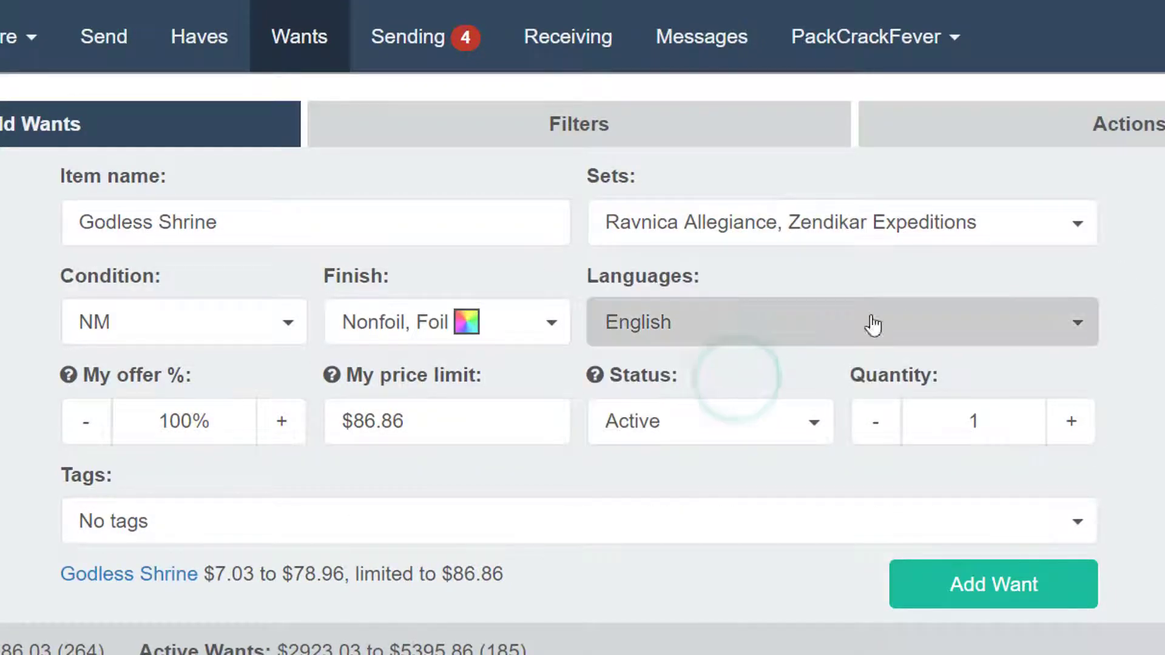
Exclude Foil from the accepted finishes and include it again alongside Nonfoil
click(489, 321)
click(471, 511)
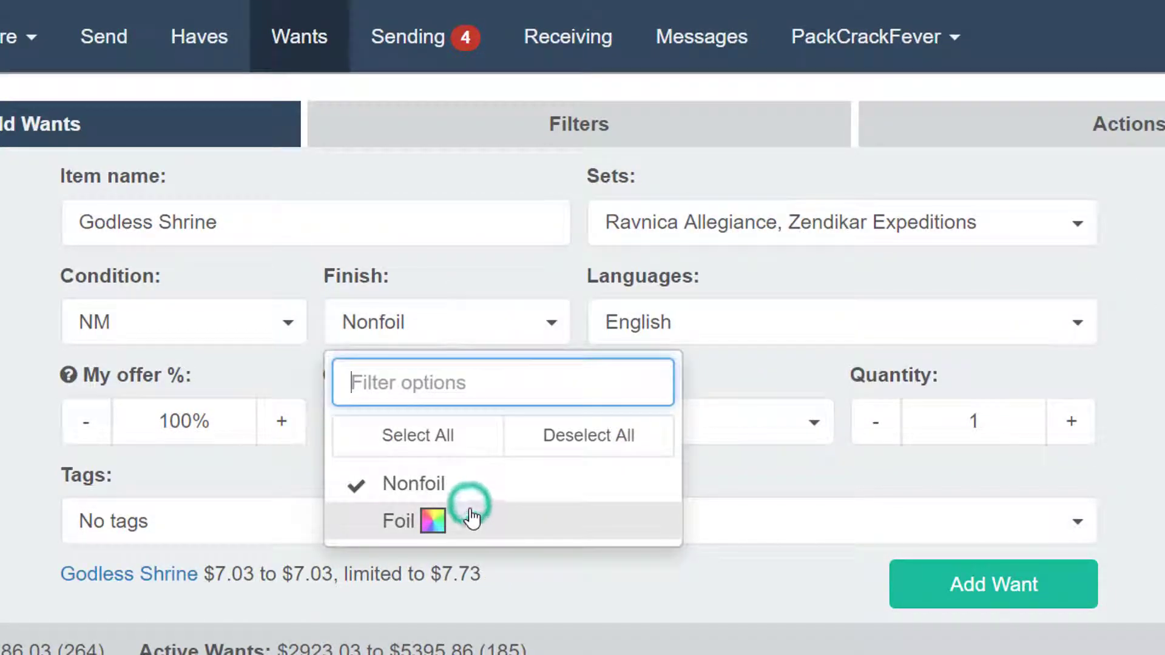
click(477, 509)
click(478, 513)
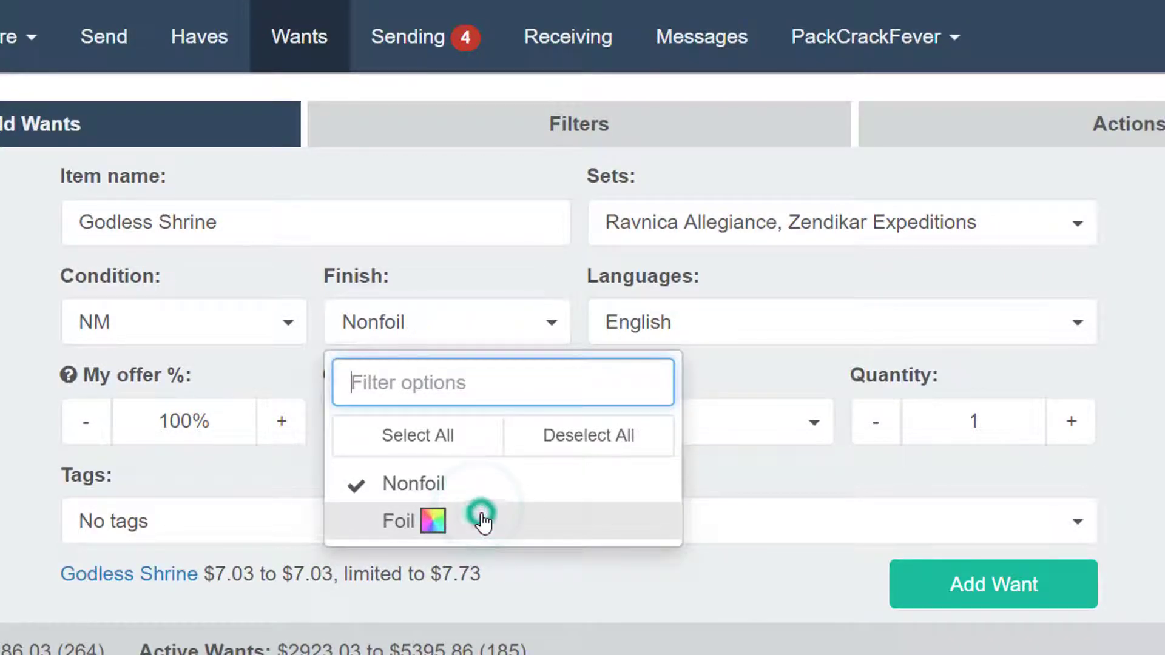
click(480, 520)
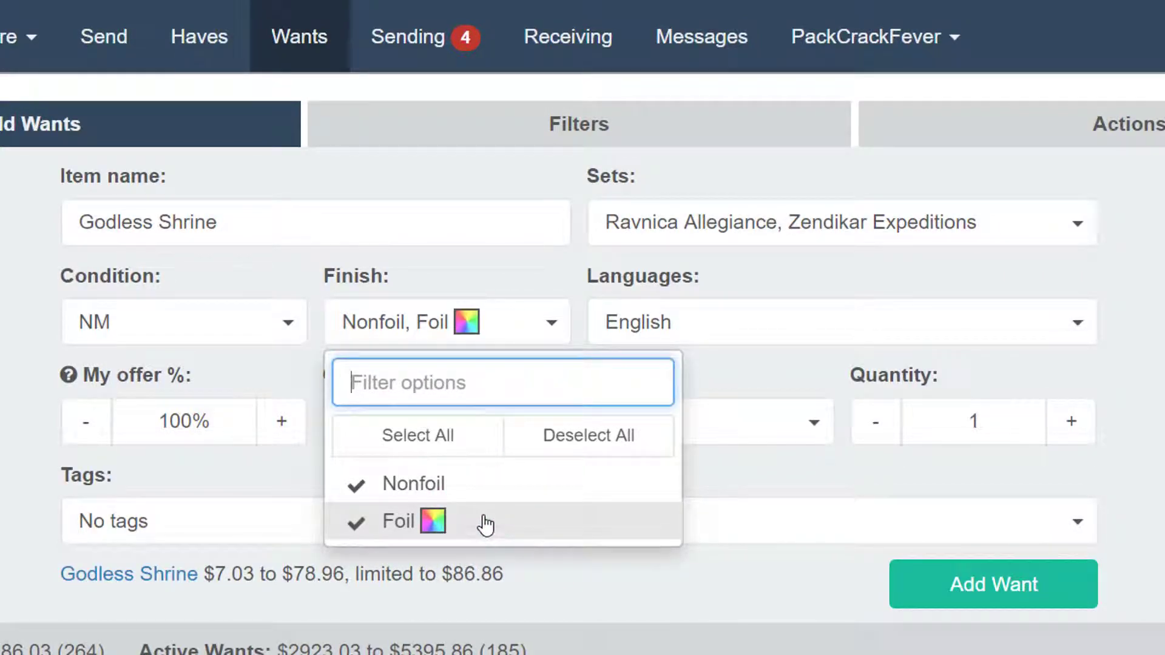
Remove Zendikar Expeditions from the wanted sets and add Gatecrash and Guildpact
click(916, 226)
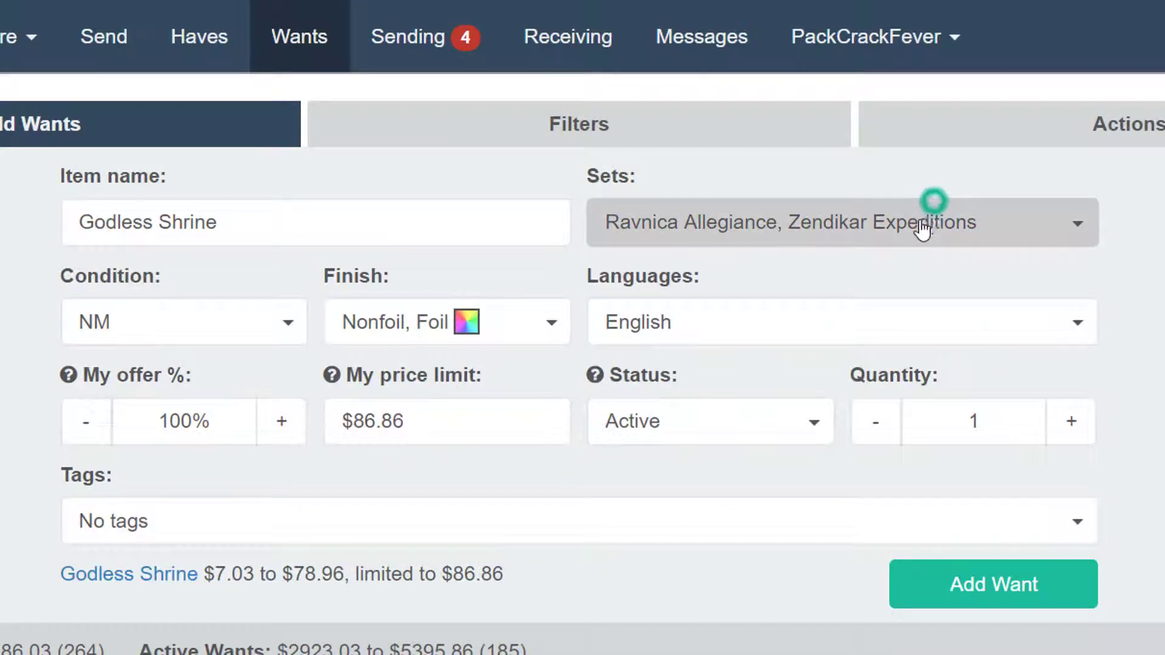
click(864, 499)
click(916, 461)
click(929, 418)
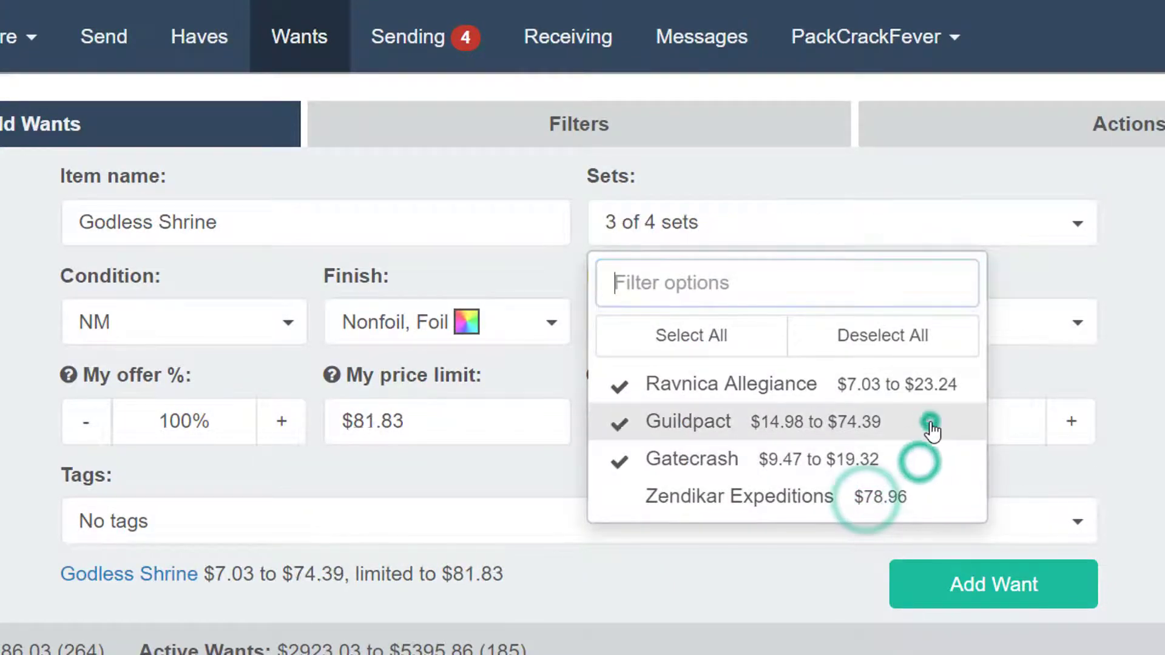
click(464, 461)
Limit the finish of the wanted card to Nonfoil
click(515, 334)
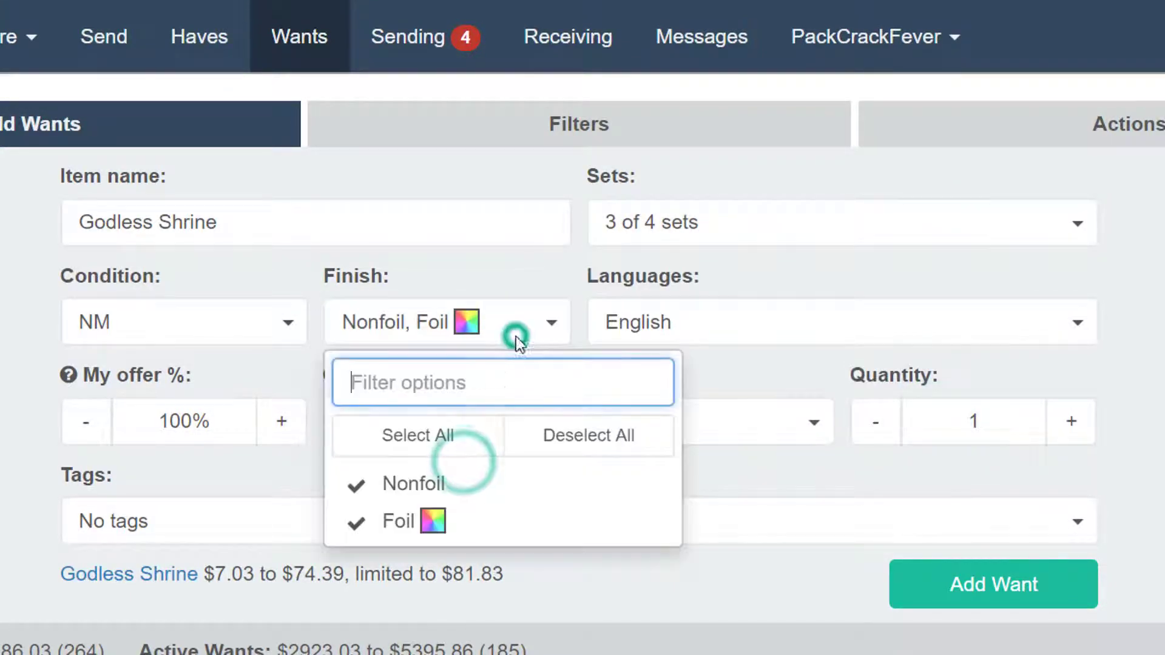
click(476, 520)
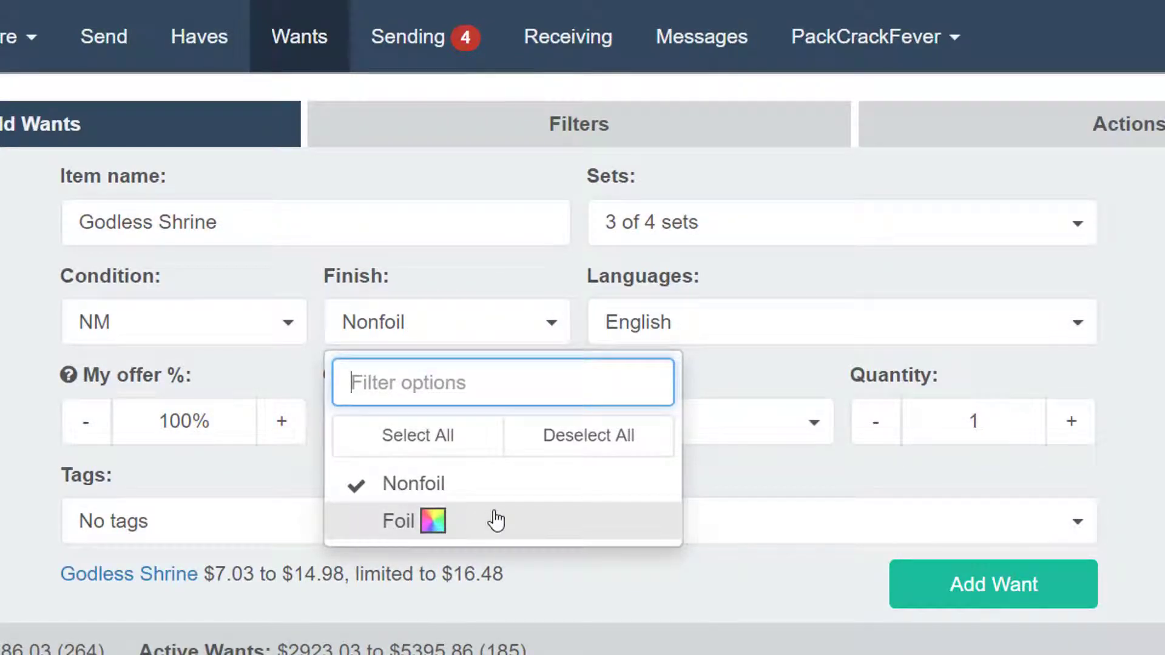
click(758, 270)
Clear all selected sets and choose only Zendikar Expeditions for the want
click(750, 235)
click(855, 339)
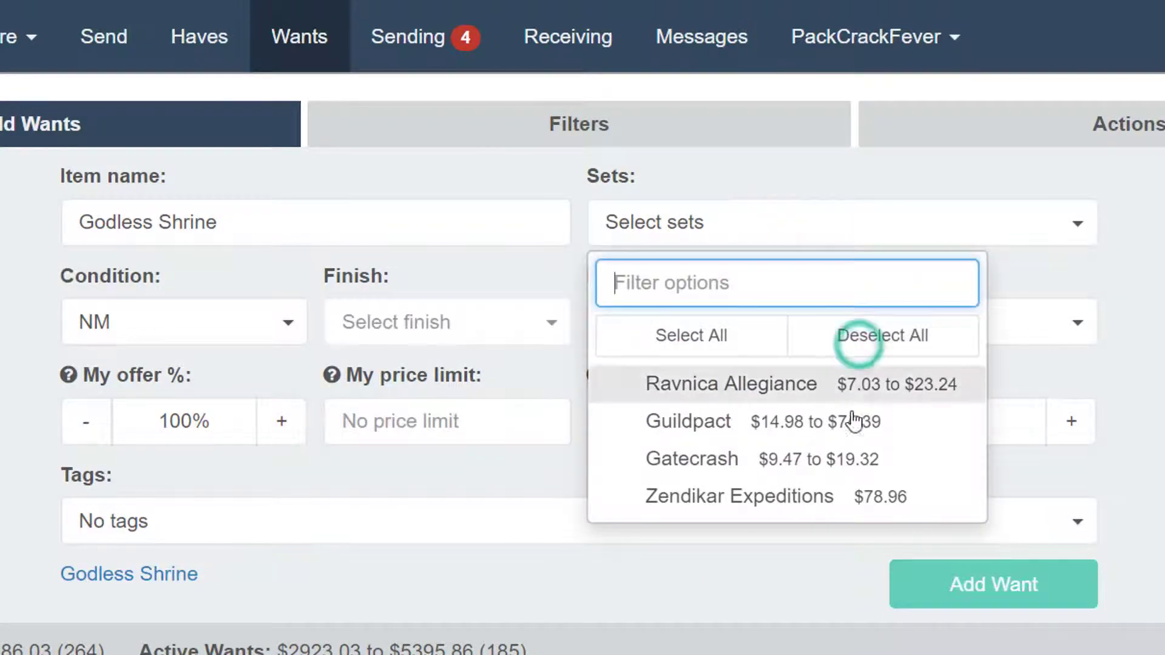
click(760, 503)
click(455, 355)
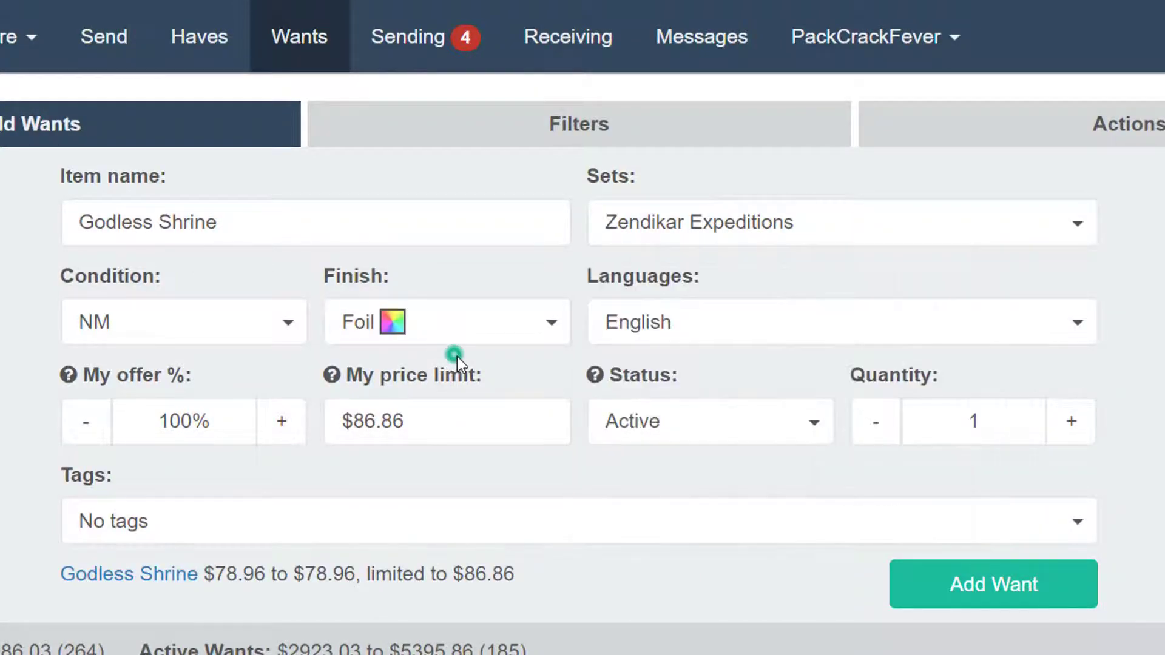
Look through the language options available for the want
click(1042, 338)
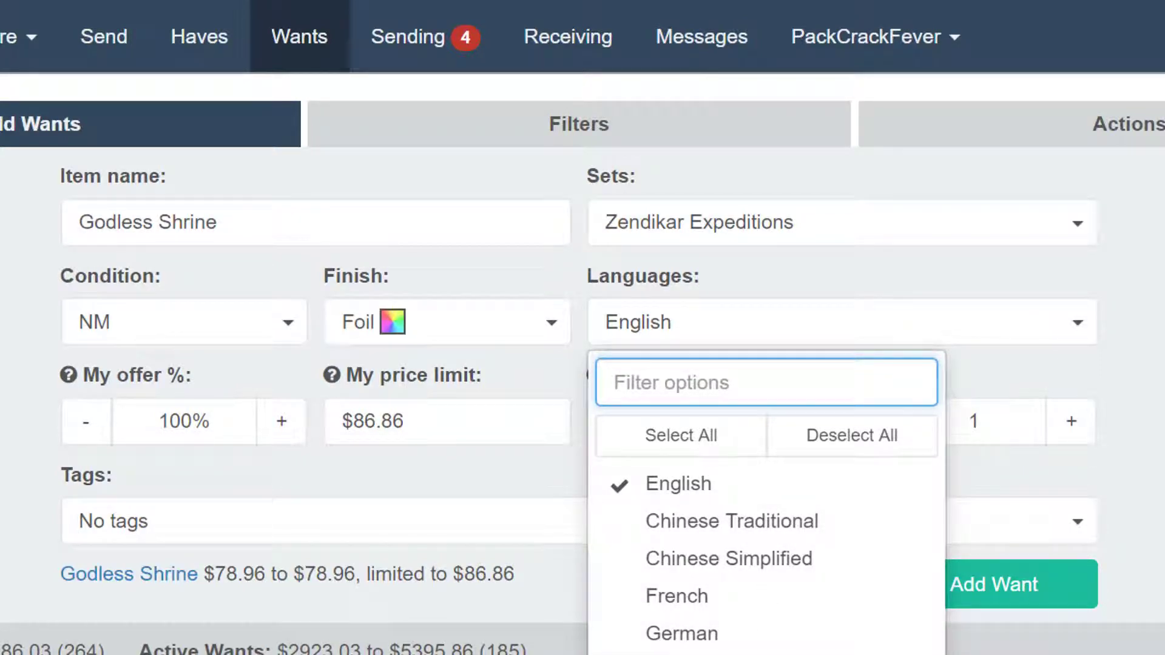
click(1024, 368)
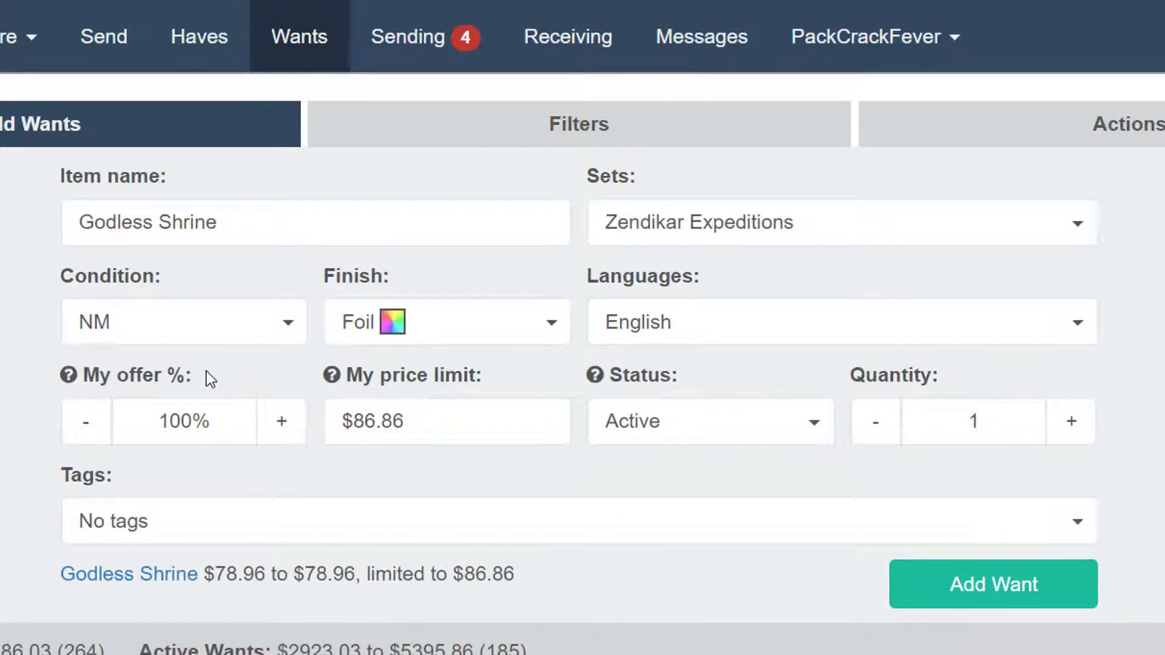
Set the price limit for the Godless Shrine want to $100.00
mouse_move(121, 385)
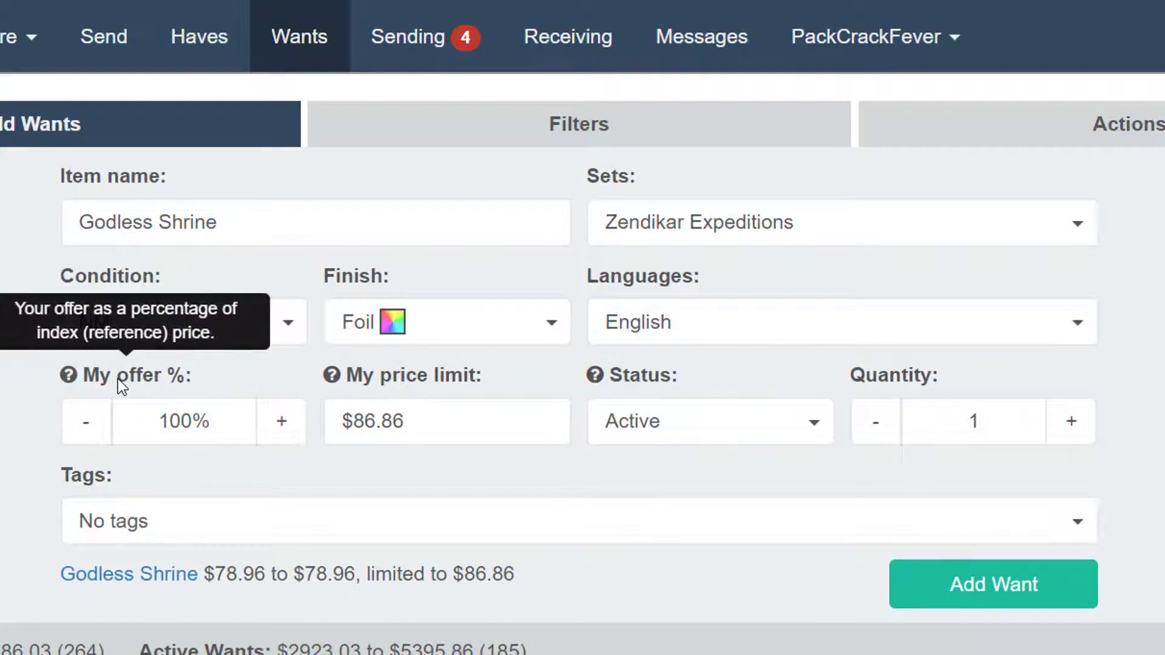
mouse_move(433, 380)
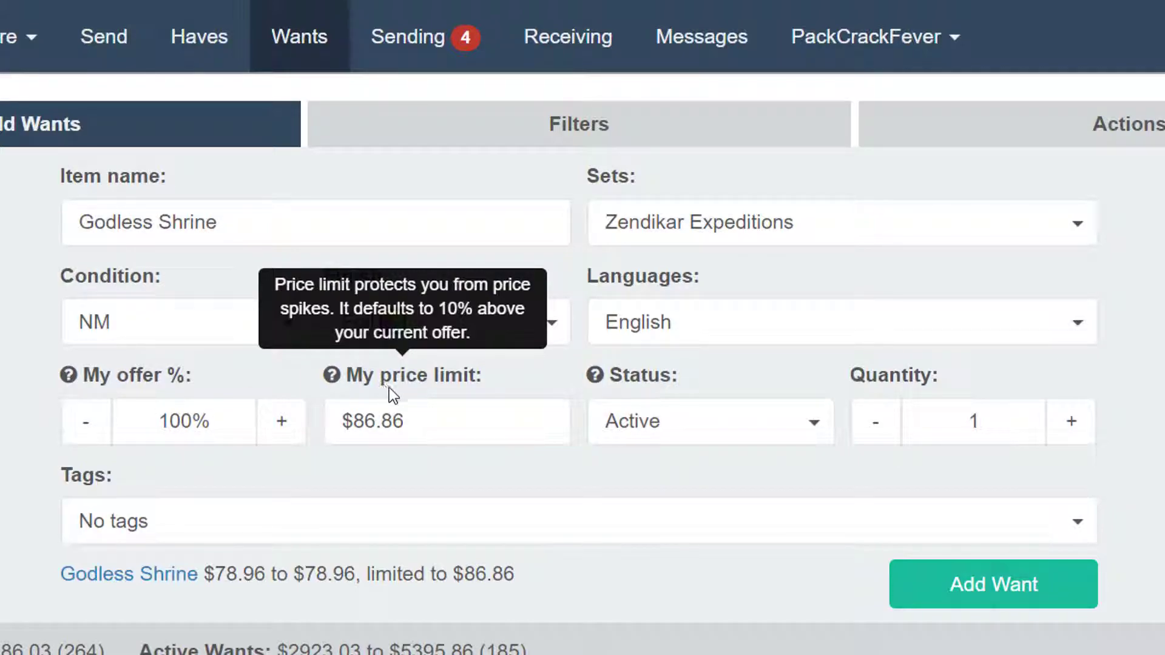
drag(426, 420, 343, 423)
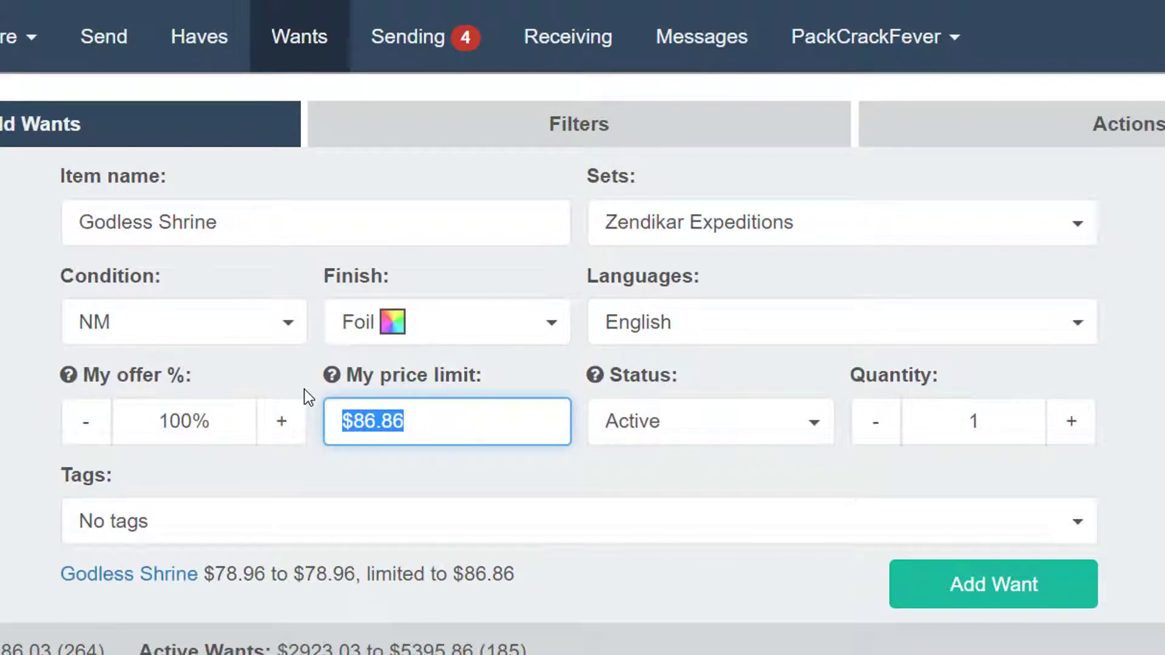
text(100.)
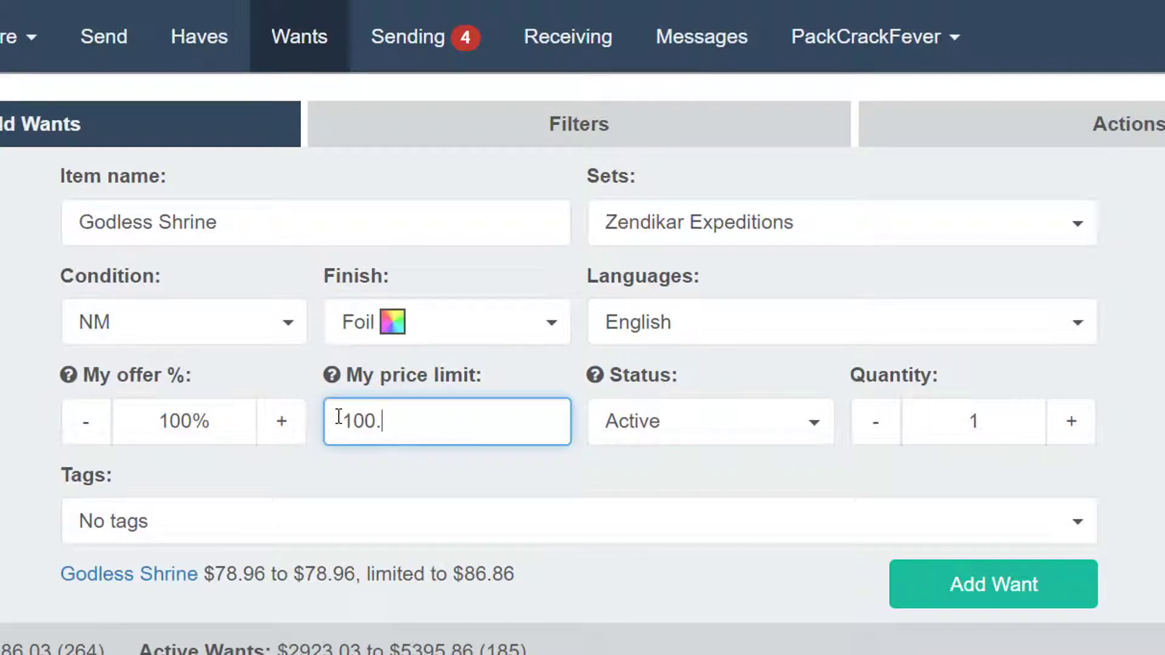
text(00)
click(382, 476)
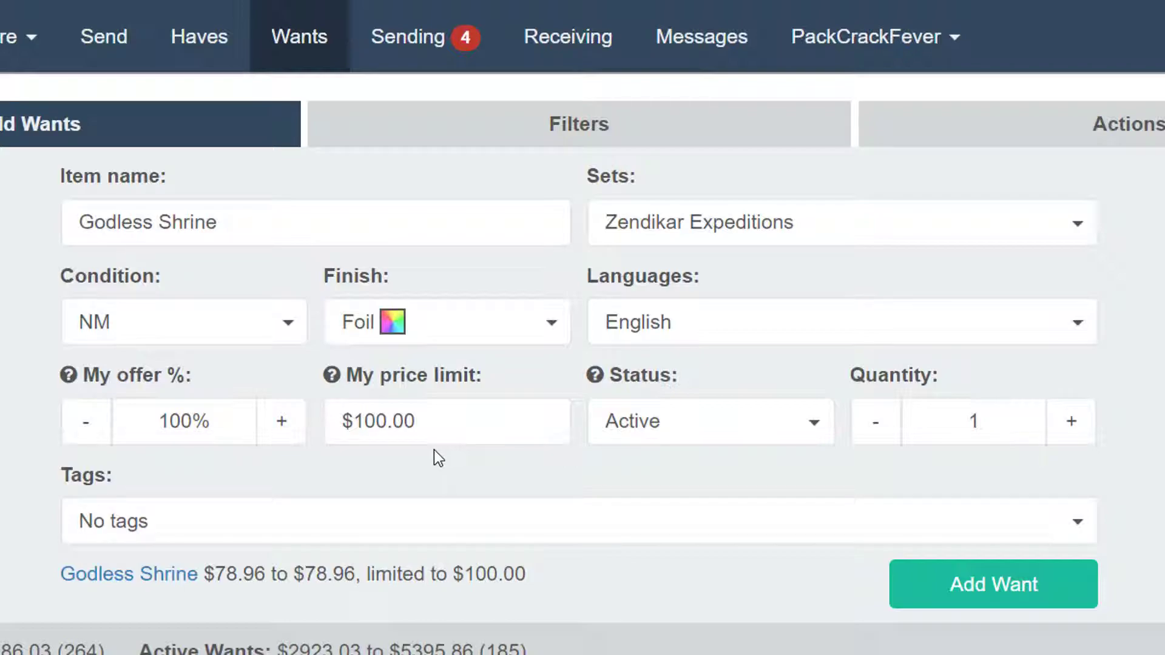
mouse_move(147, 384)
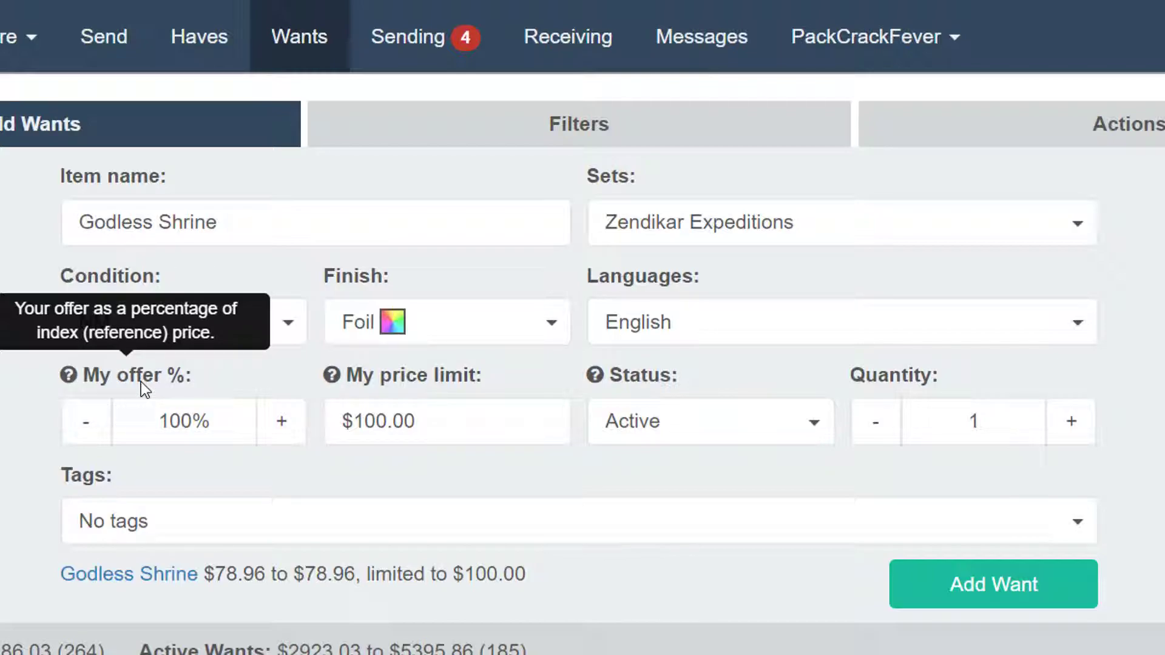
Lower the offer for the Godless Shrine want to 90% of the index price
click(95, 430)
click(96, 431)
click(96, 431)
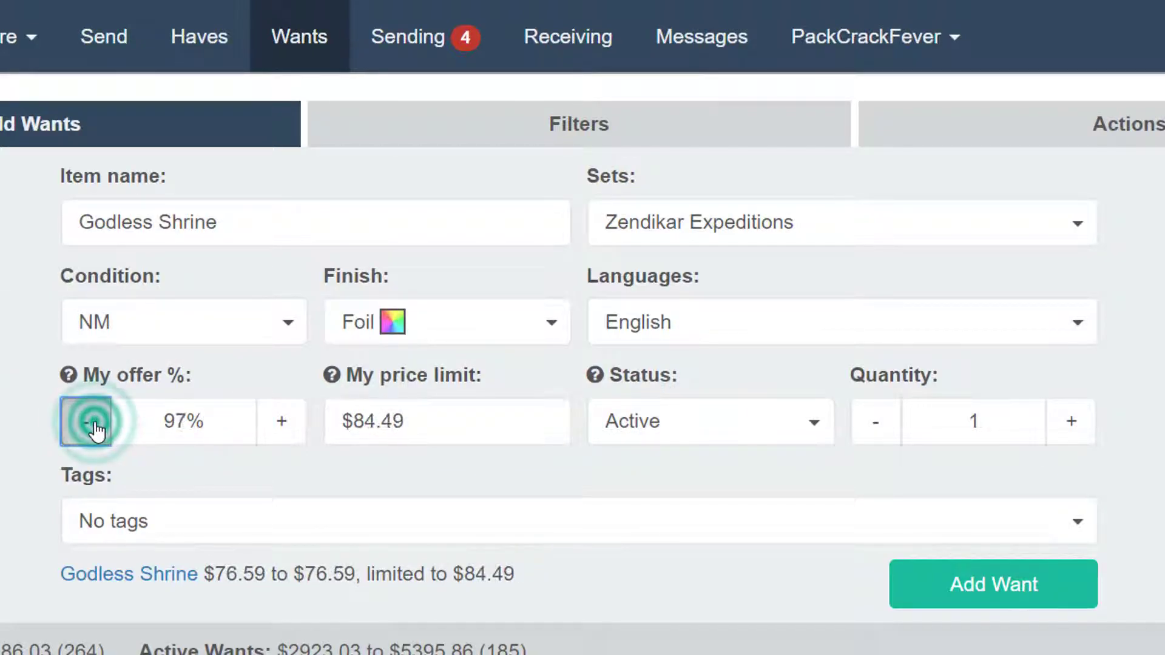
click(96, 431)
click(96, 431)
click(96, 430)
click(96, 431)
click(96, 431)
click(96, 431)
click(96, 431)
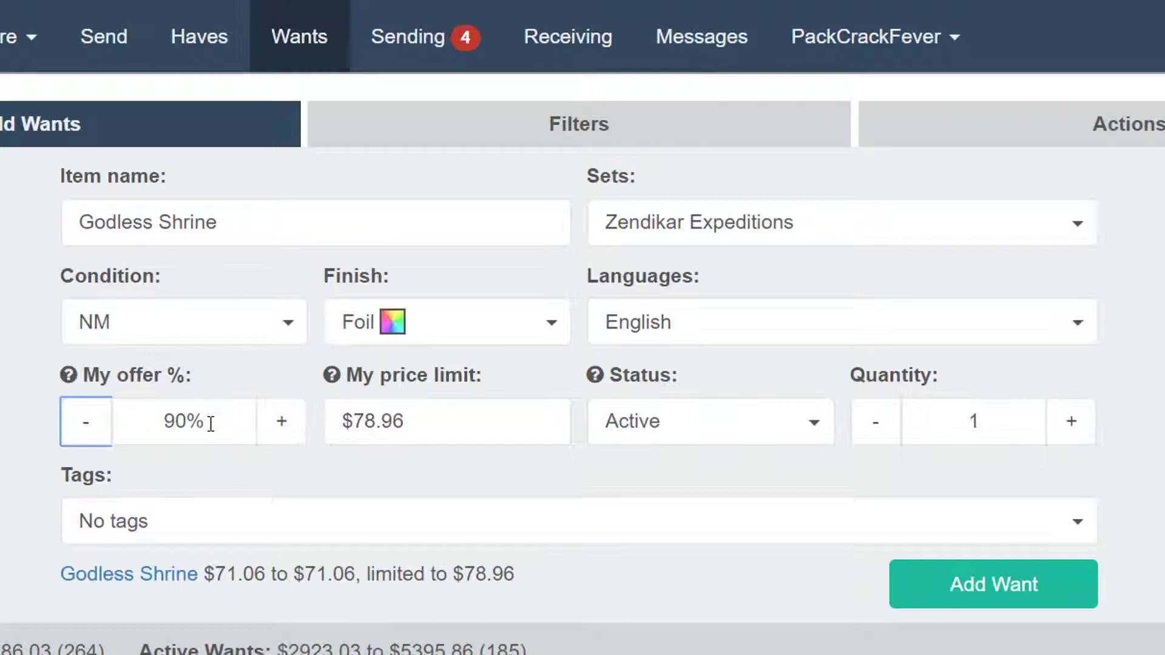
Look at the status options available for the want, keeping it Active
click(290, 382)
click(815, 420)
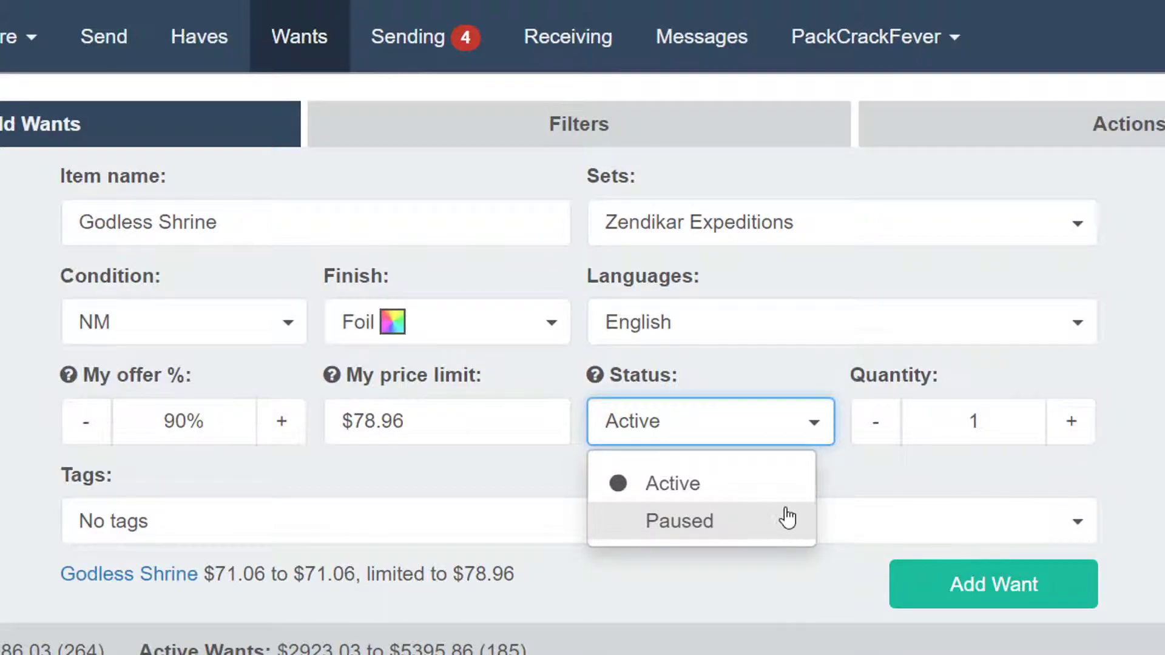
click(837, 476)
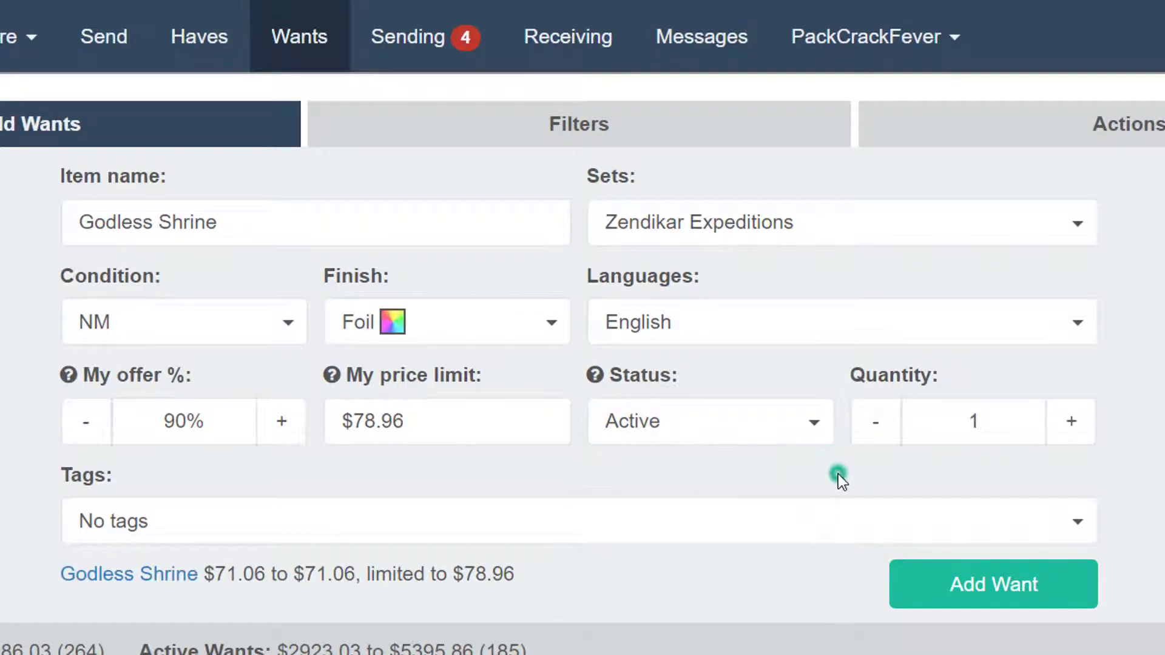
Try raising the want's quantity to 4 and return it to 1
click(1067, 419)
click(1067, 419)
click(1065, 421)
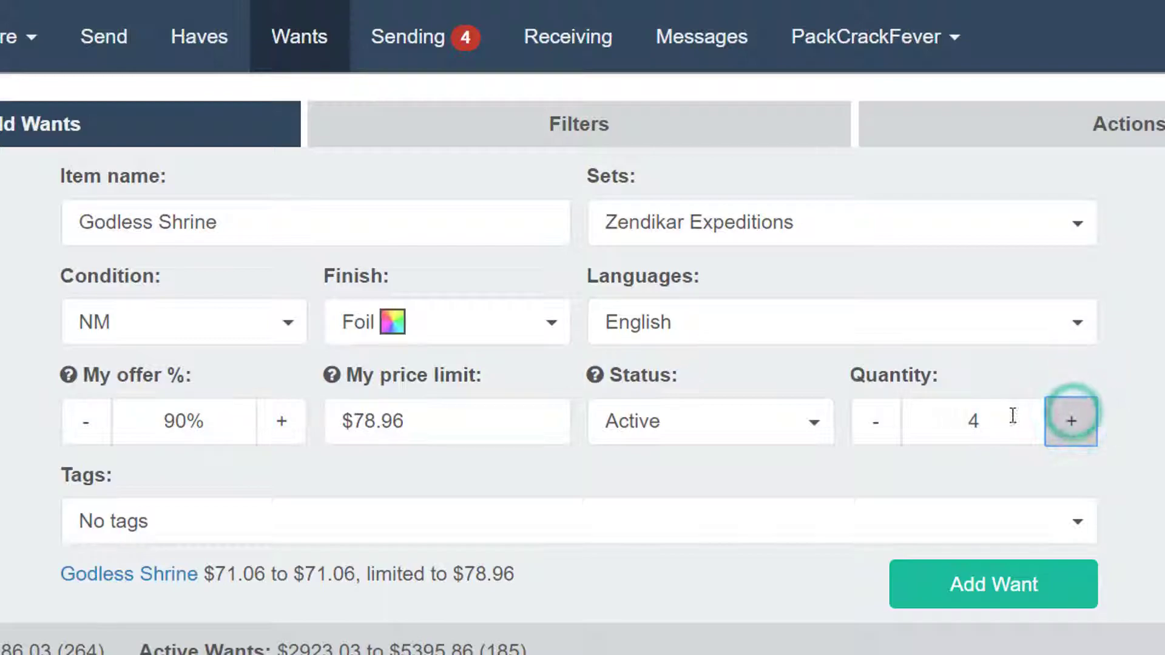
click(884, 421)
click(886, 423)
click(885, 423)
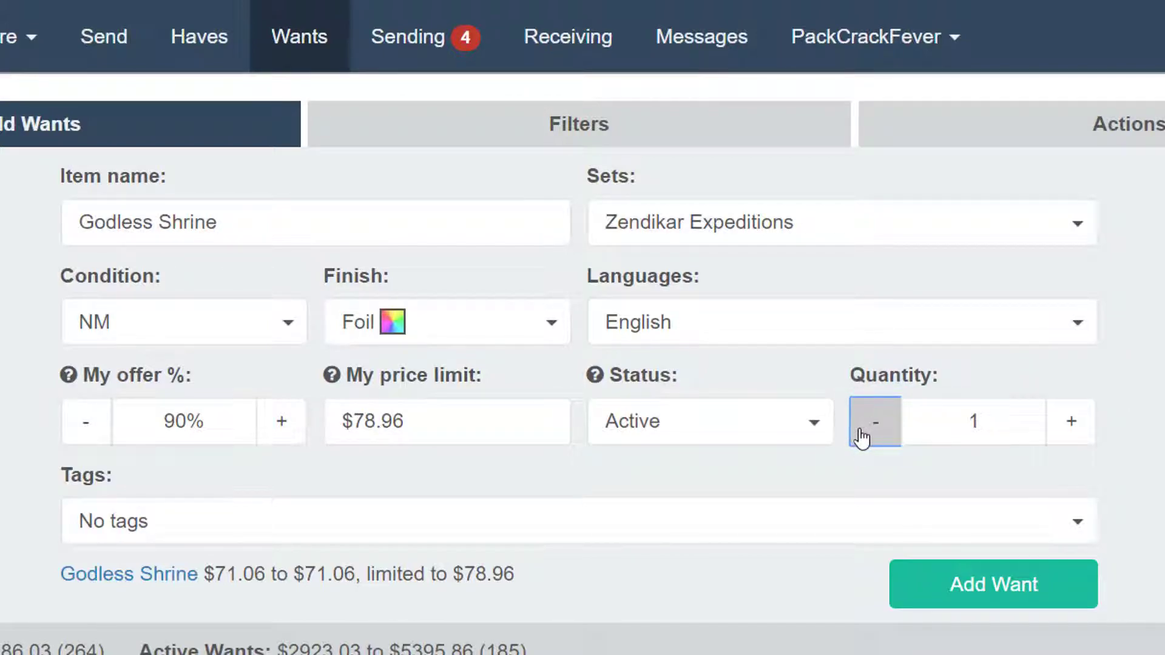
Tag the Godless Shrine want with Elenda EDH and add it to the wants list
click(322, 510)
scroll(354, 572, down, 2)
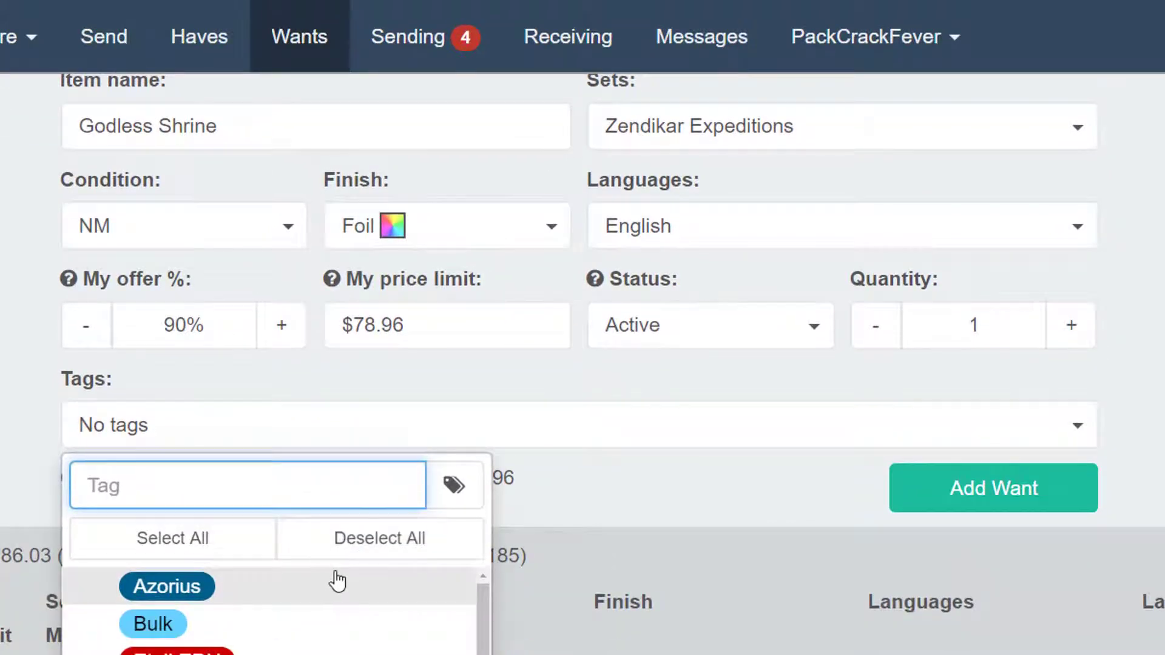
scroll(372, 630, down, 4)
scroll(382, 638, up, 2)
scroll(377, 634, up, 1)
click(276, 486)
text(Elenda EDH)
click(338, 586)
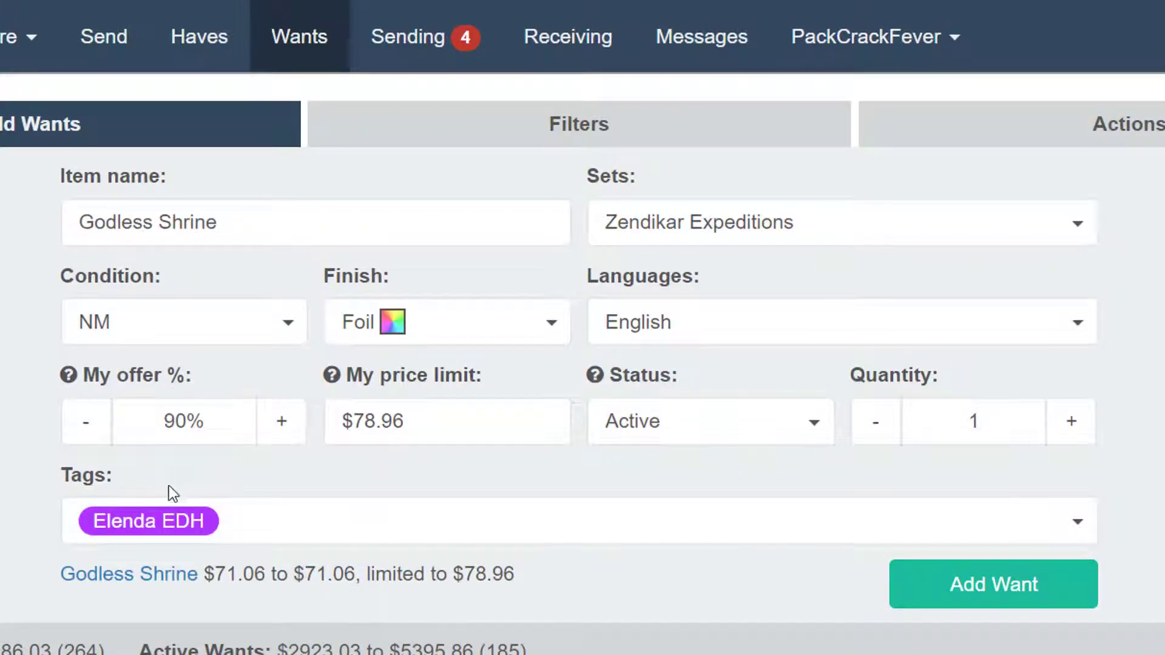
click(1020, 598)
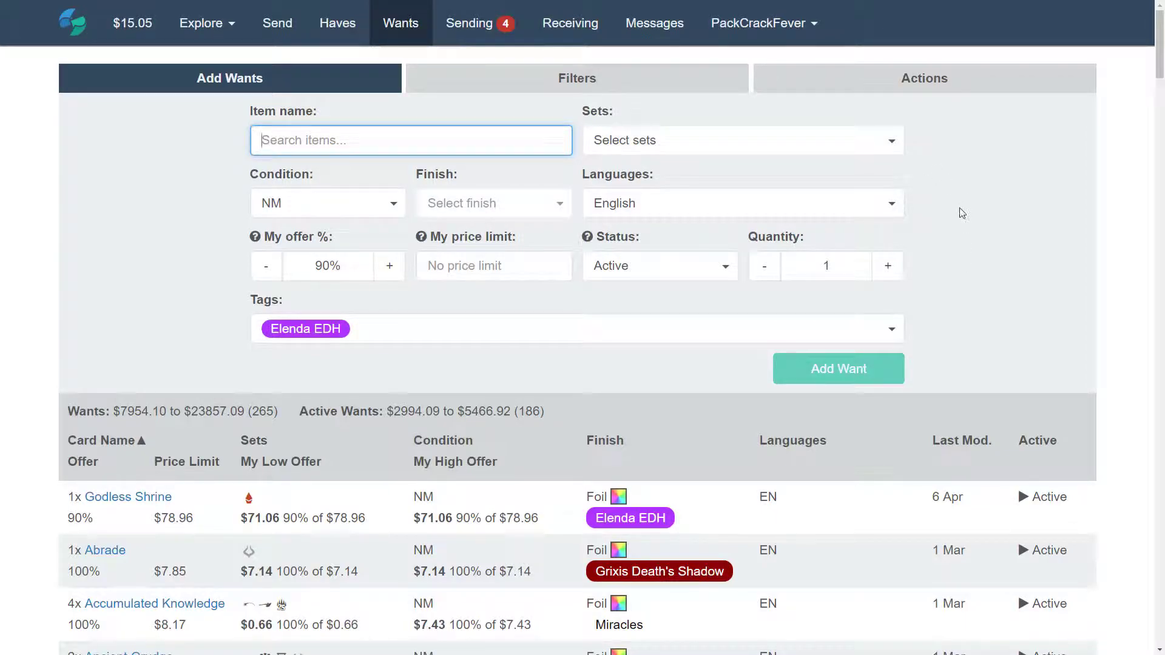
Show the wants filters and look through the whole wants list with its offers, tags and statuses
click(687, 90)
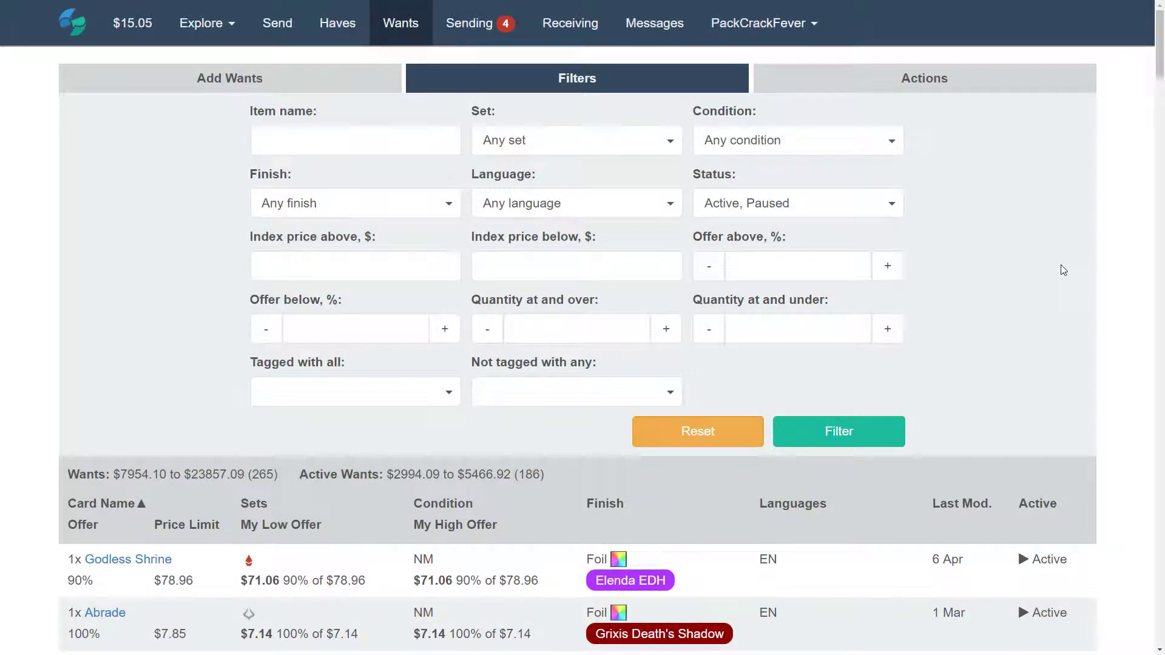
scroll(1060, 269, down, 1)
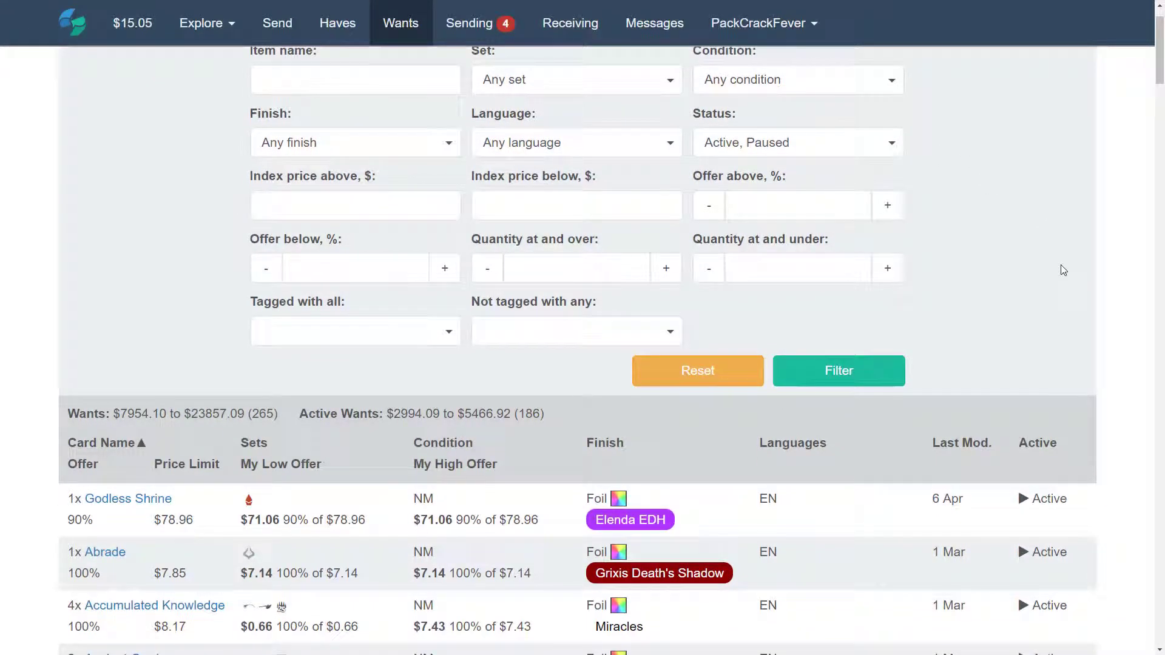
scroll(1060, 267, down, 1)
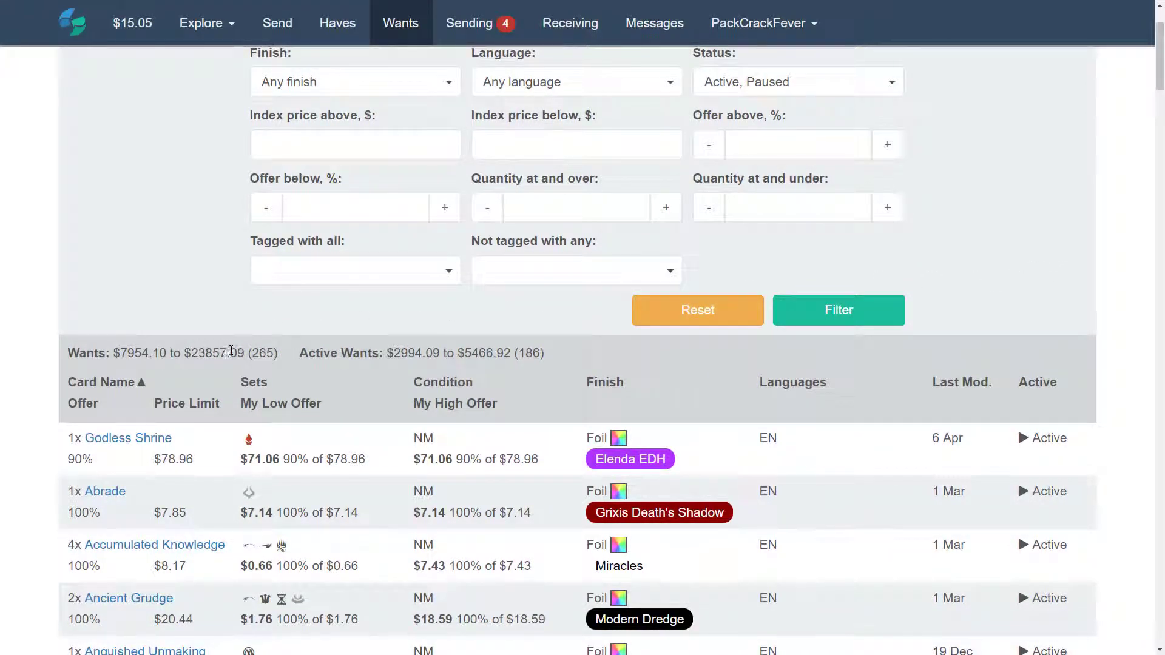
drag(244, 352, 278, 351)
scroll(334, 355, down, 7)
scroll(339, 361, down, 20)
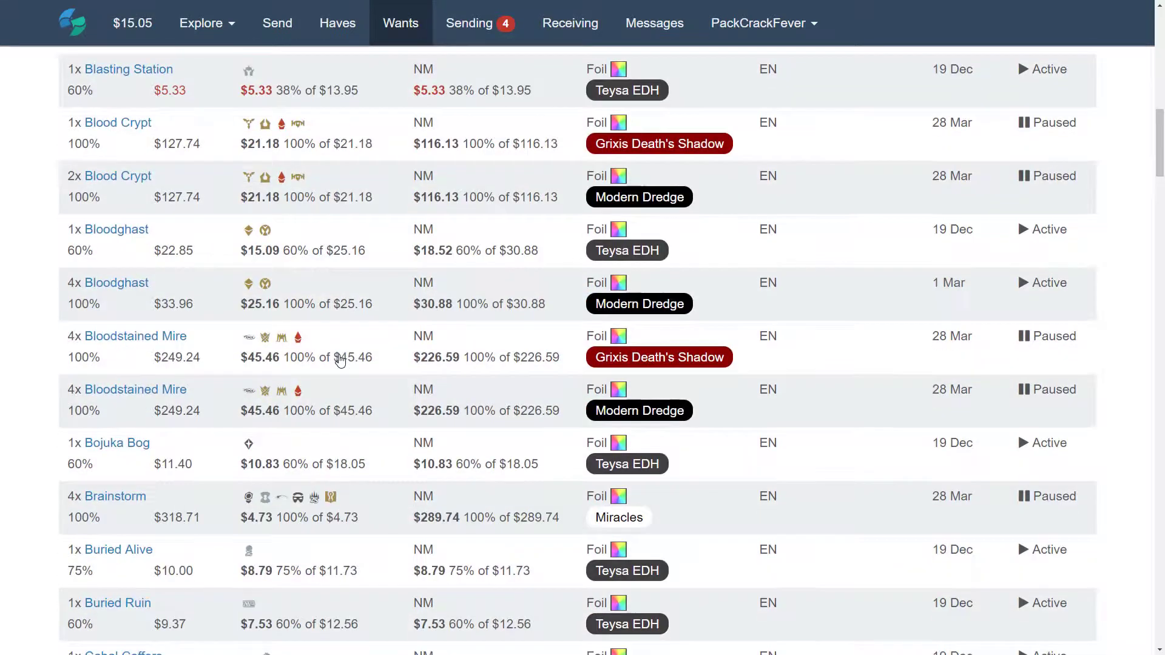
scroll(340, 360, down, 20)
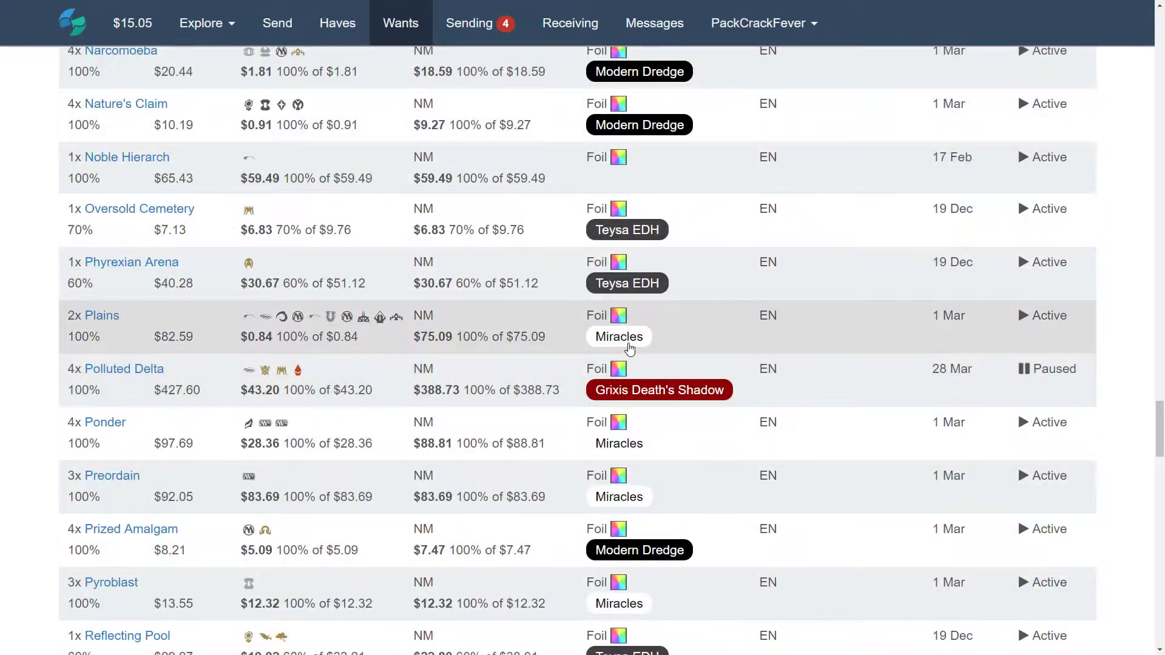
scroll(697, 328, up, 4)
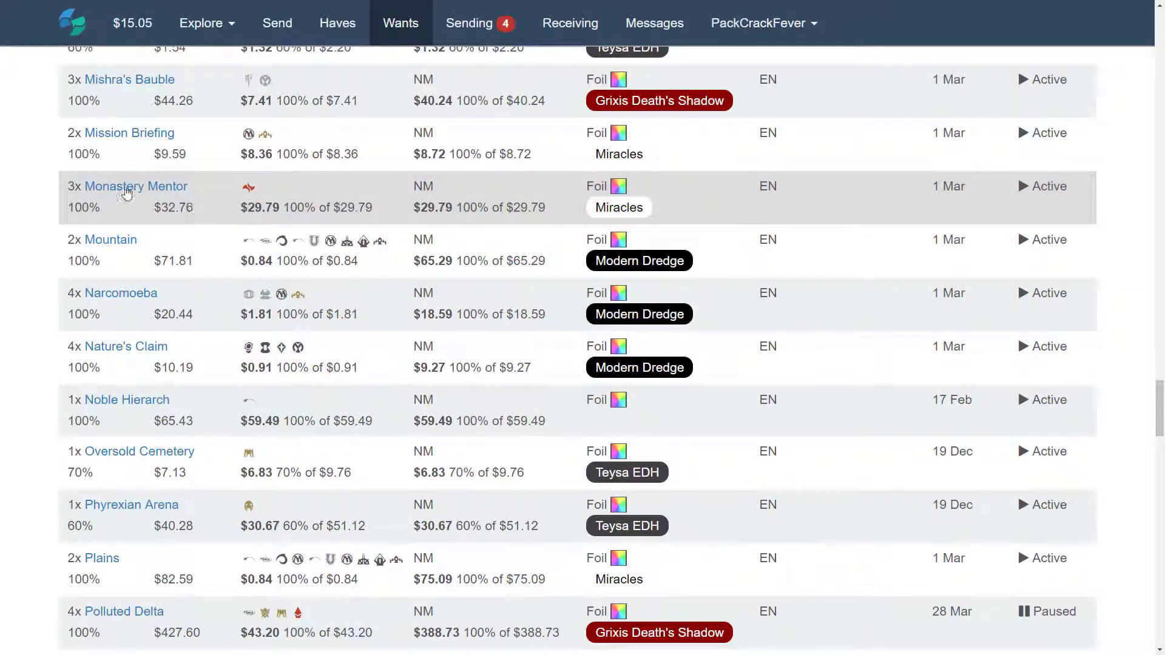
mouse_move(139, 187)
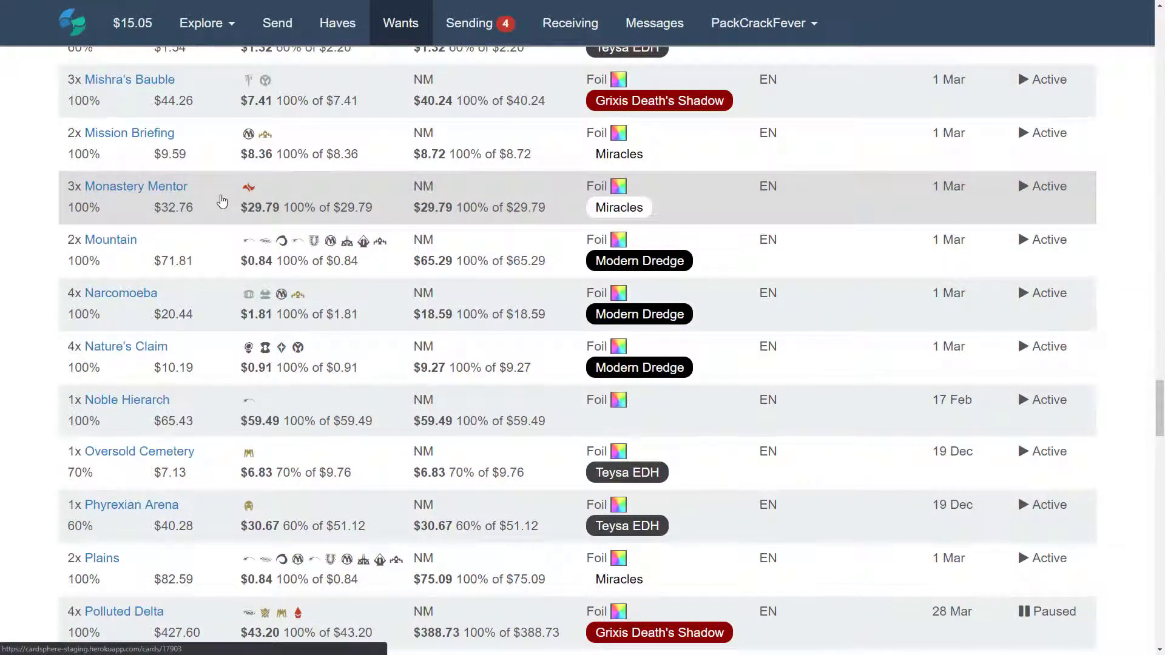
scroll(357, 296, up, 6)
scroll(357, 296, up, 20)
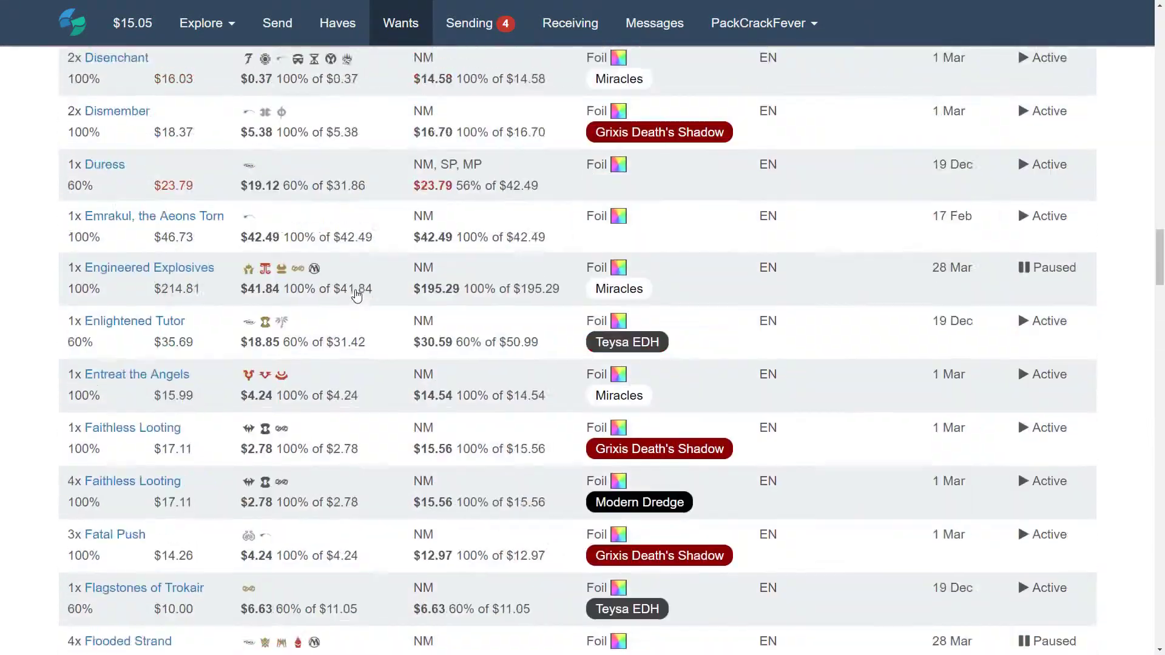
scroll(356, 292, up, 5)
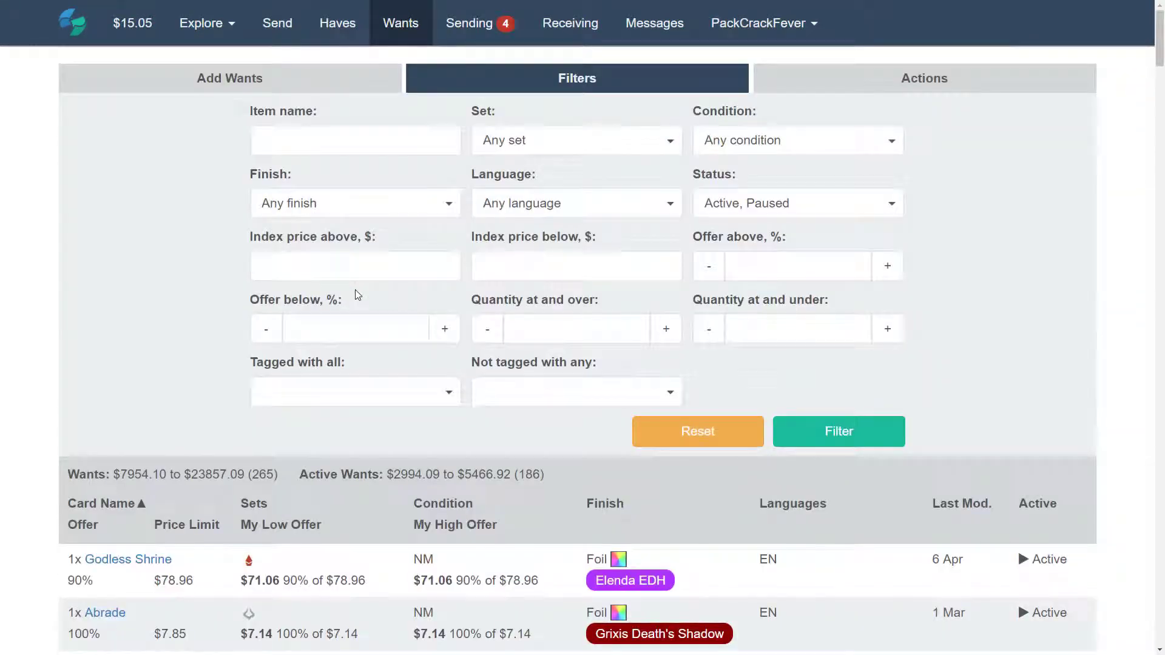
Filter the wants list by the item name "mon"
click(373, 138)
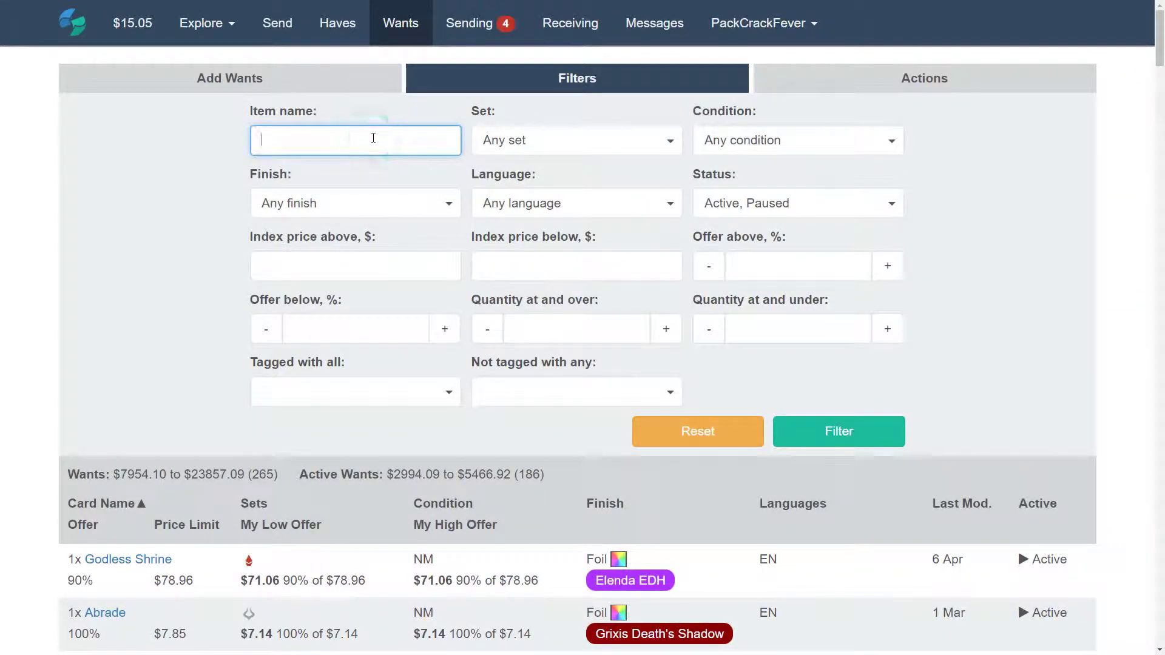
text(mon)
click(868, 431)
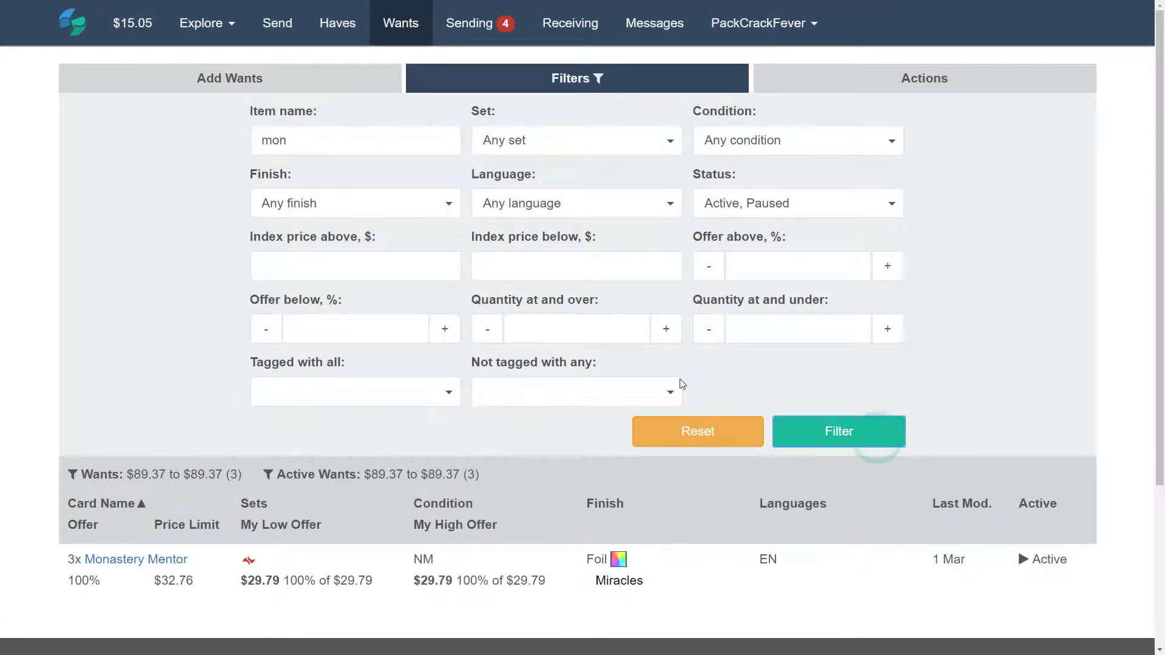
mouse_move(146, 564)
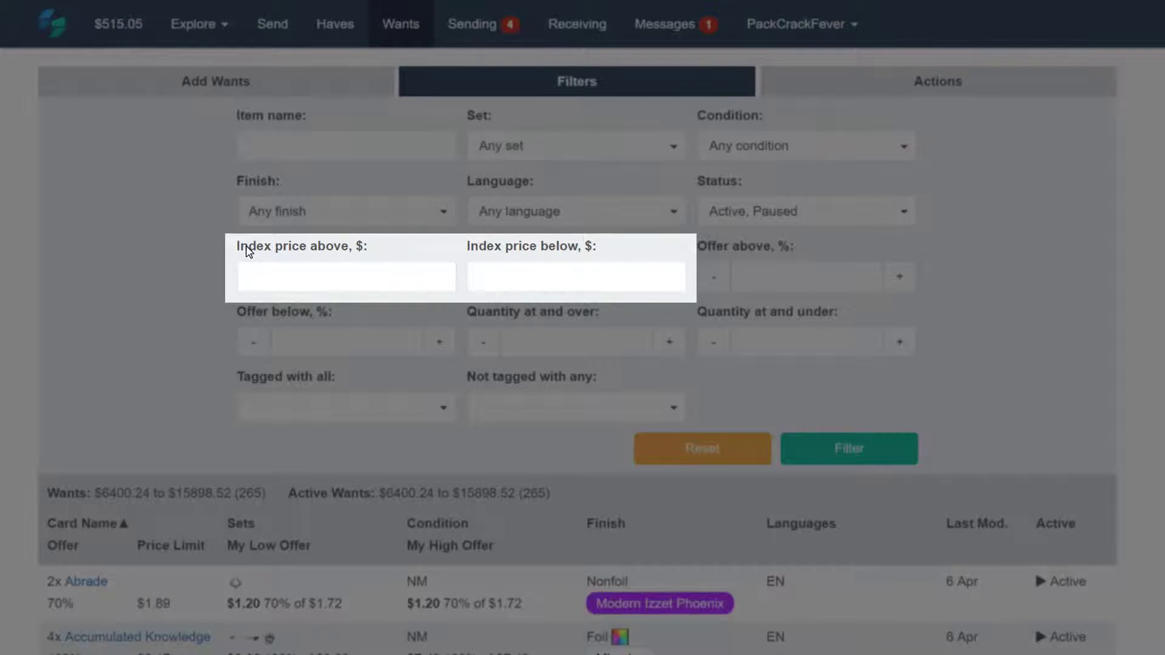
Filter the wants list to cards with an index price below $10.00
click(521, 269)
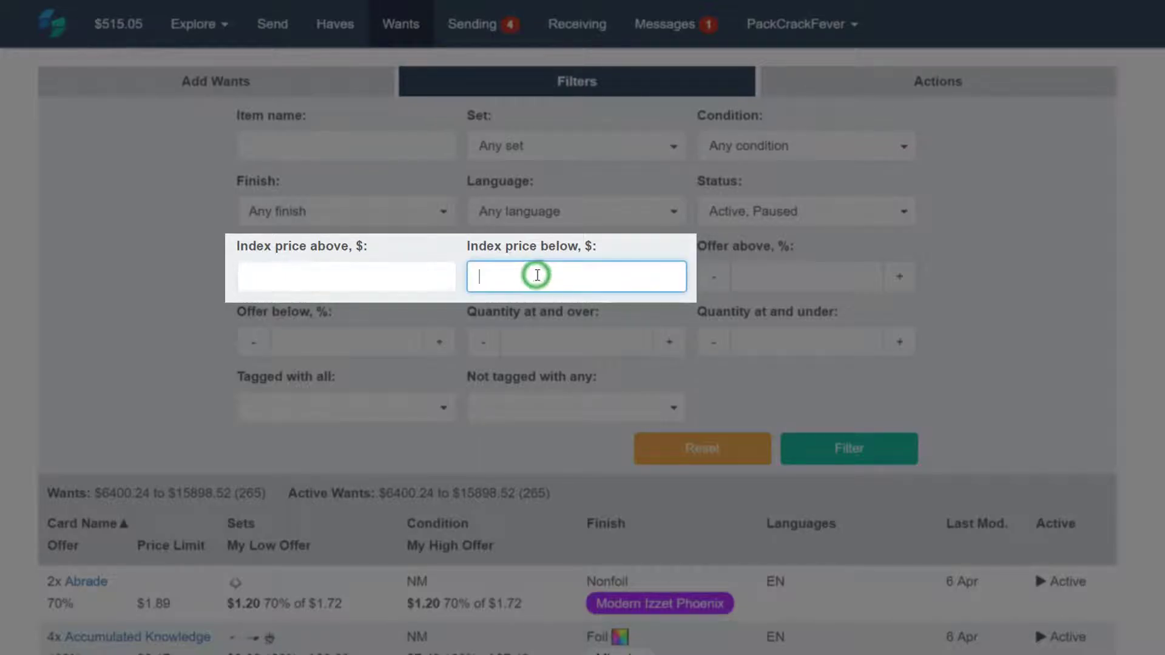
text(10.00)
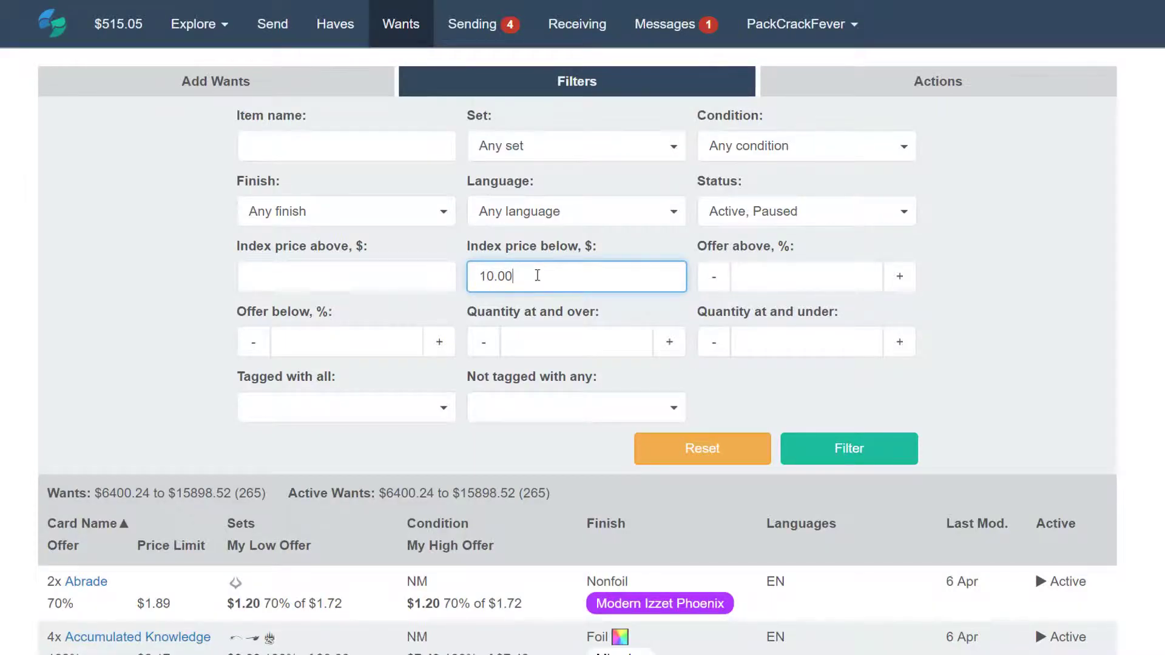
click(875, 460)
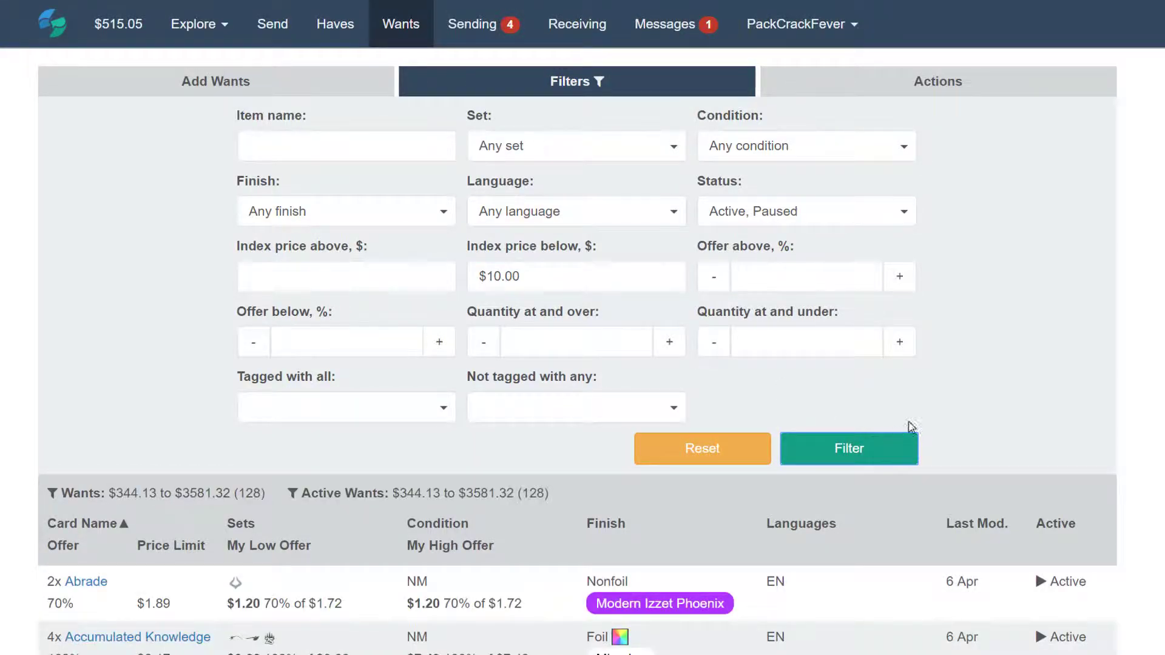
Open the Ancient Grudge want for editing and set its finish to Nonfoil only
scroll(962, 402, down, 4)
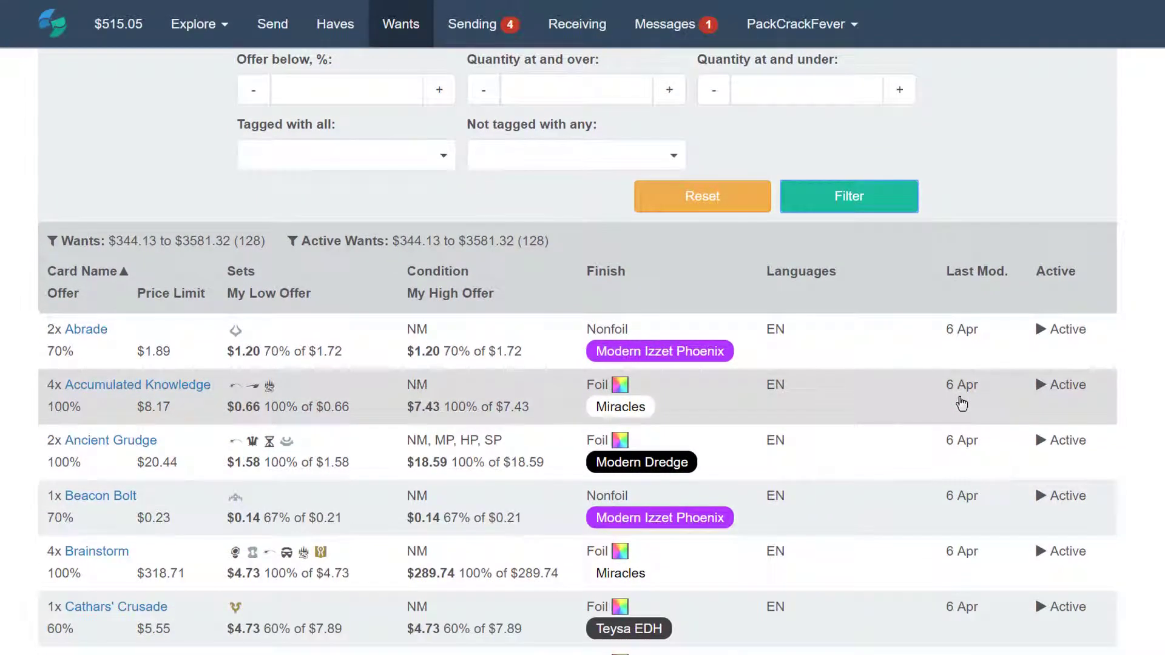
scroll(929, 402, down, 1)
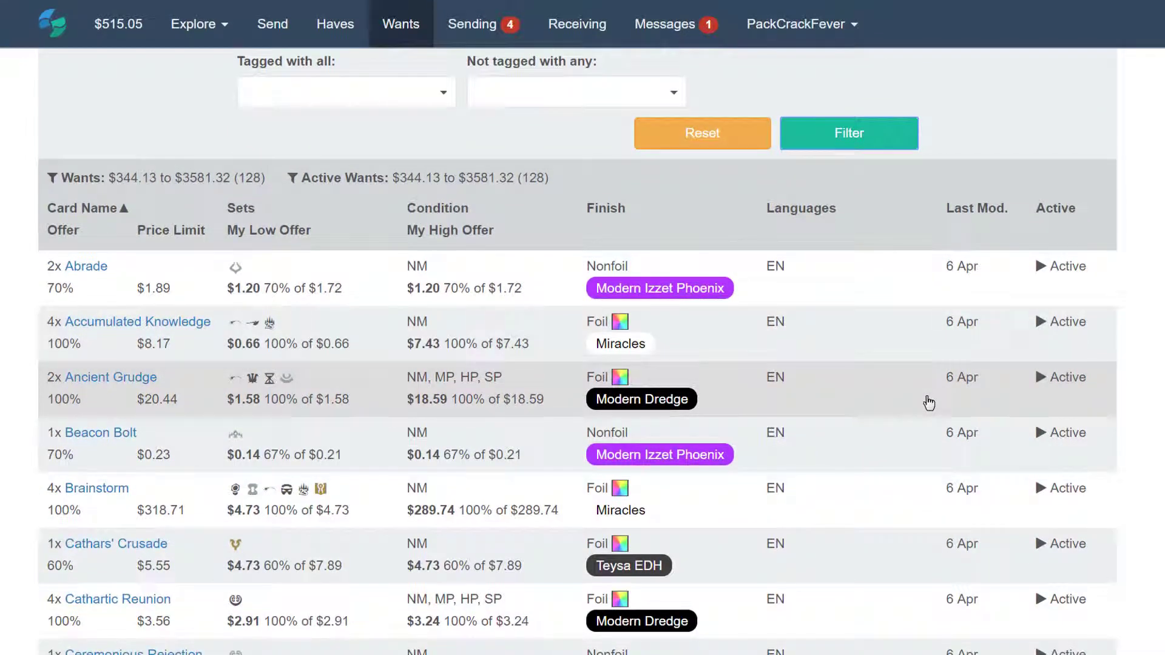
scroll(929, 403, up, 4)
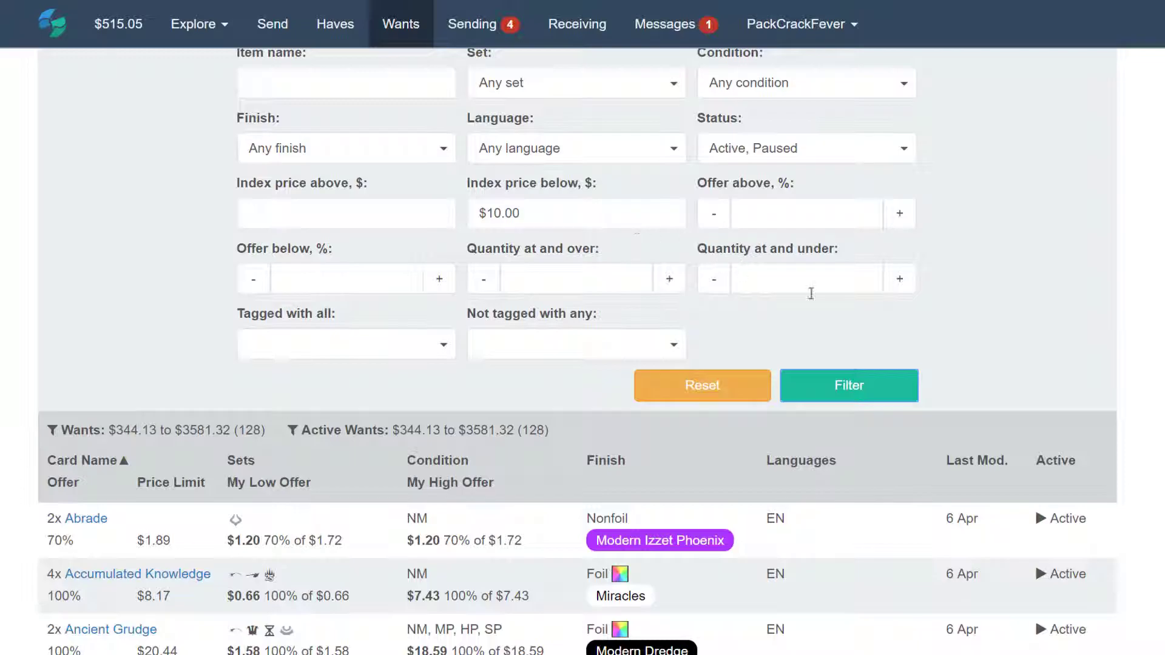
scroll(850, 335, down, 4)
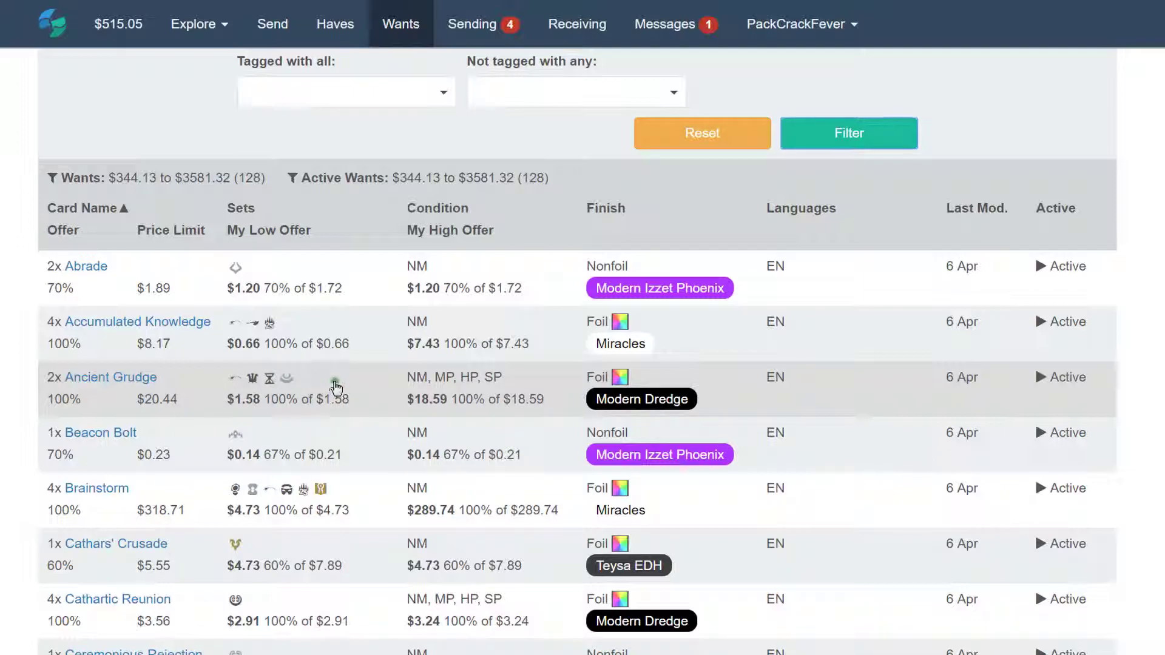
click(336, 384)
scroll(332, 386, down, 1)
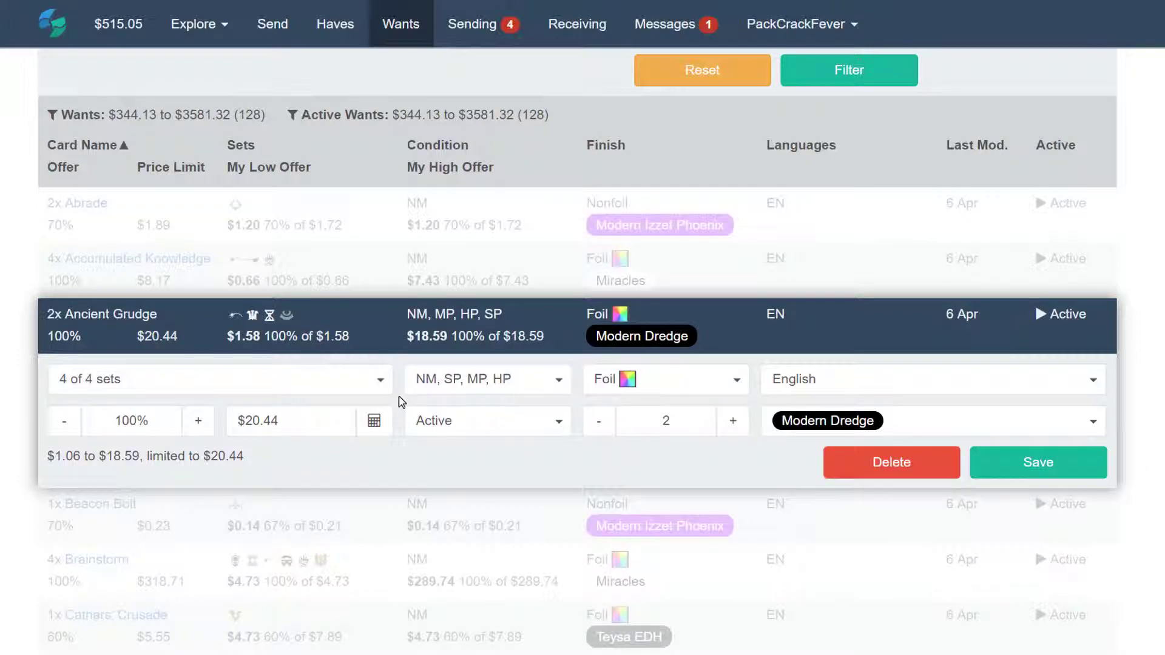
click(657, 383)
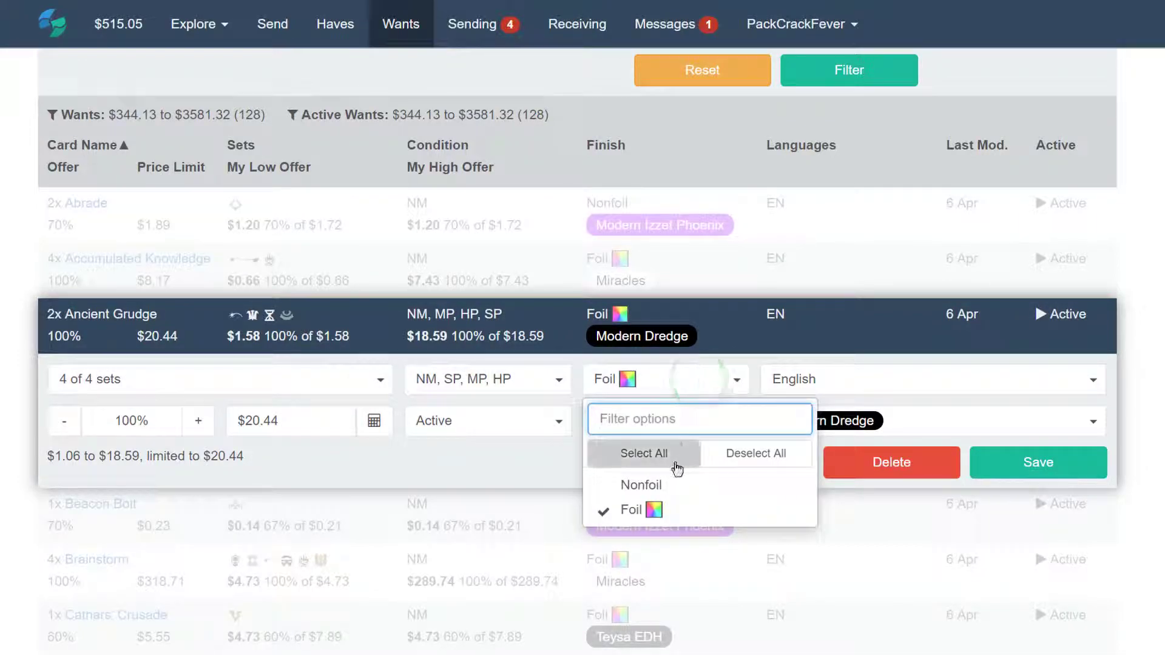
click(665, 483)
click(601, 511)
click(520, 471)
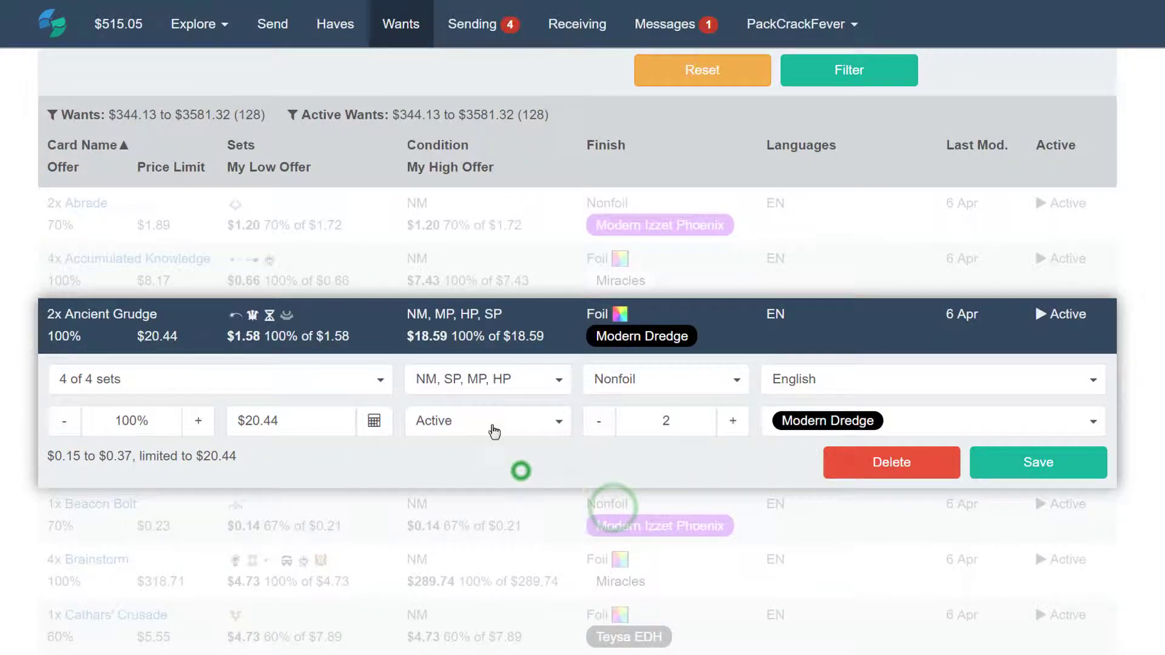
Remove Slightly played and Heavily played from the accepted conditions of the Ancient Grudge want
click(503, 389)
click(484, 510)
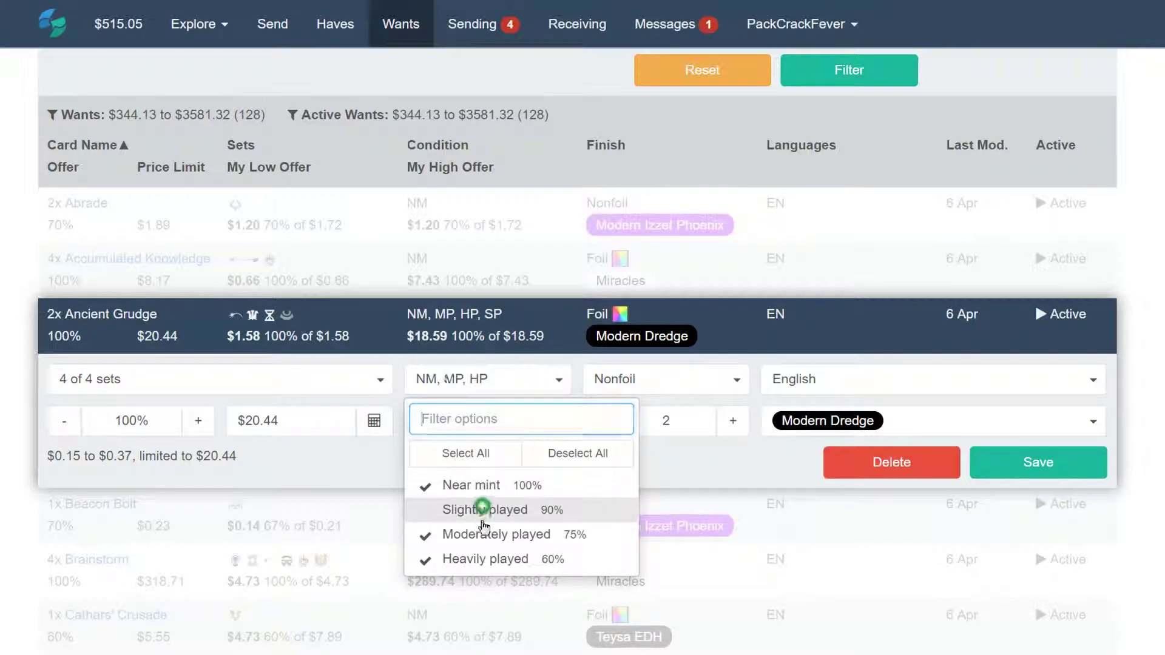
click(484, 559)
Deselect FNM Promos, Modern Masters 2017 and Time Spiral so the Ancient Grudge want covers only Innistrad
click(360, 378)
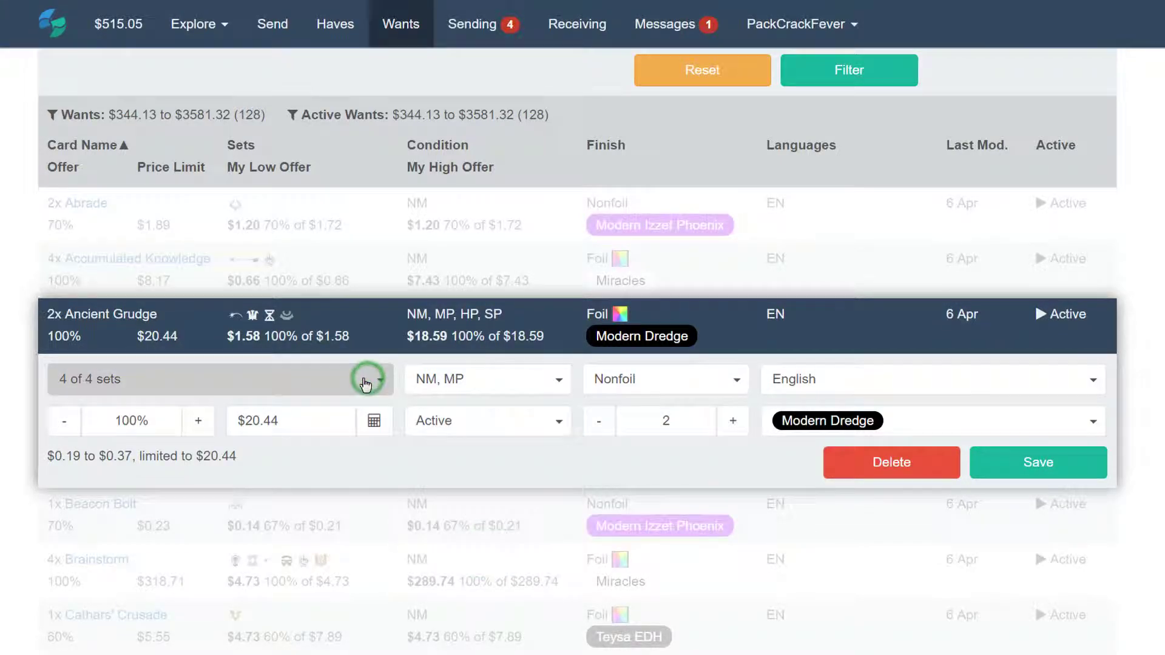
click(204, 485)
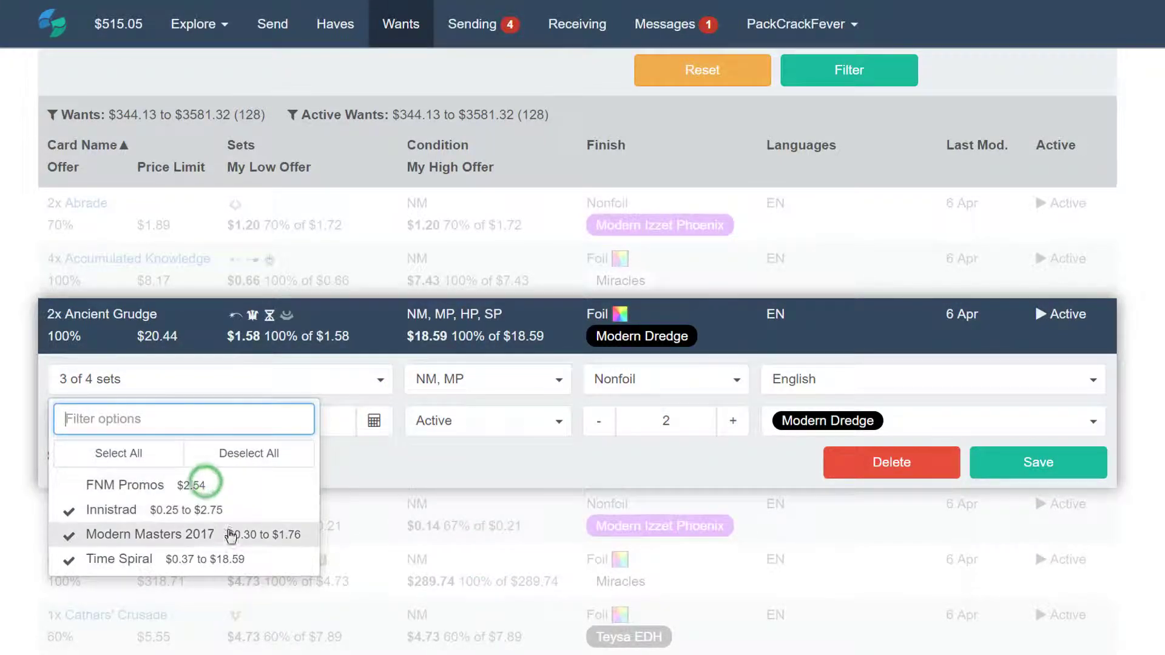
click(230, 534)
click(227, 558)
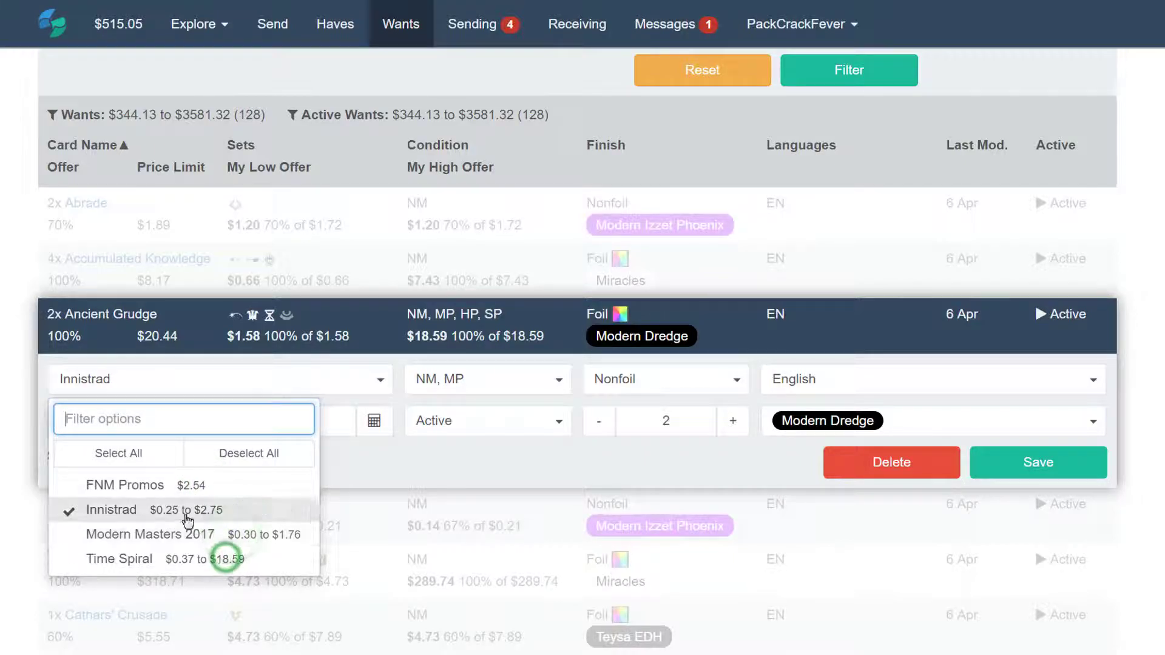
Save the edited Ancient Grudge want and check its updated entry in the wants list
click(1038, 462)
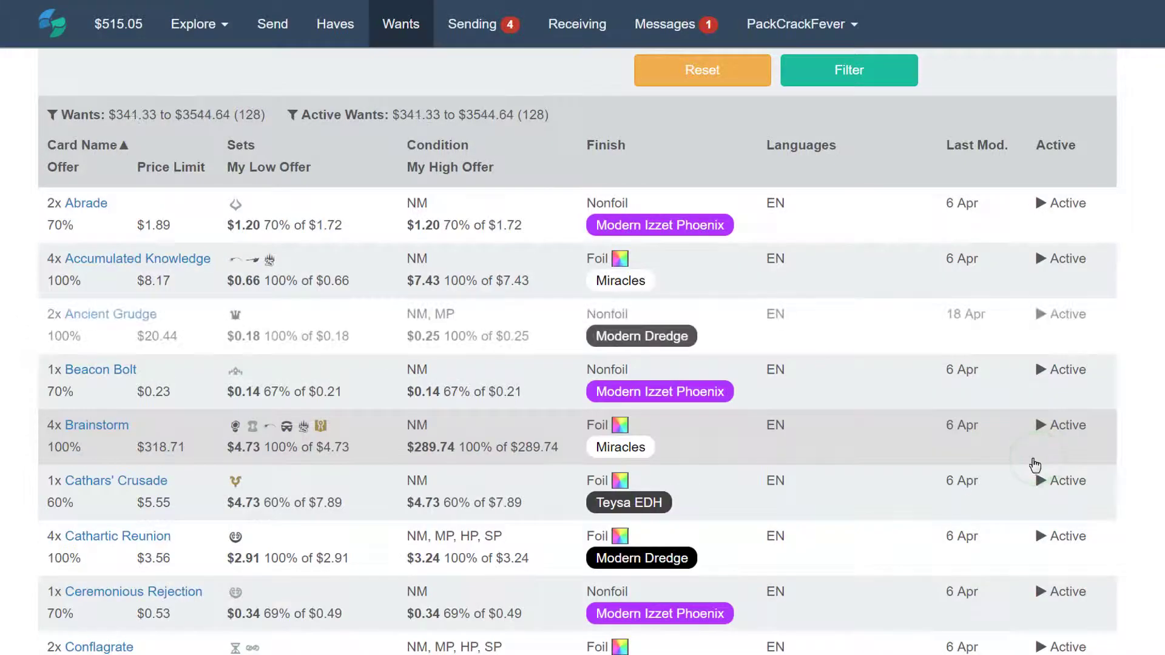
scroll(769, 369, down, 3)
scroll(769, 369, up, 5)
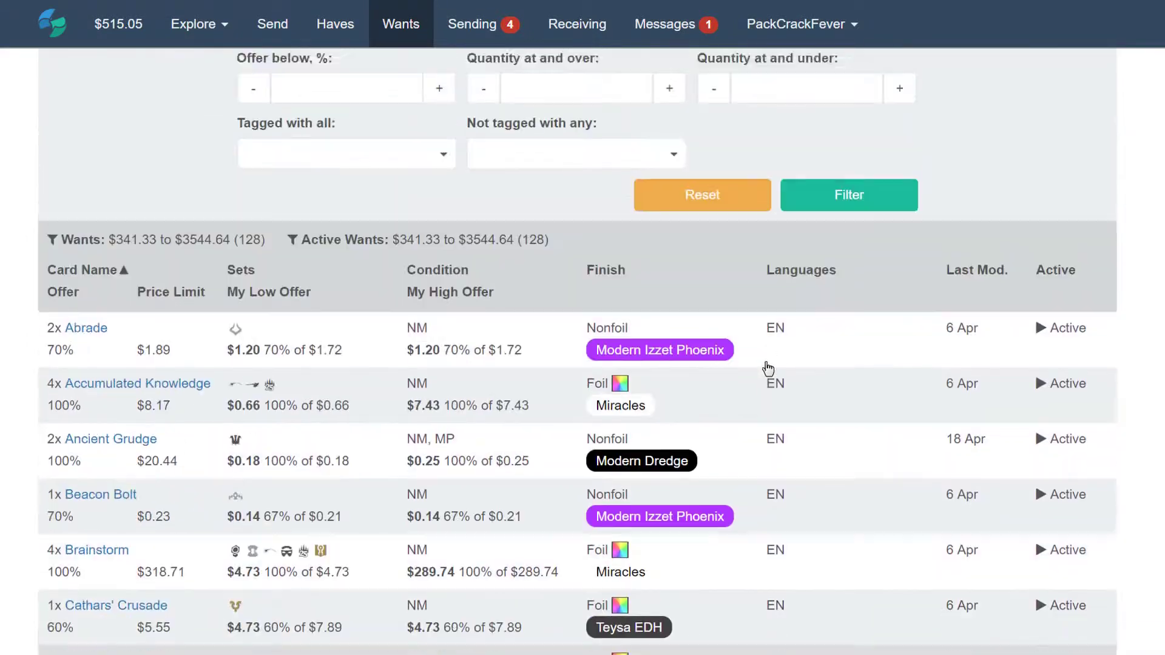
scroll(769, 368, down, 2)
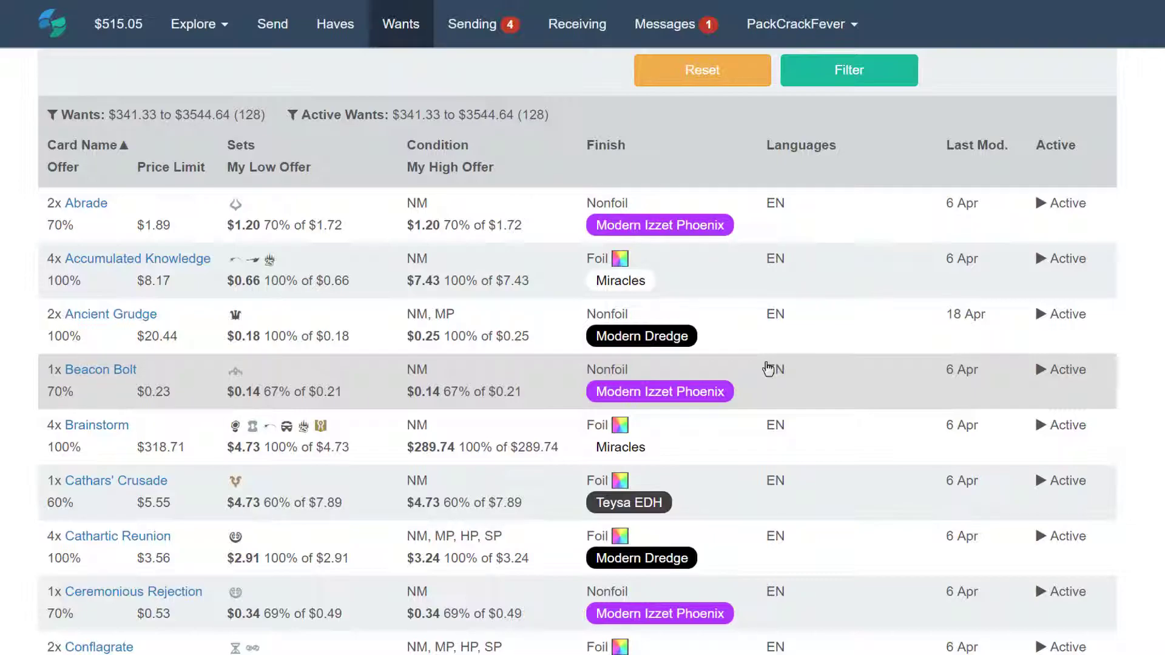
scroll(768, 368, up, 2)
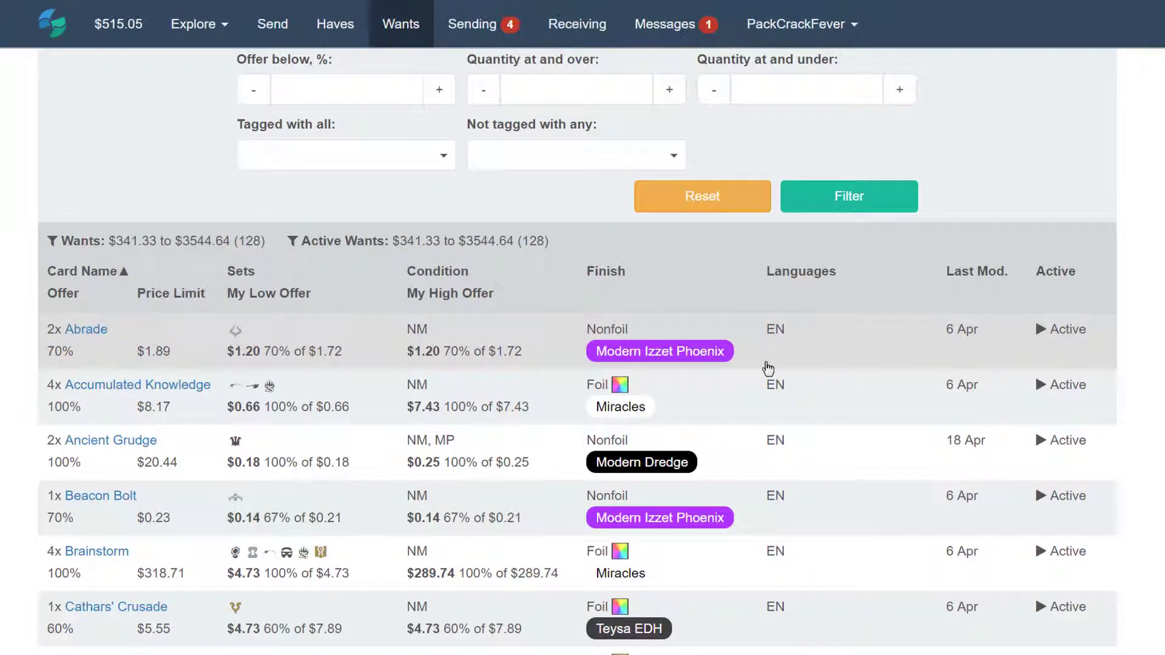
scroll(768, 368, up, 4)
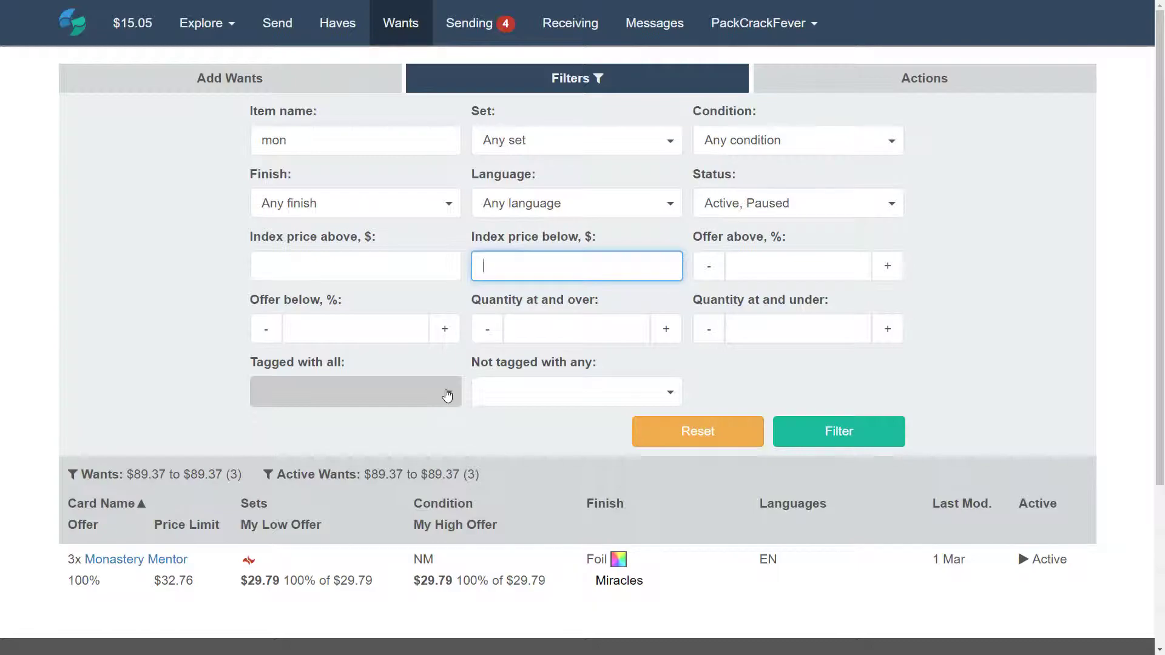
Try to filter the wants matching "mon" to those tagged Elenda EDH
click(448, 395)
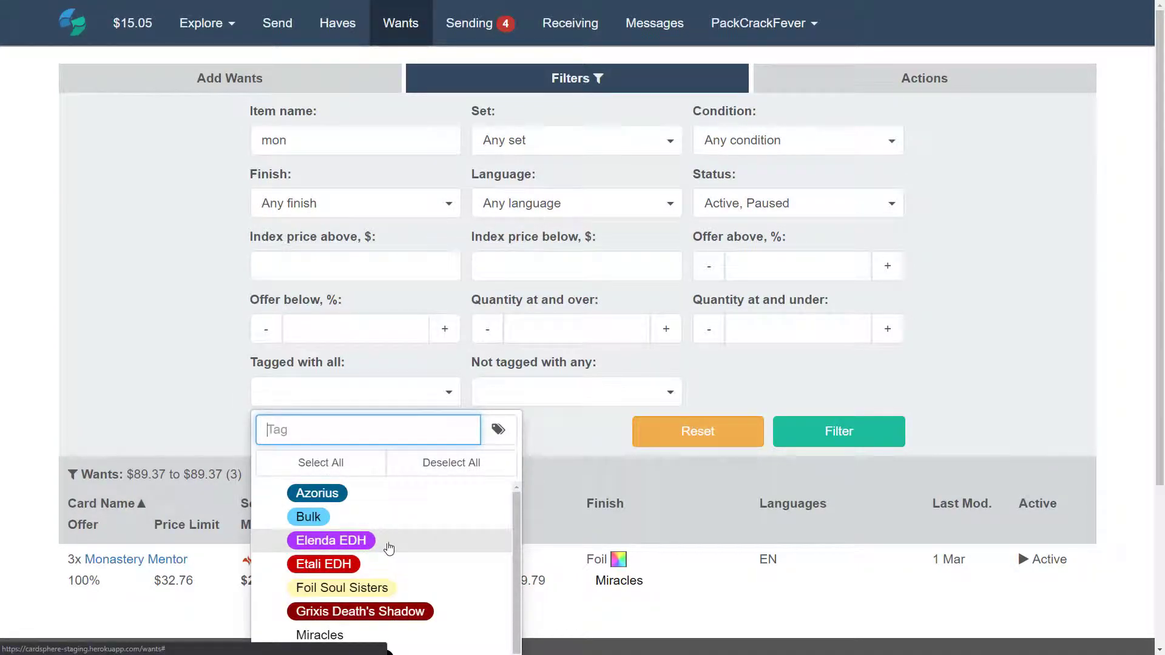
click(368, 541)
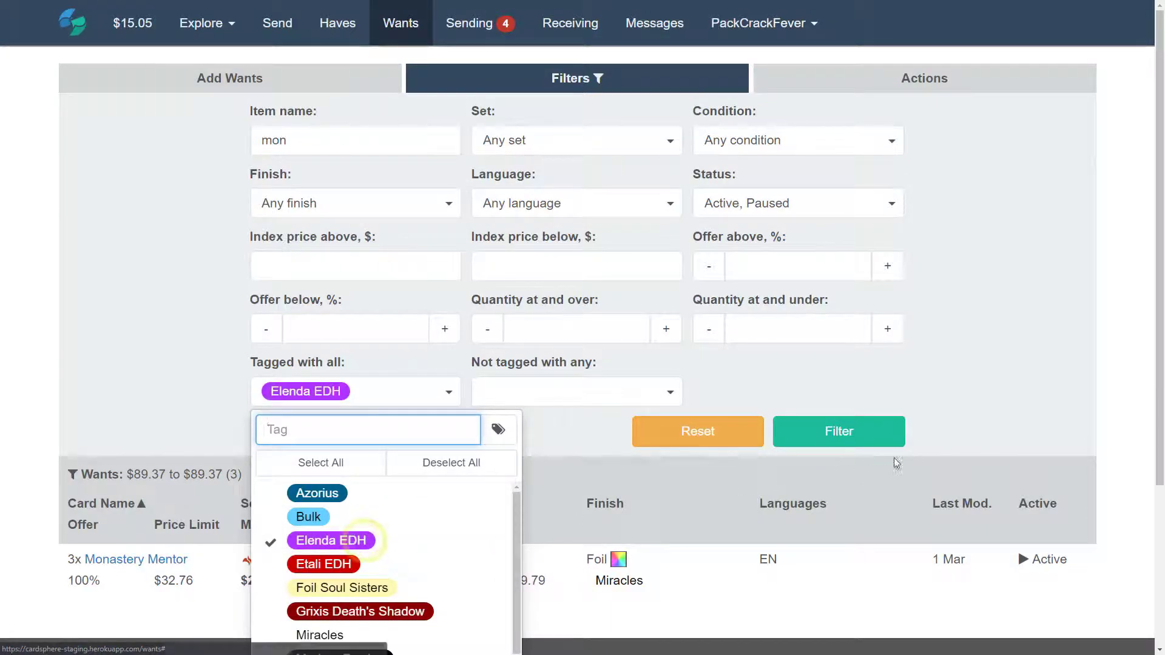
click(892, 442)
click(881, 431)
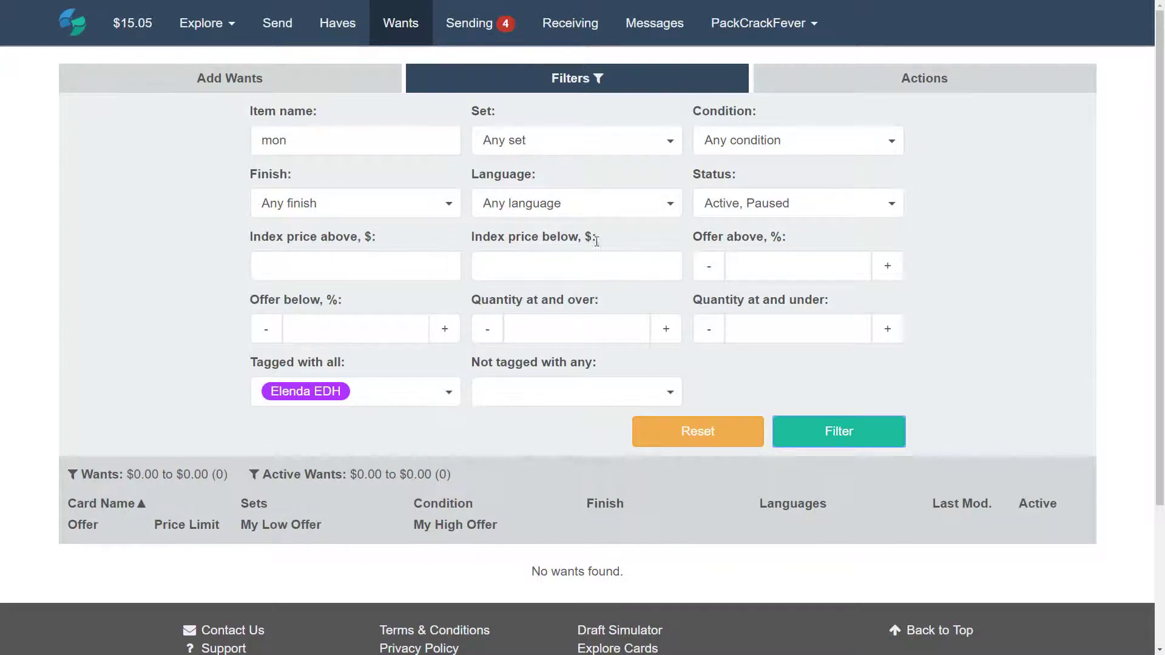
Reset all filters and filter the wants list to cards tagged Elenda EDH
triple_click(358, 140)
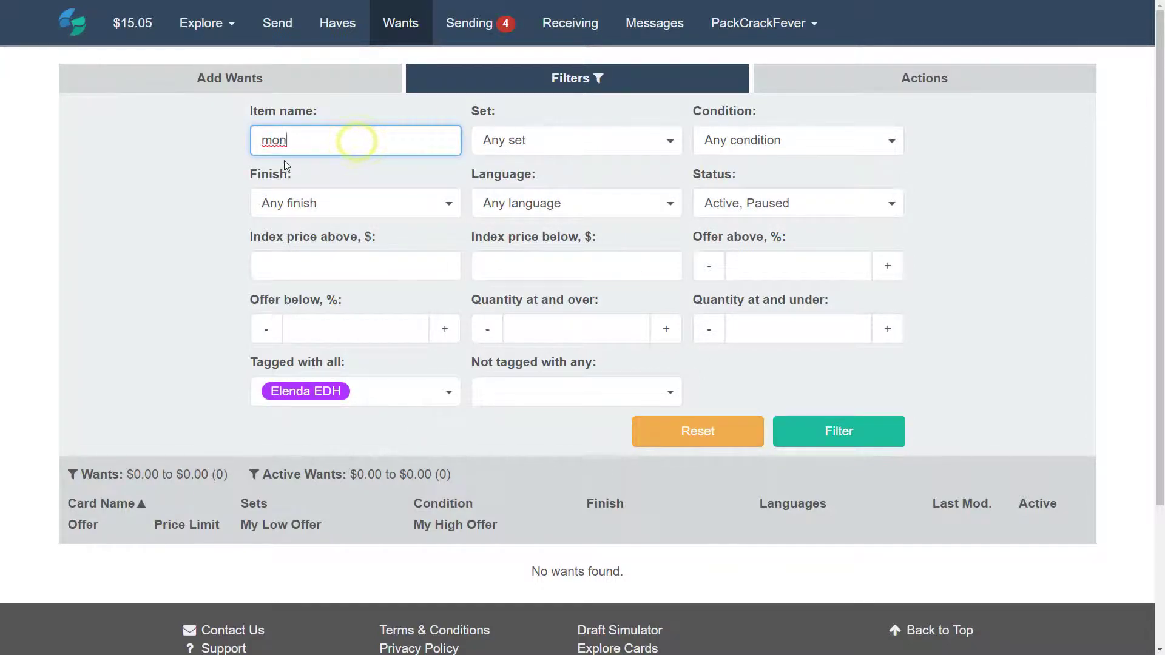
click(743, 442)
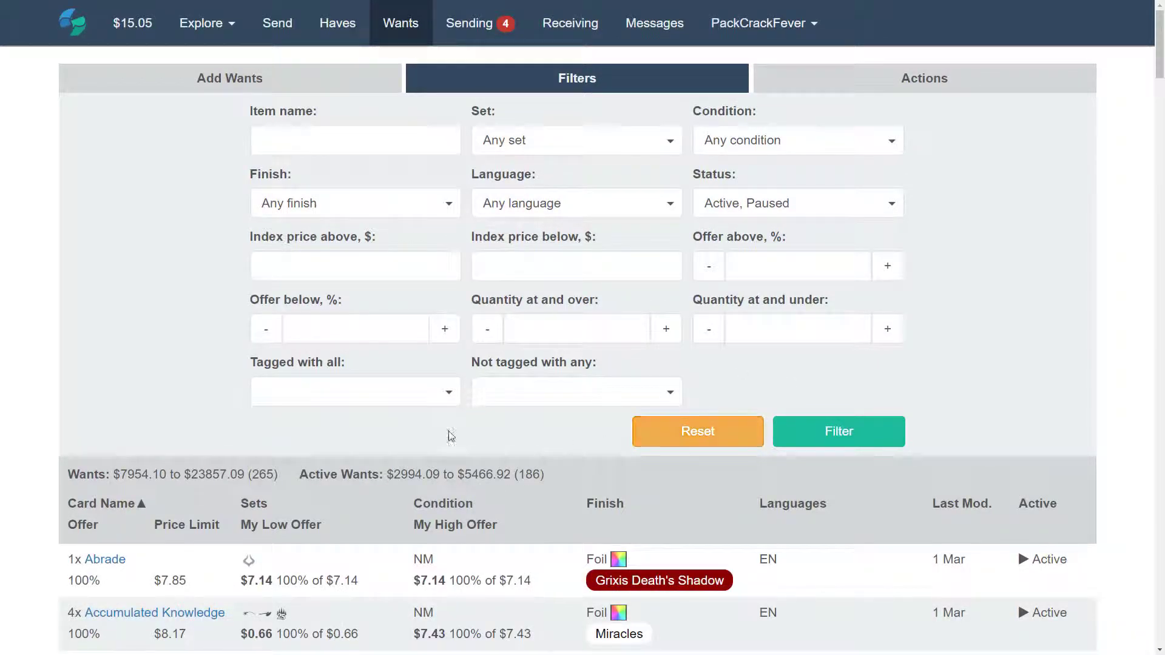
click(438, 395)
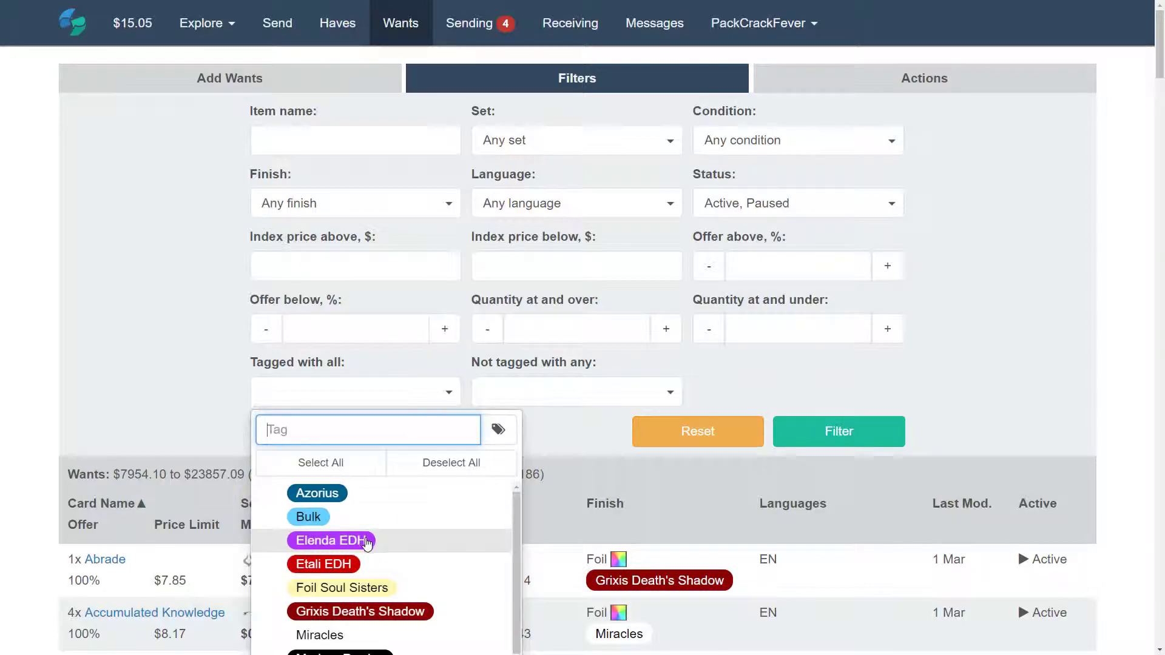
click(365, 540)
click(855, 431)
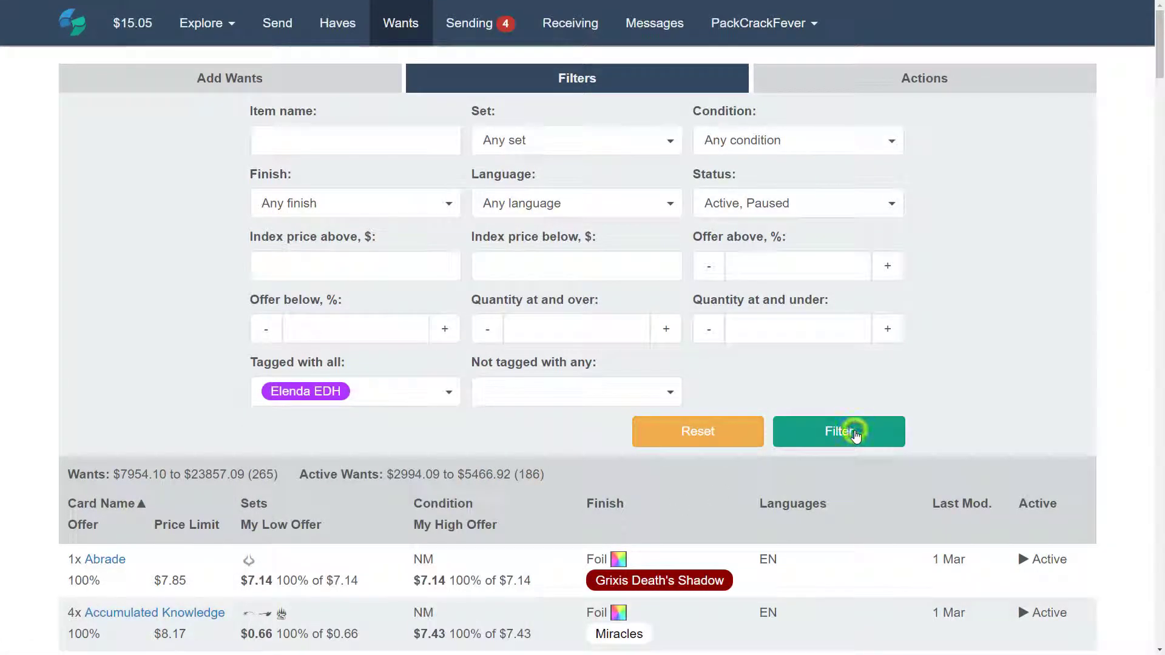
scroll(858, 434, down, 1)
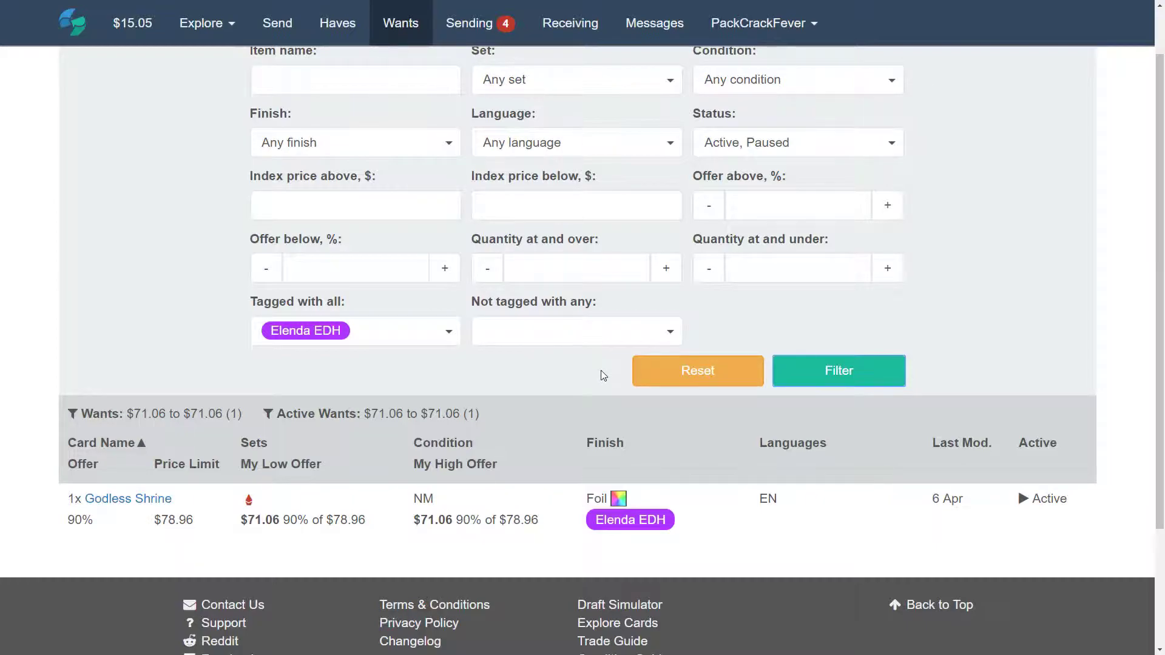
click(450, 336)
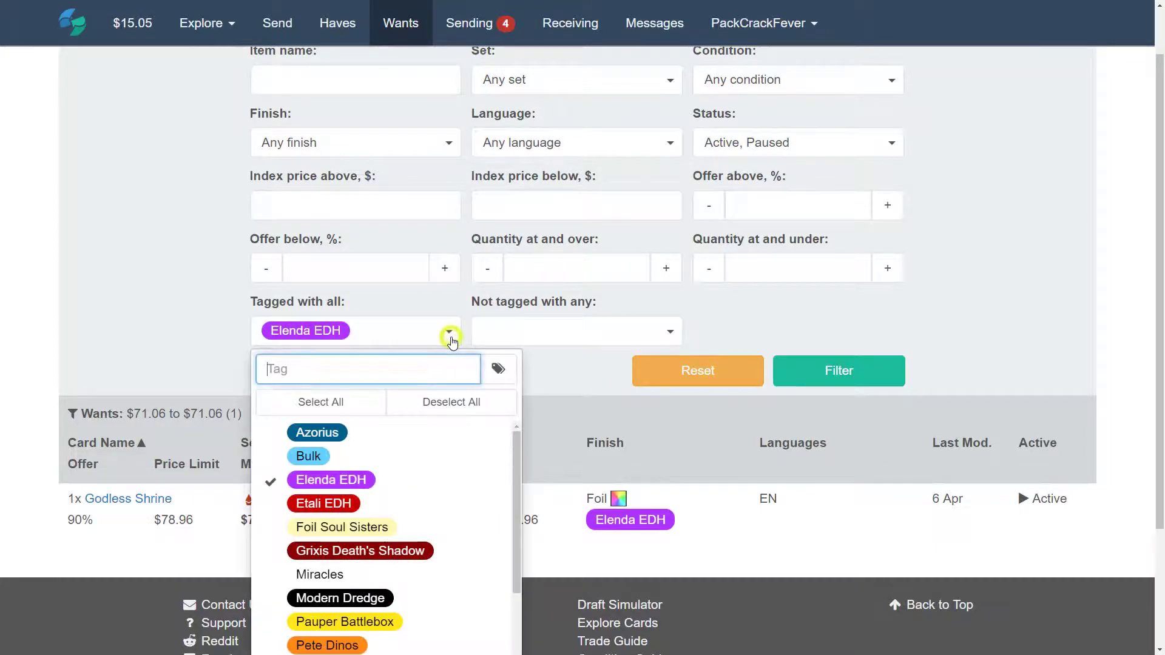
scroll(452, 434, down, 1)
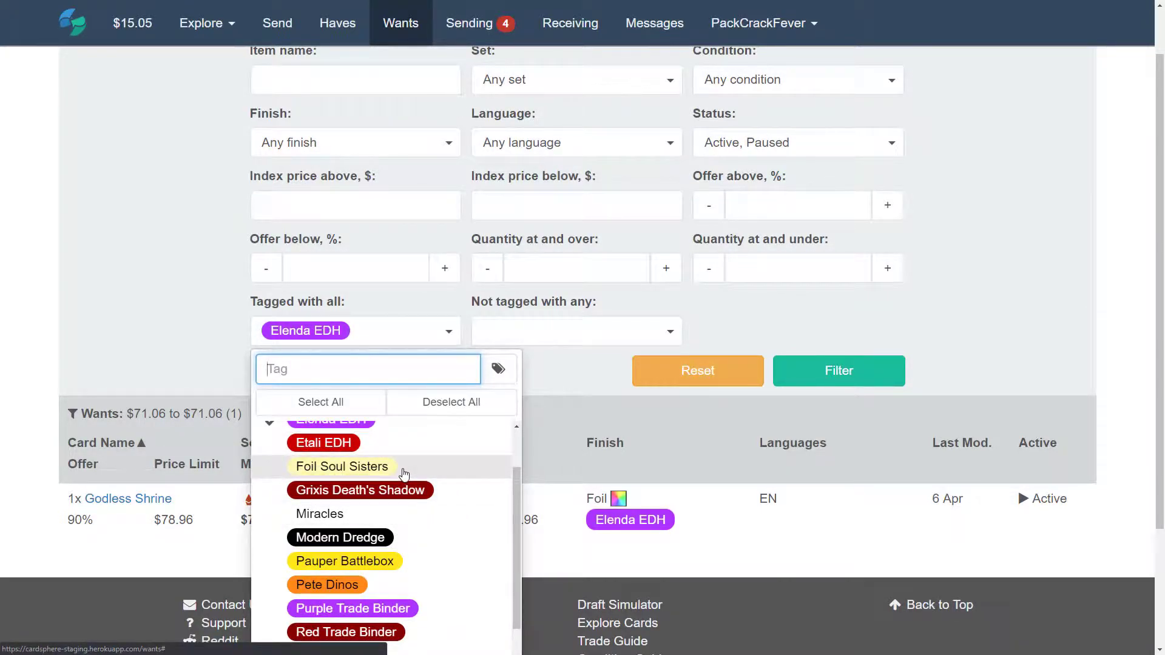
scroll(403, 473, up, 1)
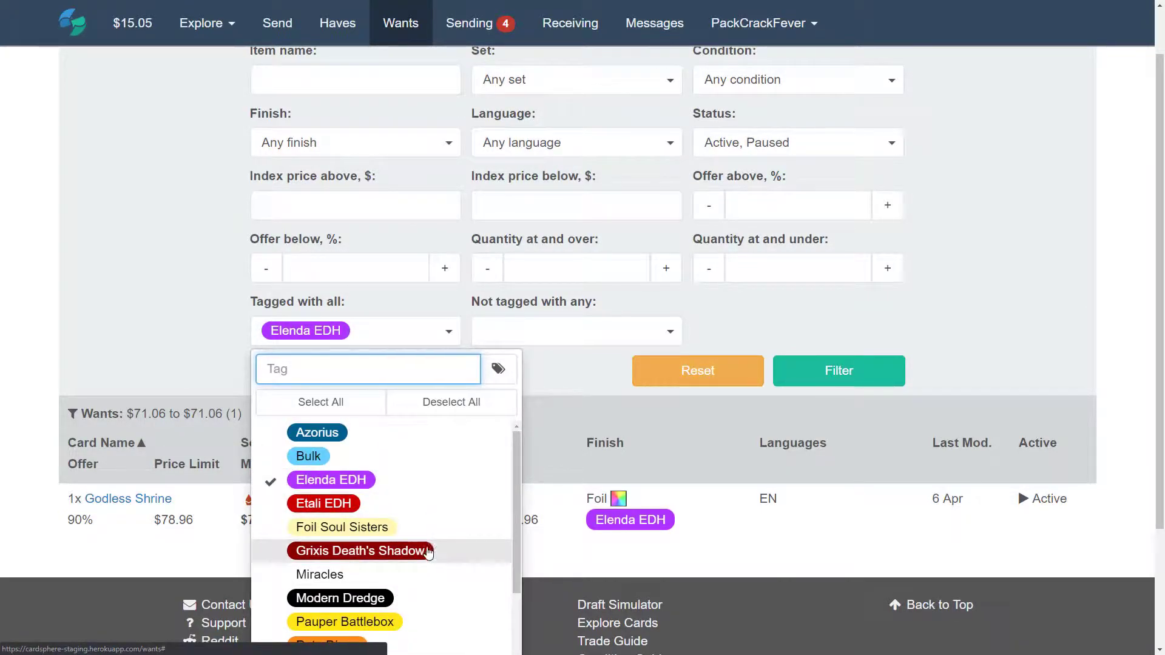
click(445, 557)
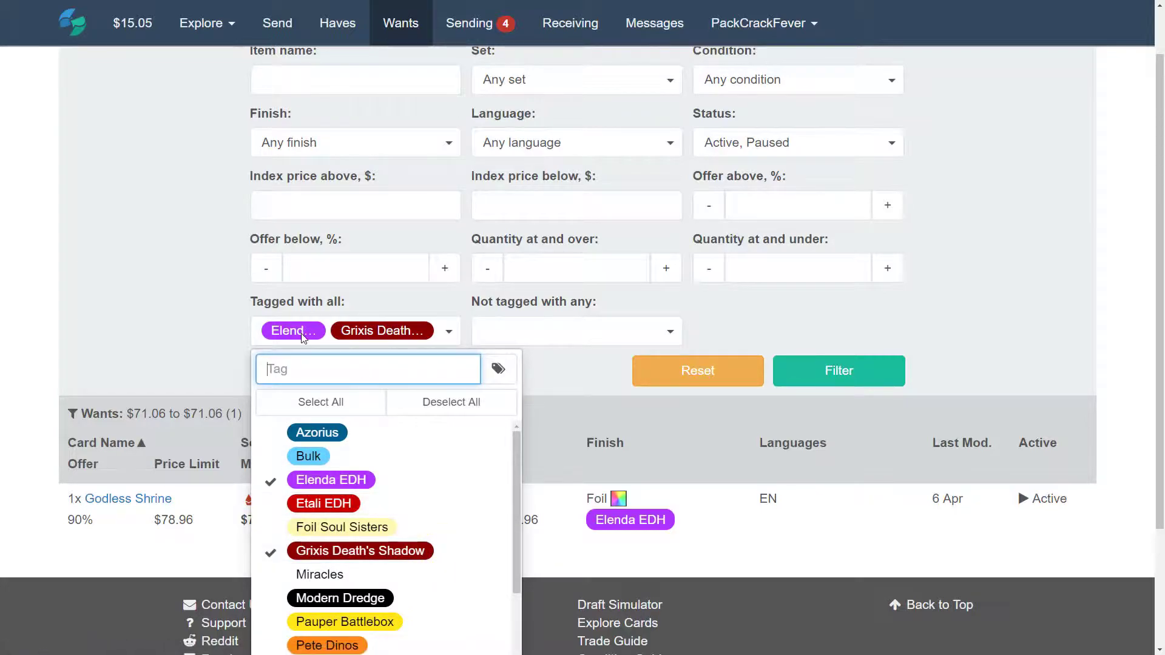
click(656, 388)
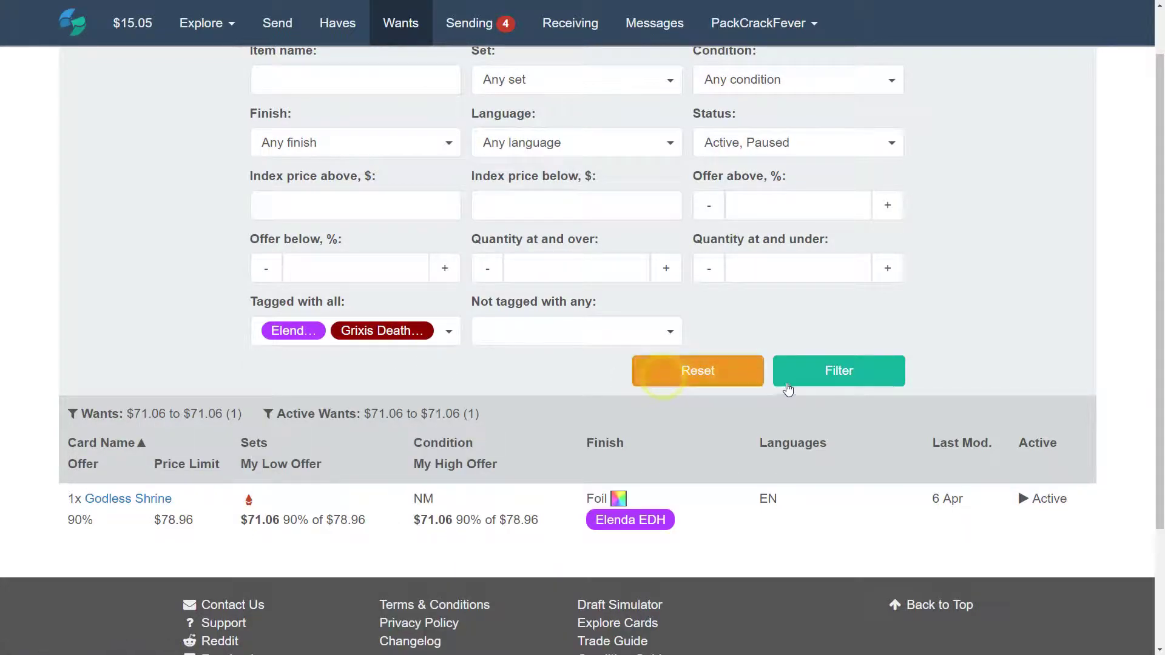
Reset the filters and filter the wants list to cards tagged Grixis Death's Shadow
click(739, 367)
click(442, 333)
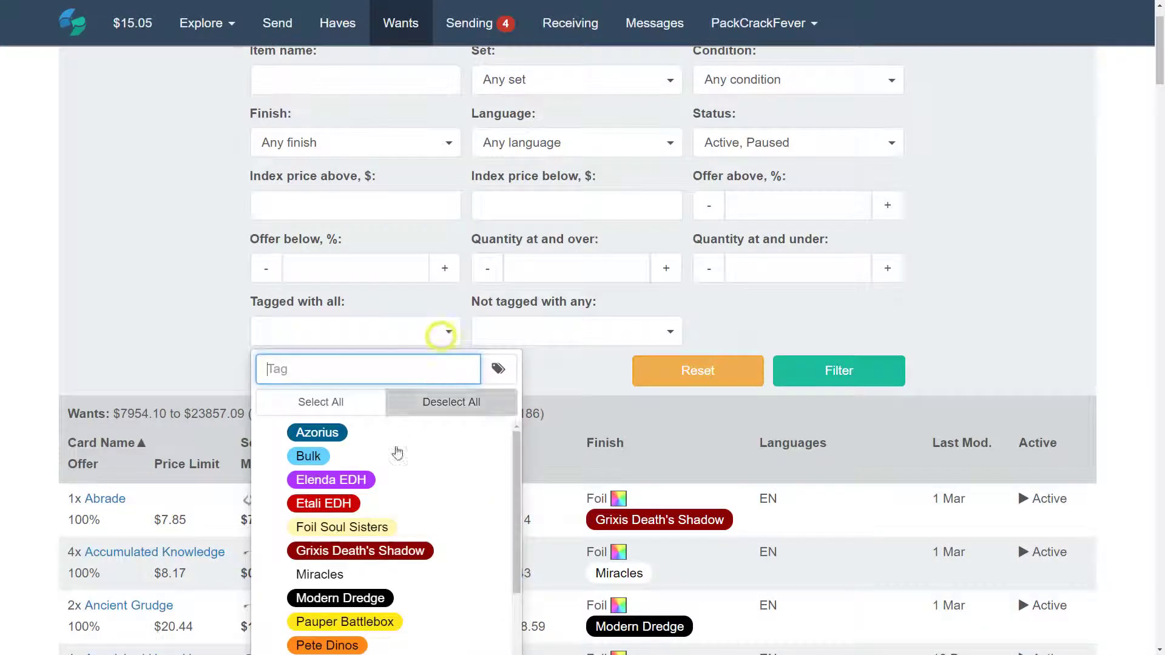
click(421, 549)
click(951, 335)
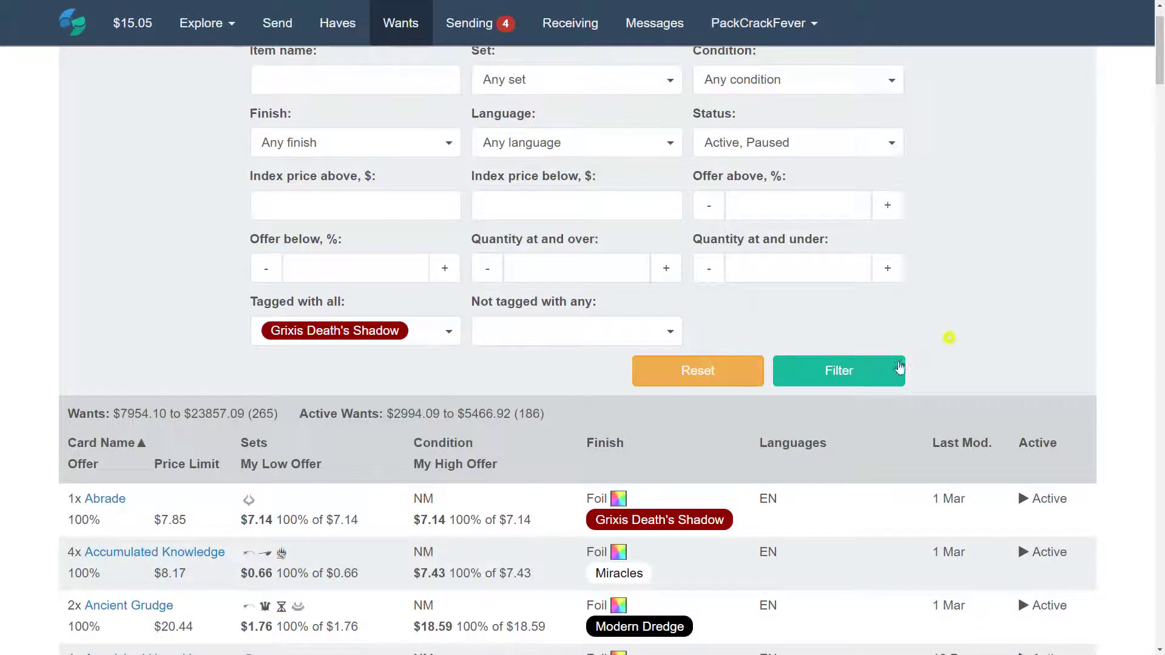
click(858, 370)
Examine the total card count and the full list of wants tagged Grixis Death's Shadow
scroll(697, 359, down, 8)
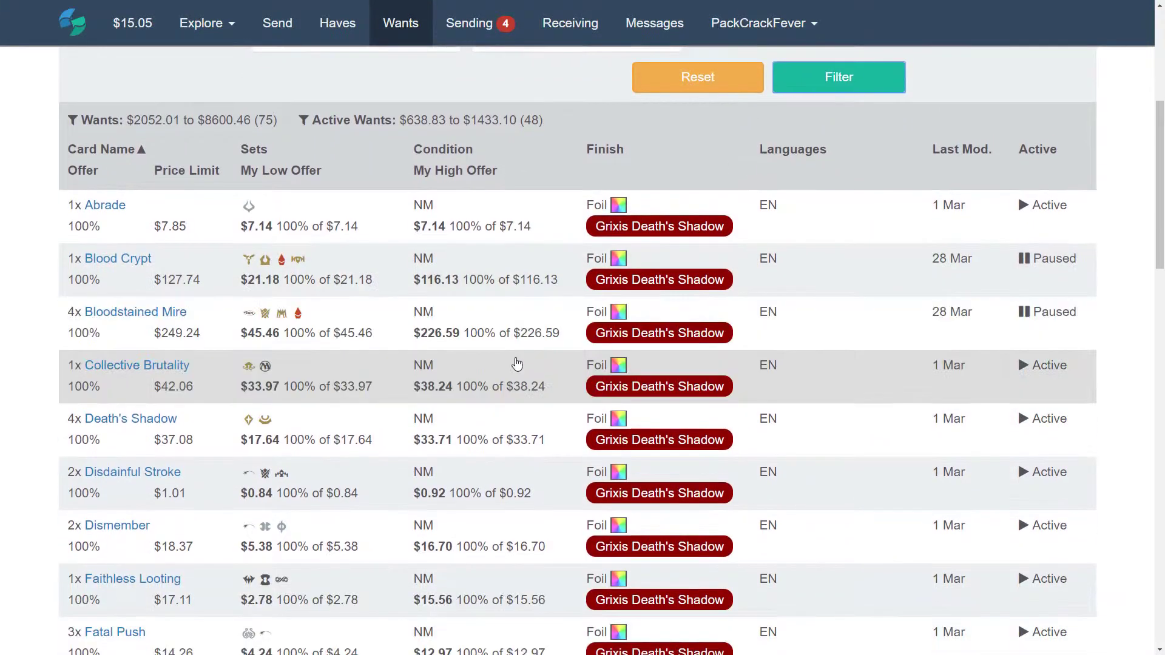
scroll(507, 363, up, 5)
scroll(507, 363, up, 1)
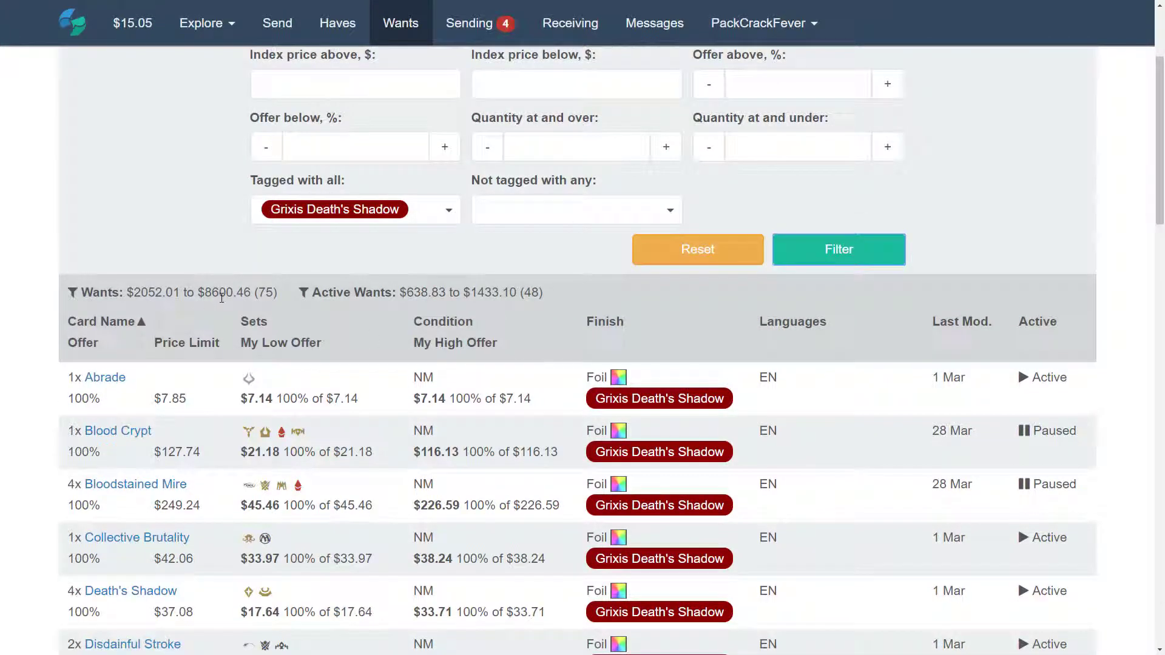
drag(257, 292, 284, 294)
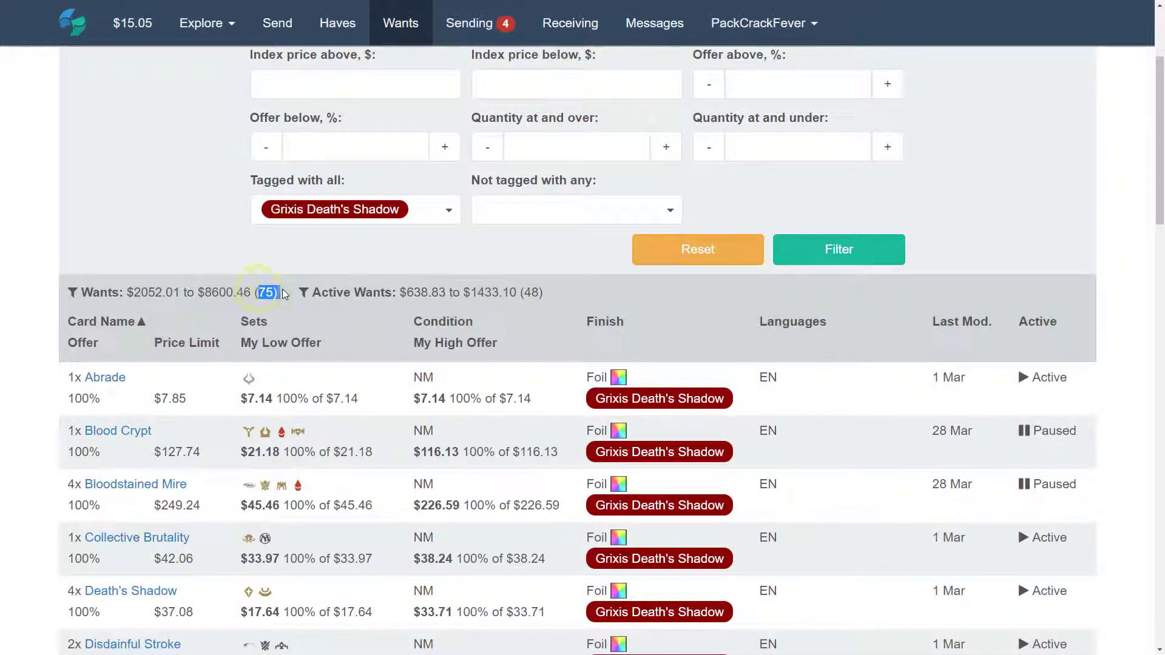
scroll(868, 286, down, 12)
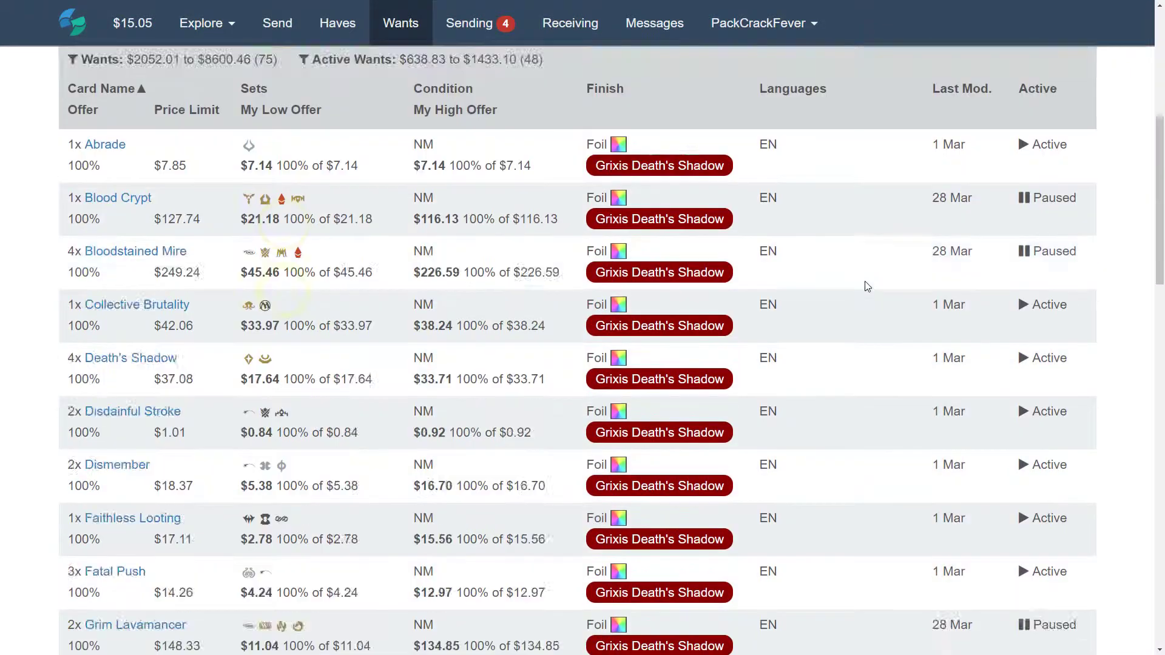
scroll(869, 287, down, 6)
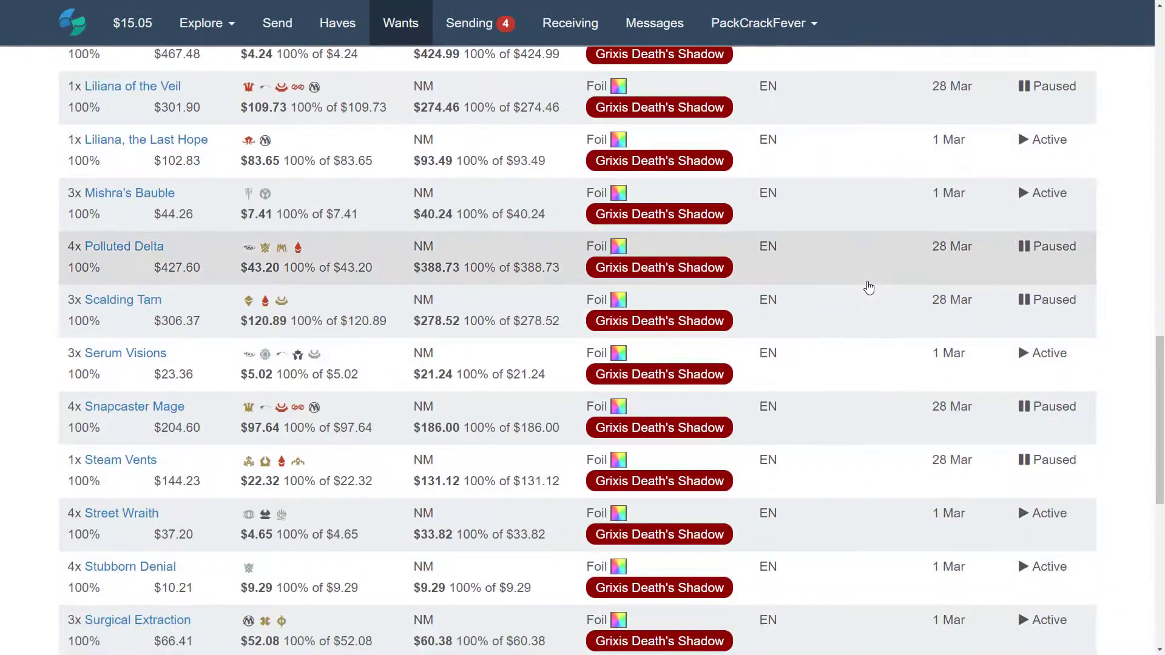
scroll(869, 288, down, 6)
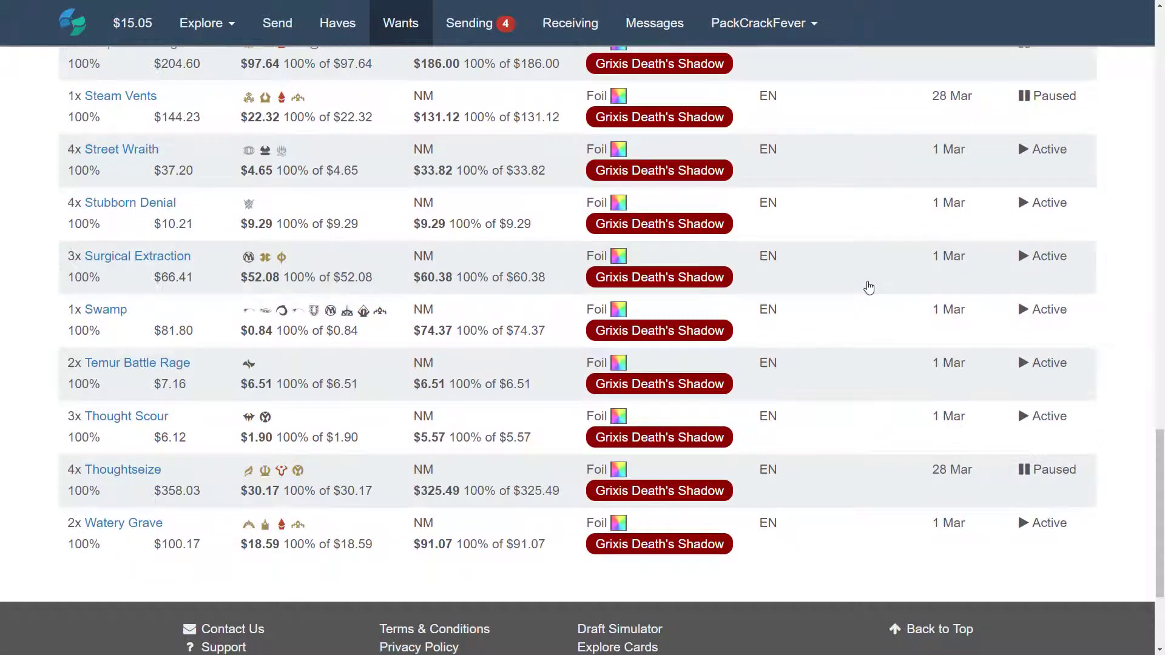
scroll(868, 288, up, 12)
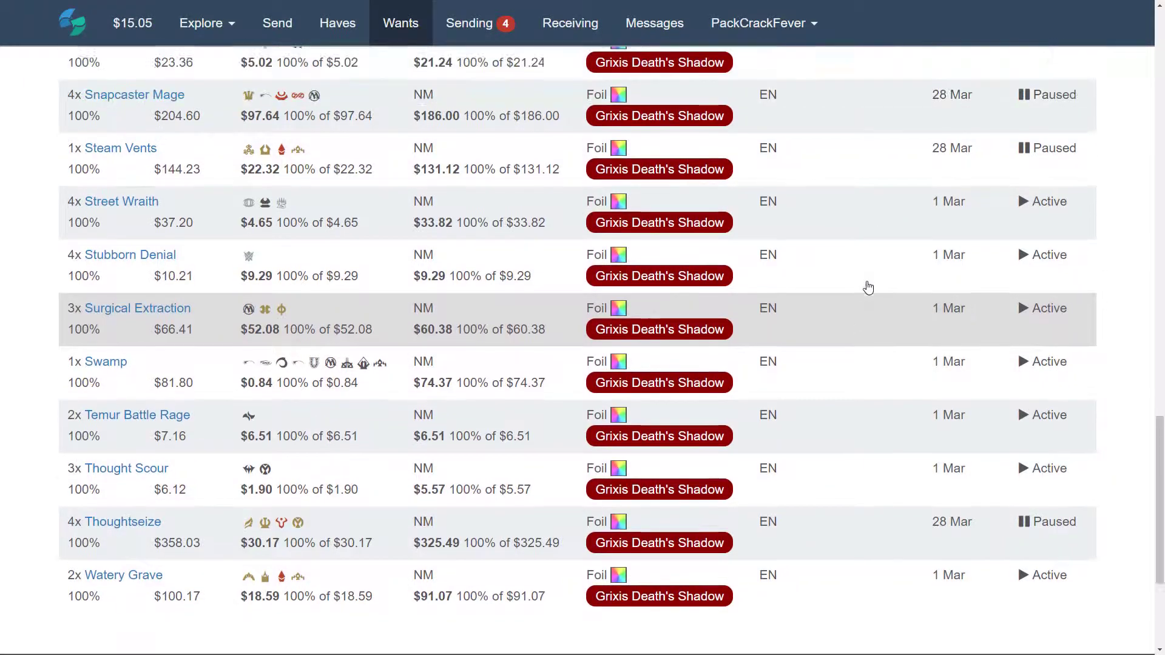
scroll(868, 288, up, 13)
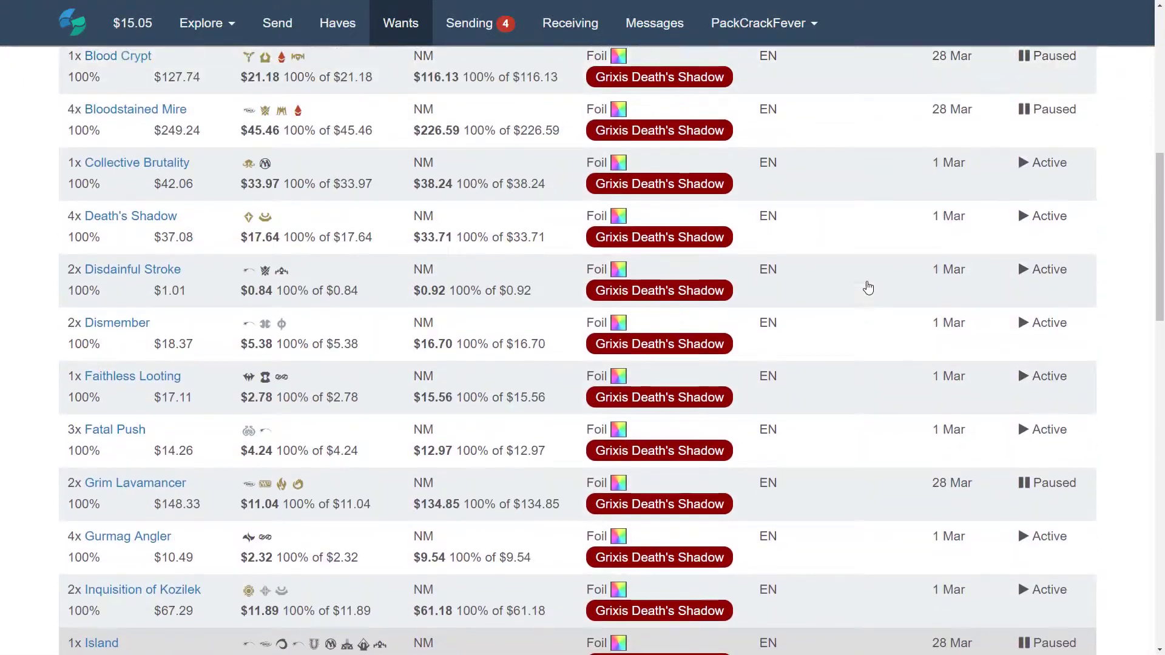
scroll(868, 288, up, 1)
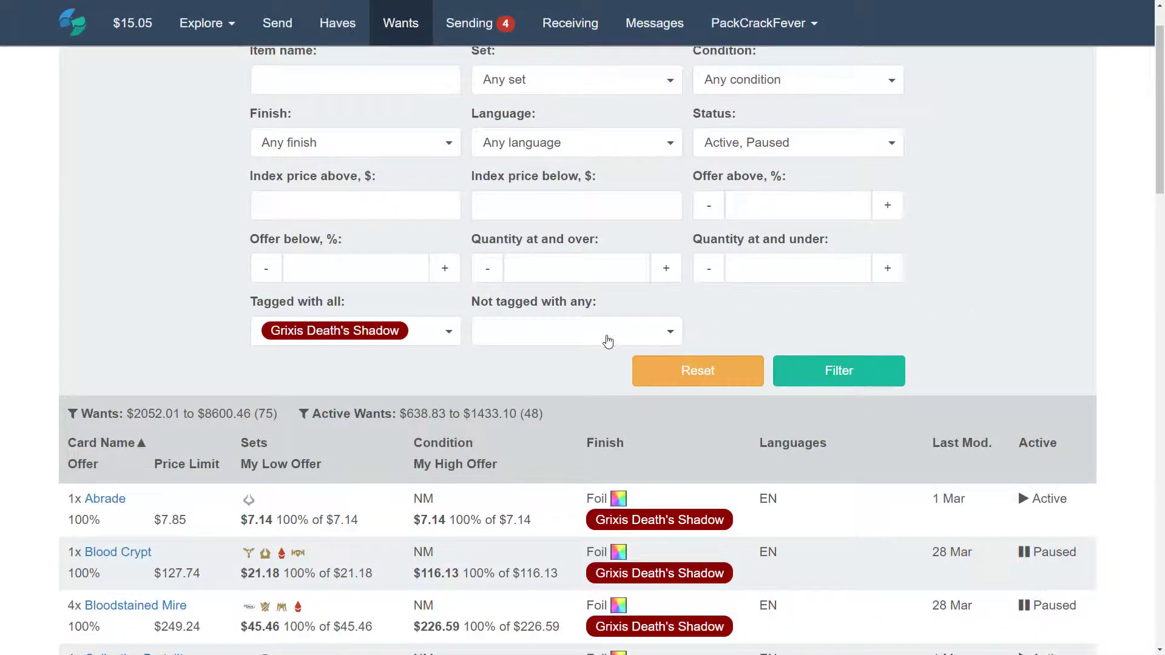
click(449, 331)
scroll(449, 468, down, 3)
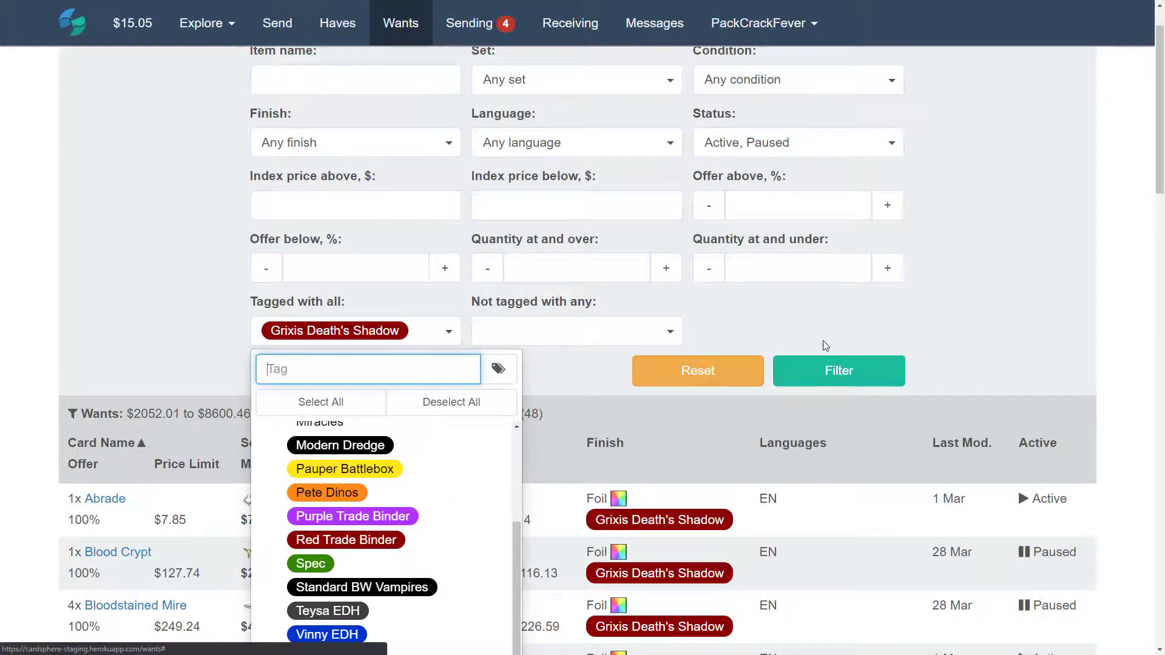
click(847, 312)
scroll(955, 307, up, 1)
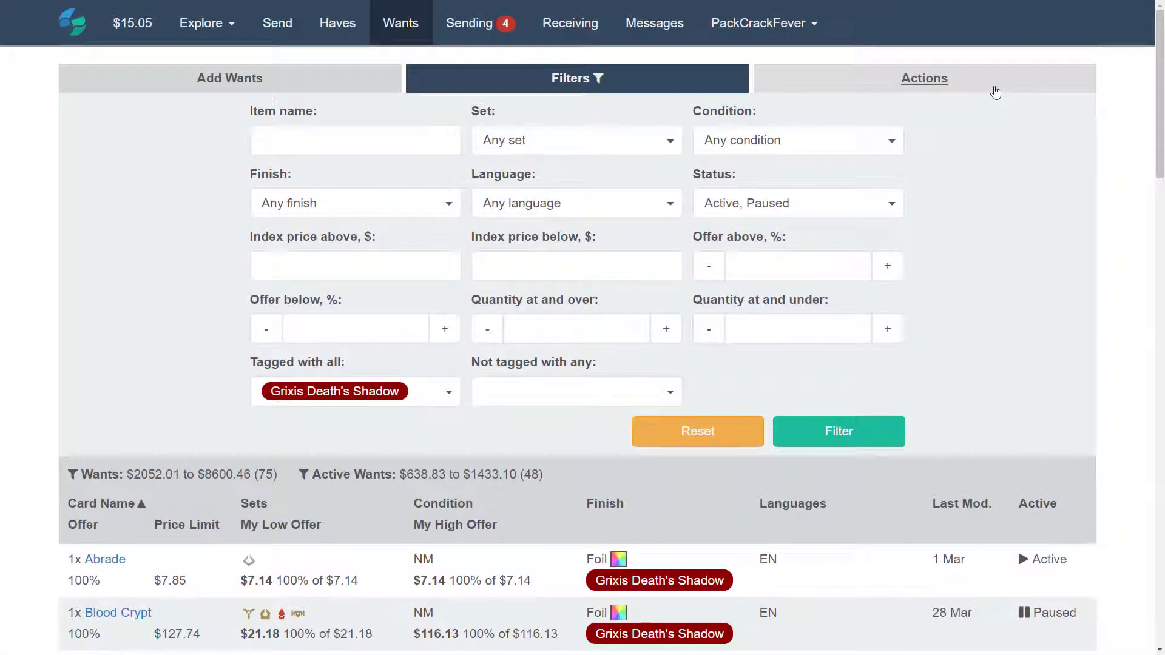
click(995, 91)
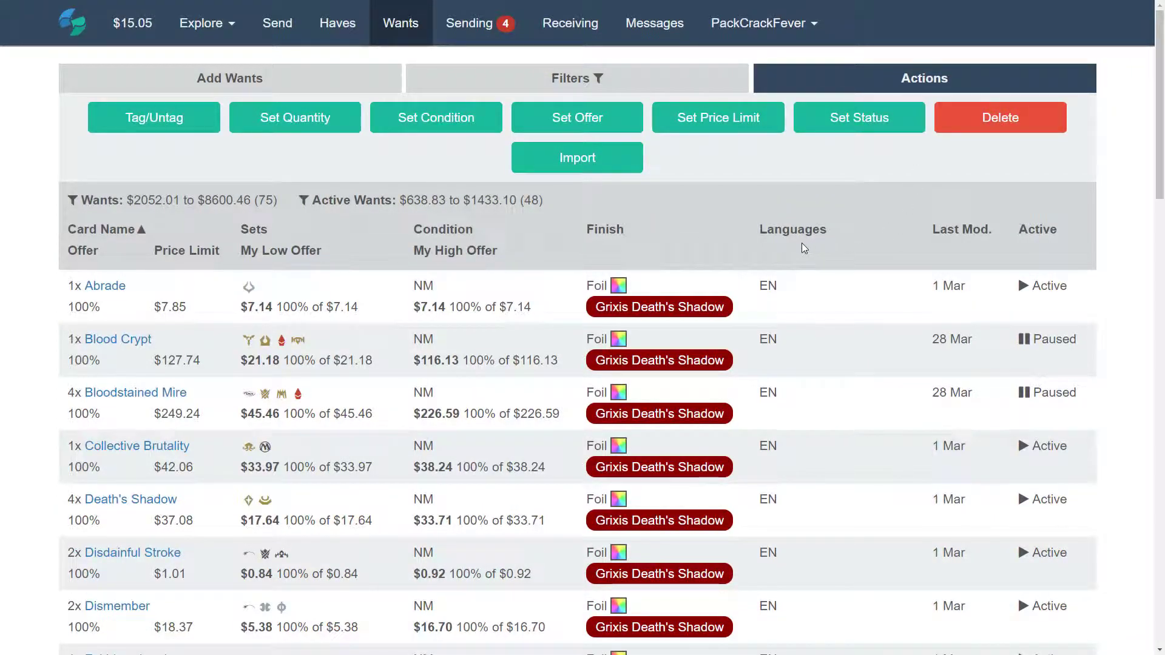
click(675, 81)
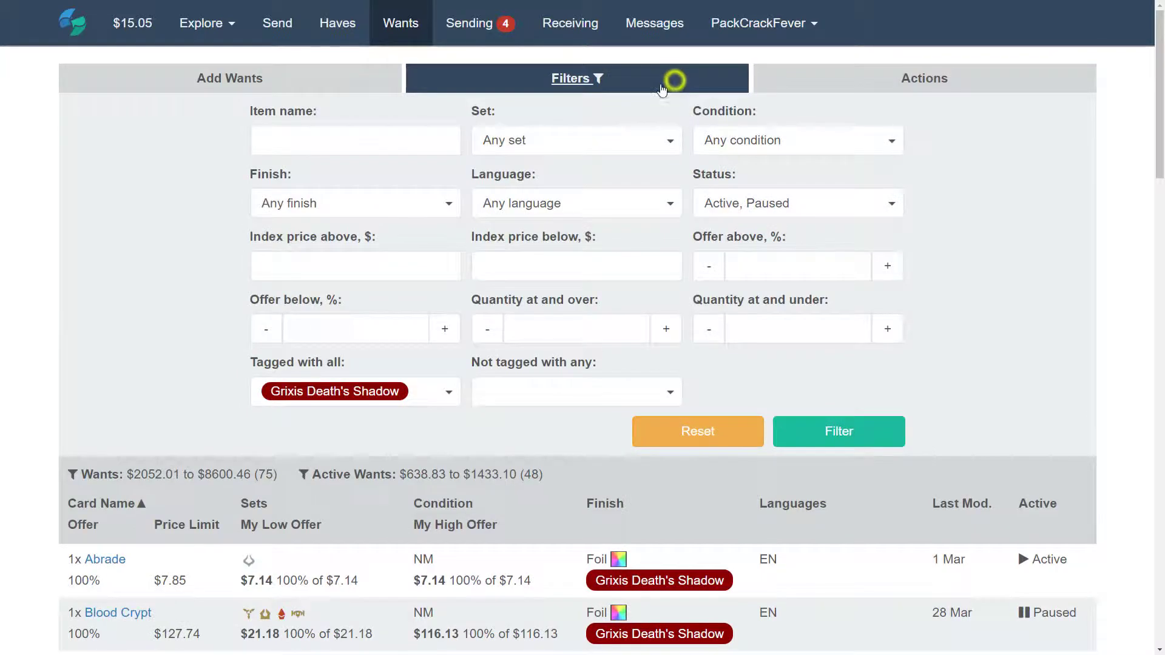
click(352, 87)
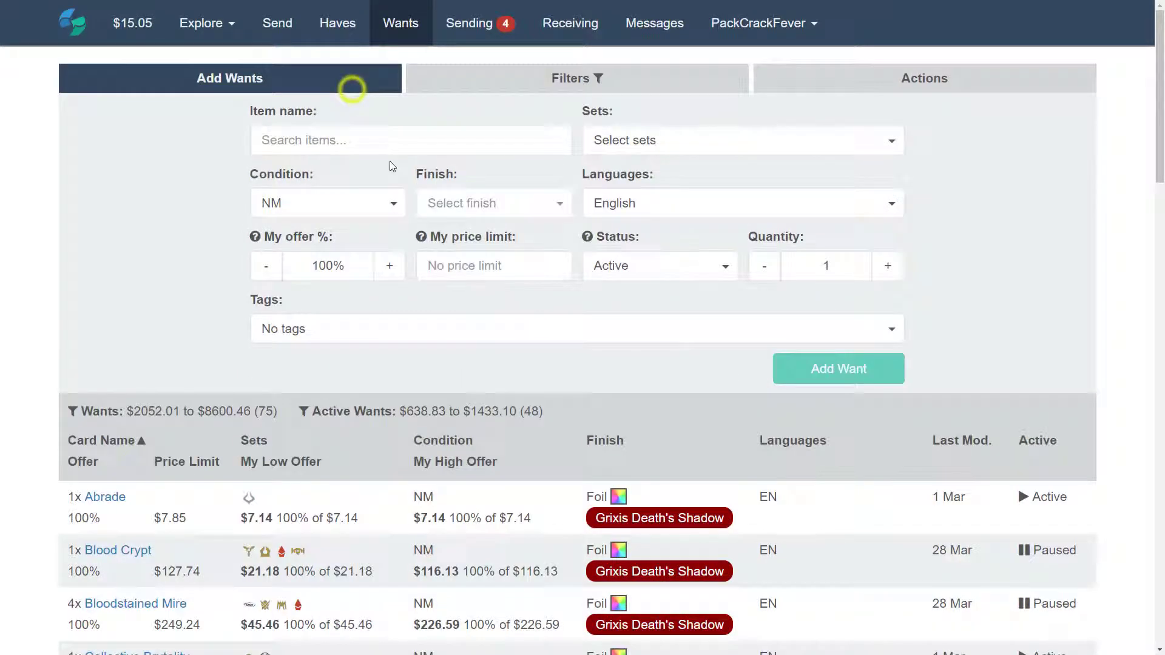
click(635, 78)
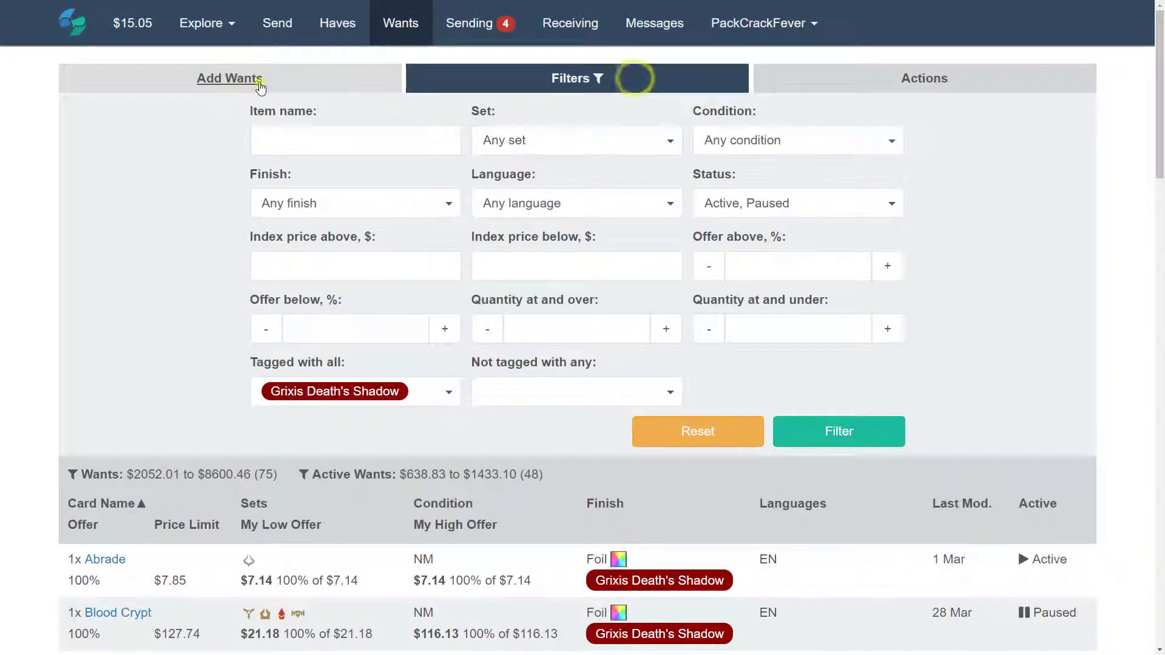
click(258, 80)
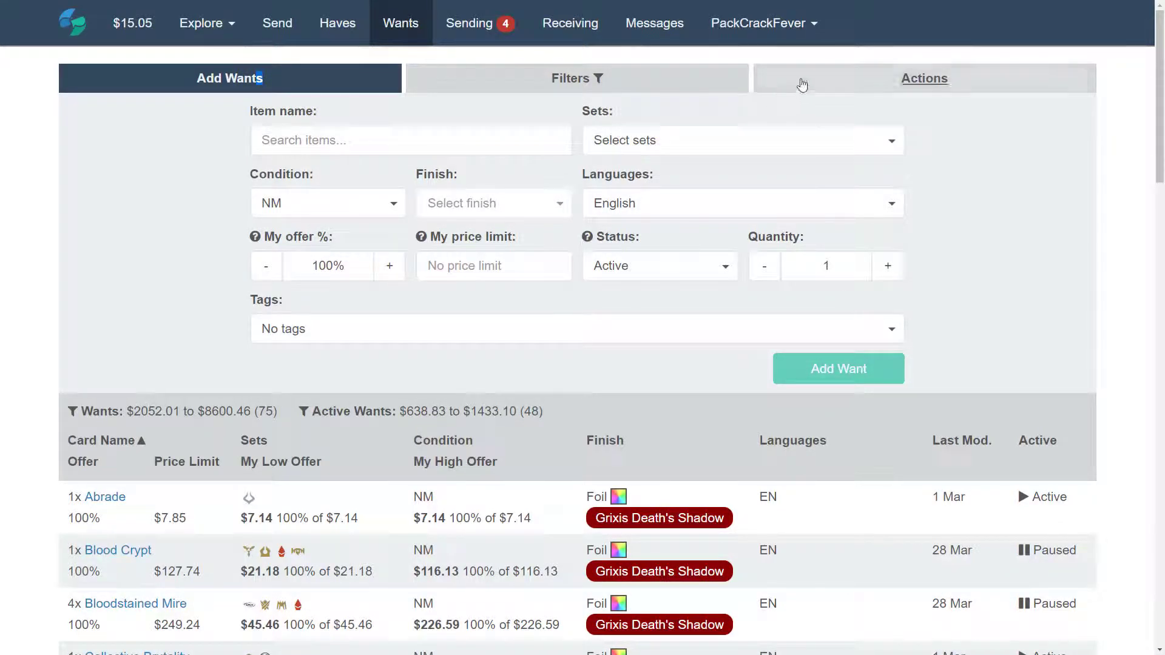
click(801, 79)
scroll(581, 307, down, 4)
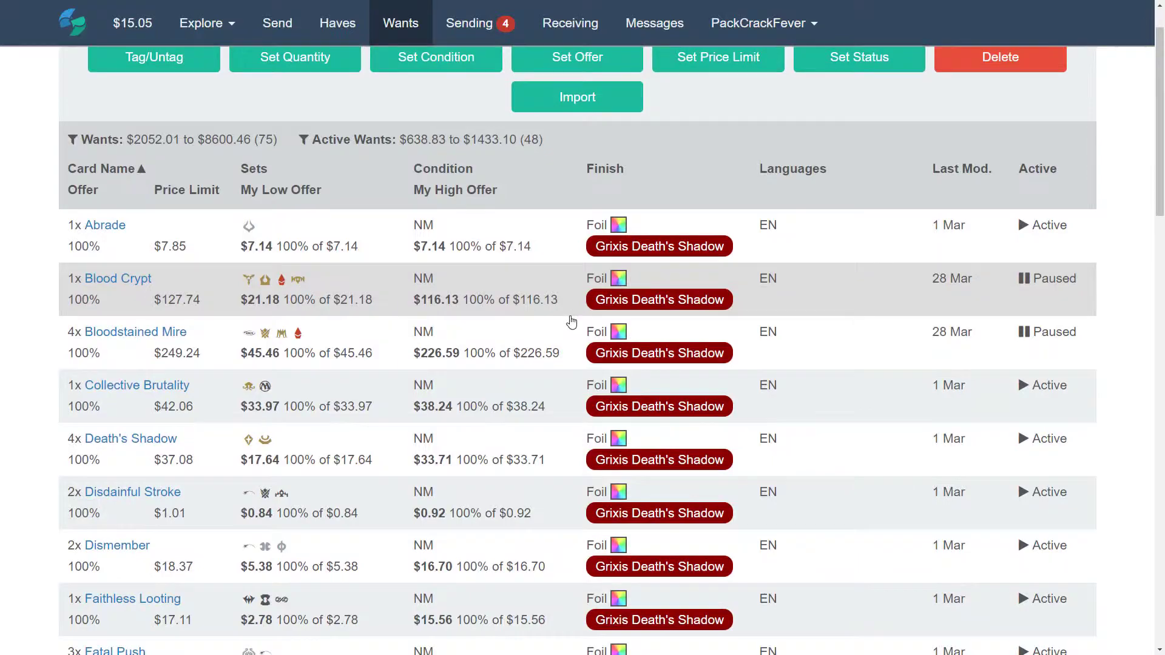
scroll(565, 330, up, 1)
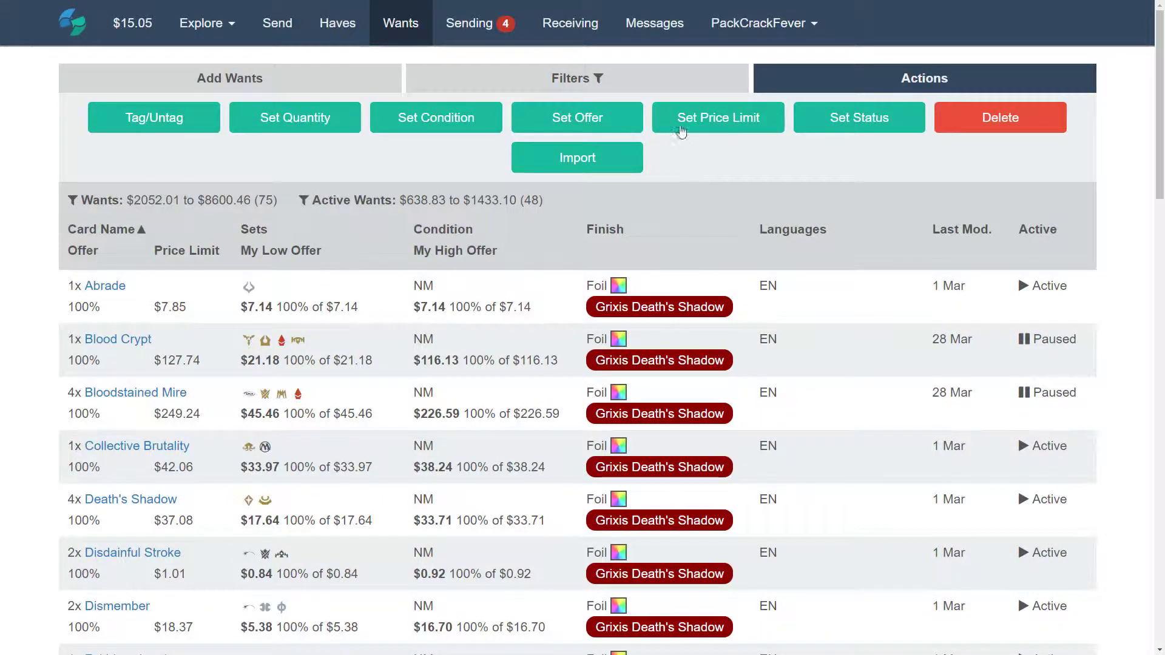
Clear the active filter, filter the wants again by the Grixis Death's Shadow tag, and look through the list
click(676, 83)
click(728, 444)
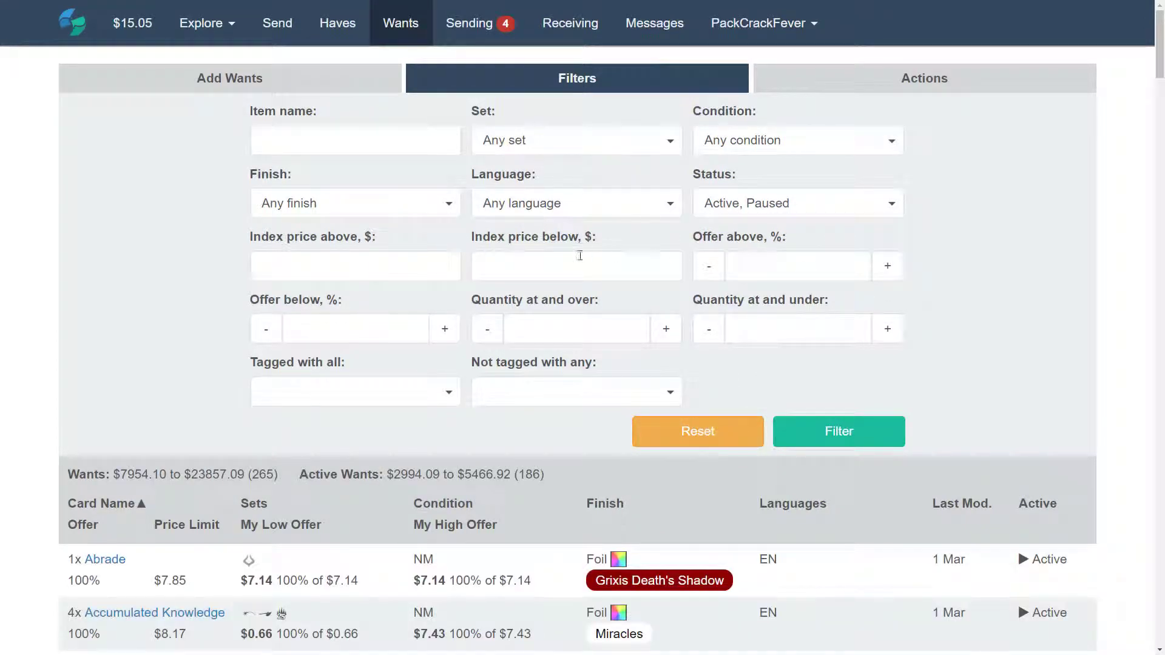
click(448, 392)
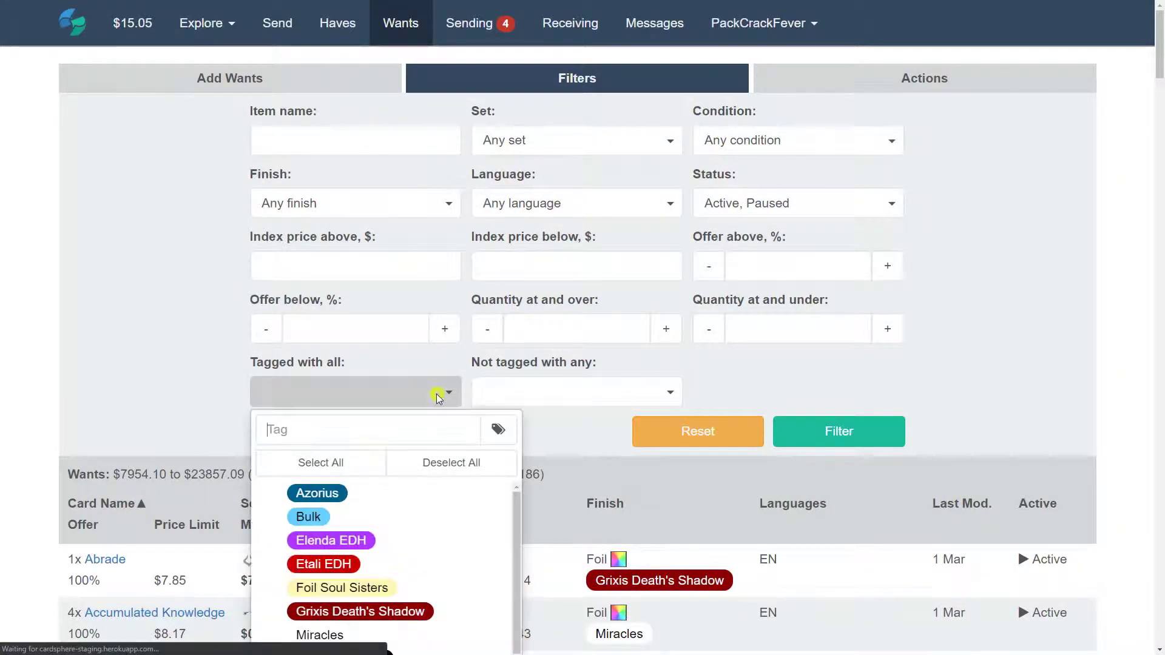
click(434, 613)
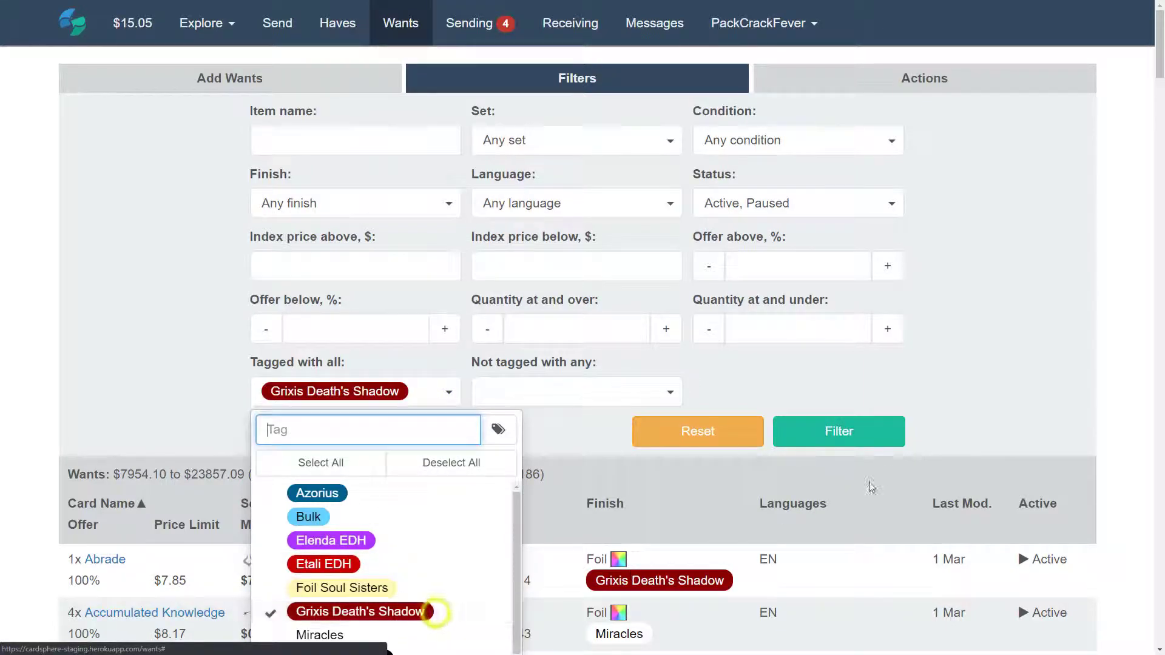
click(855, 431)
scroll(849, 428, down, 18)
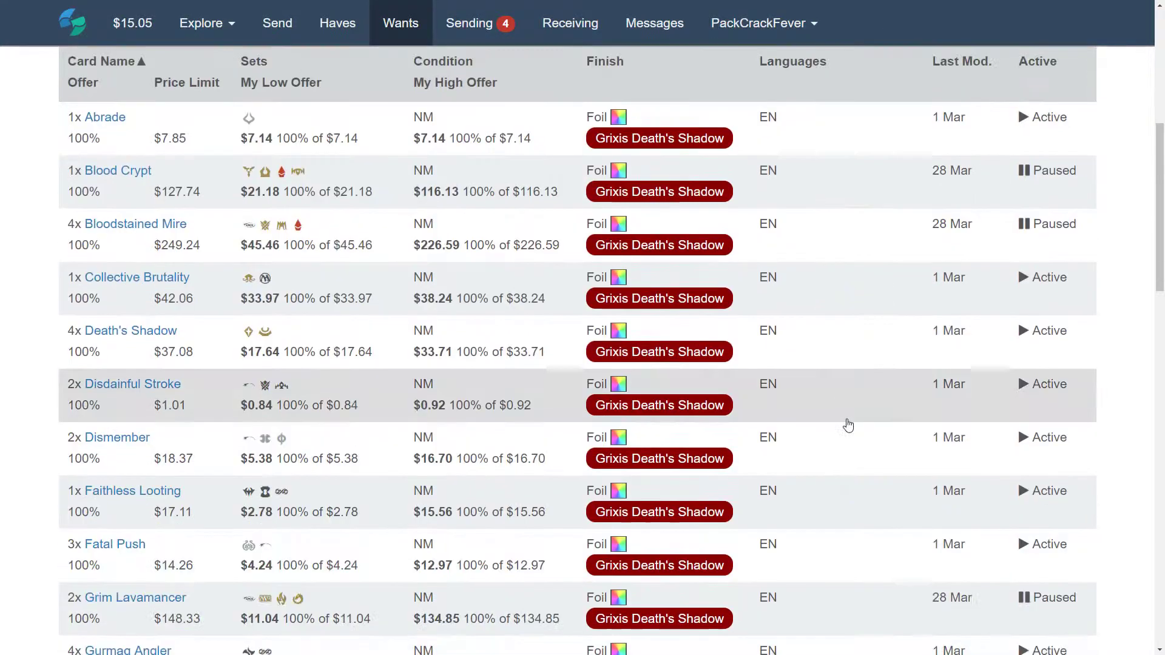
scroll(848, 423, down, 9)
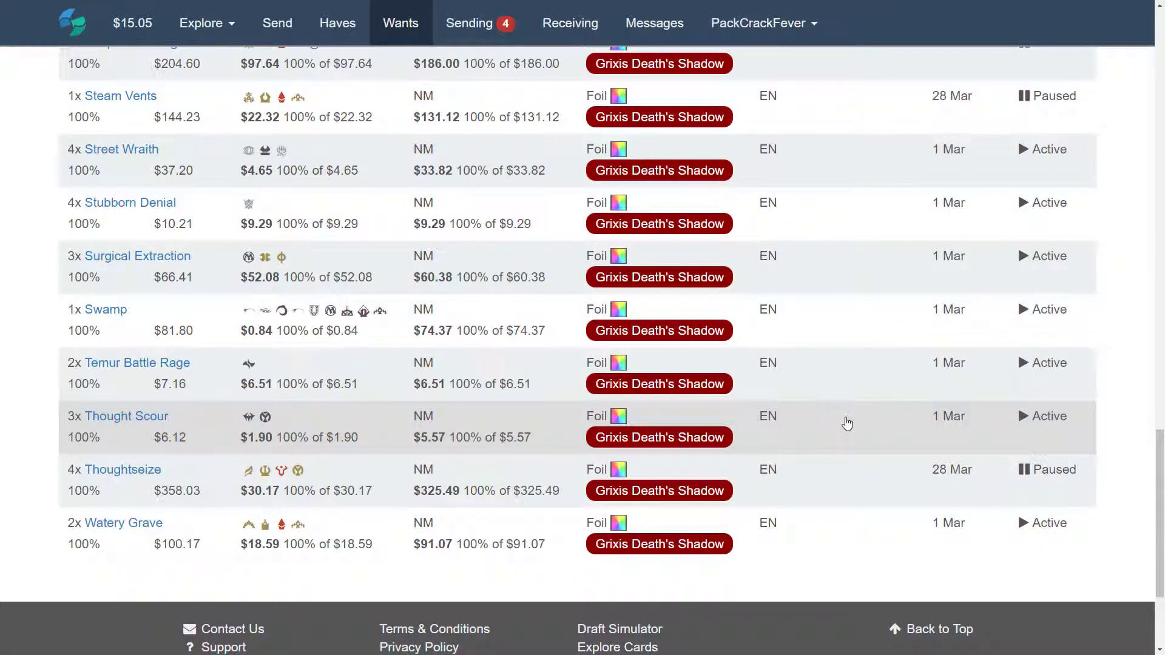
scroll(846, 422, up, 20)
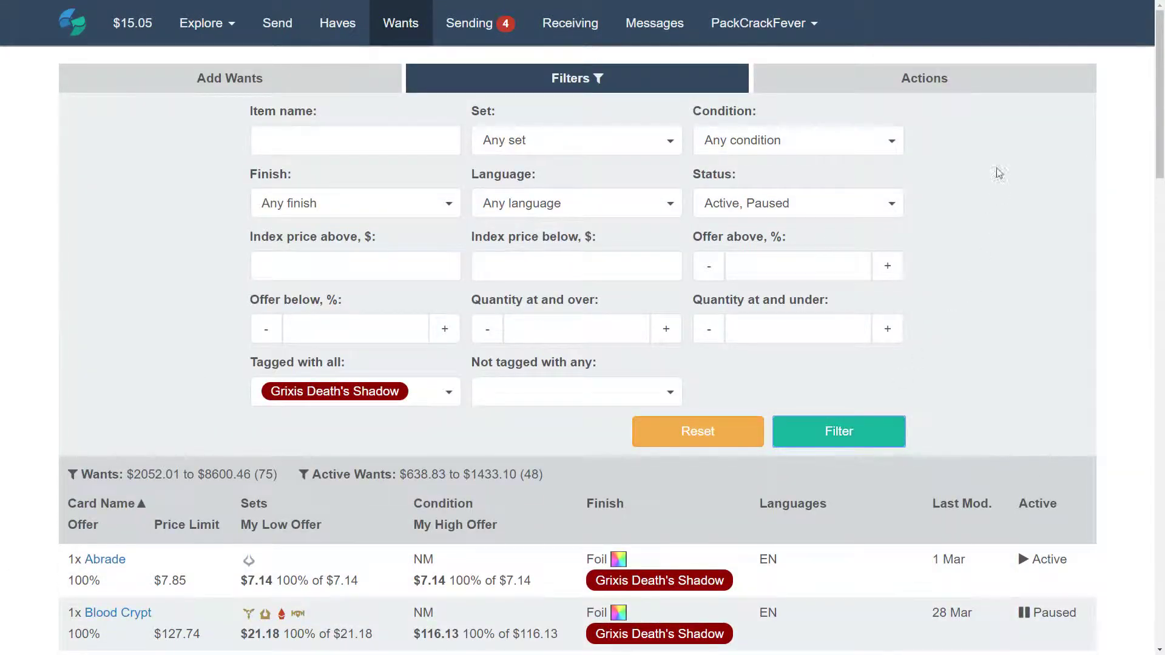
Open the bulk actions for the wants filtered by Grixis Death's Shadow
click(988, 89)
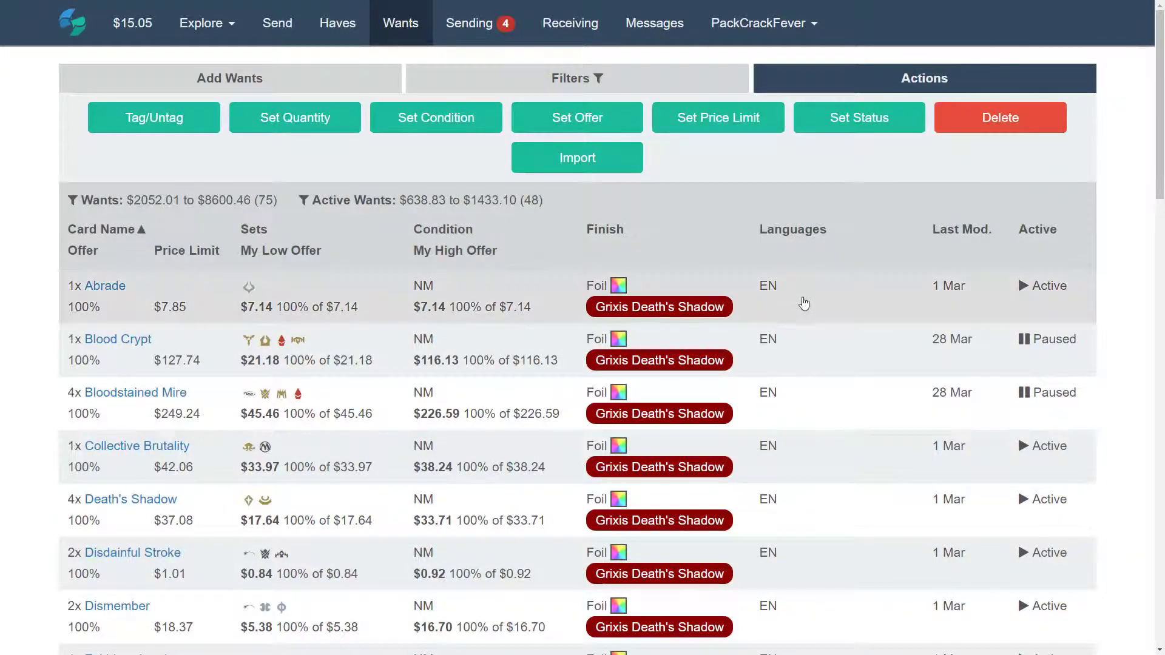
scroll(799, 309, down, 2)
scroll(799, 310, down, 3)
scroll(799, 310, up, 5)
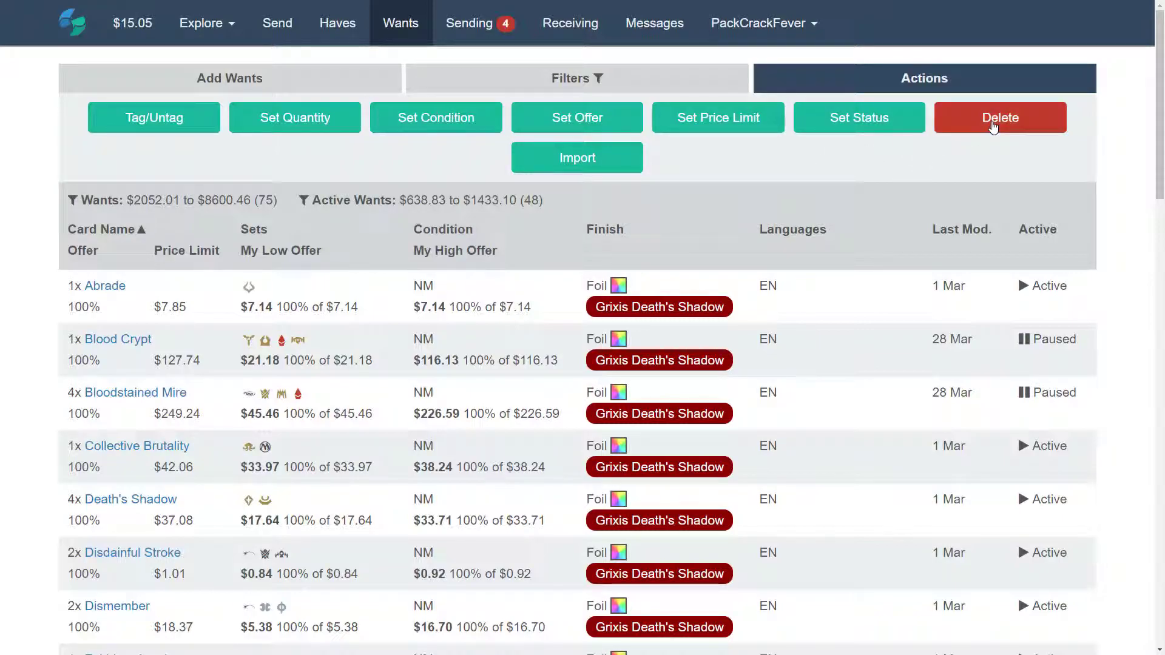
click(992, 121)
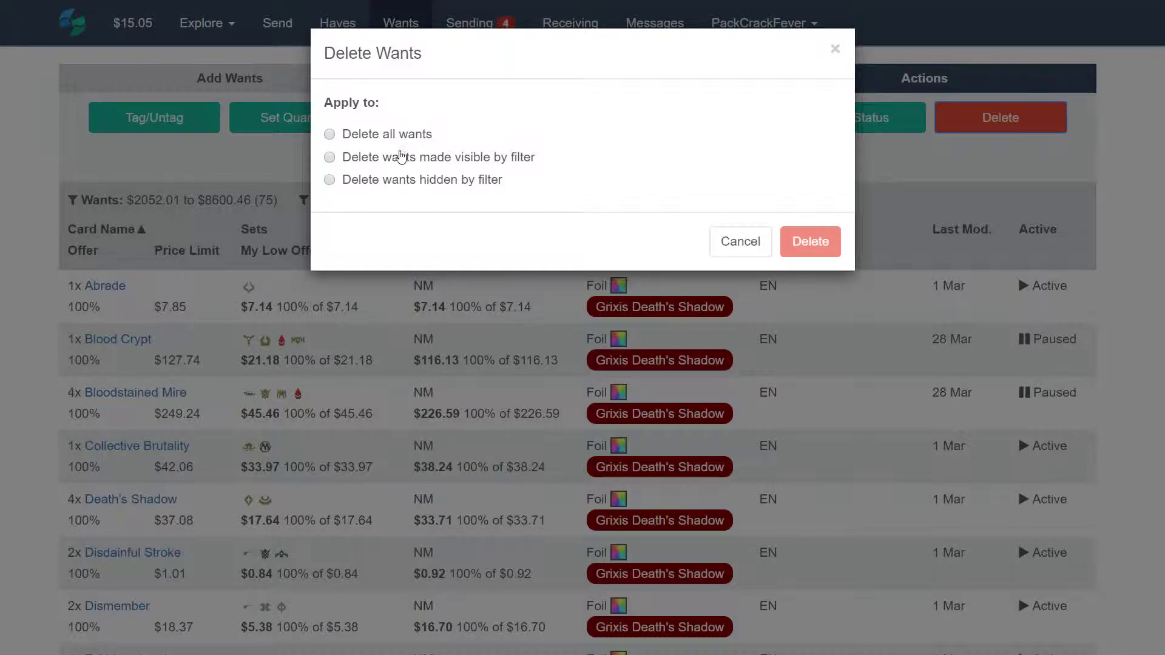
click(406, 182)
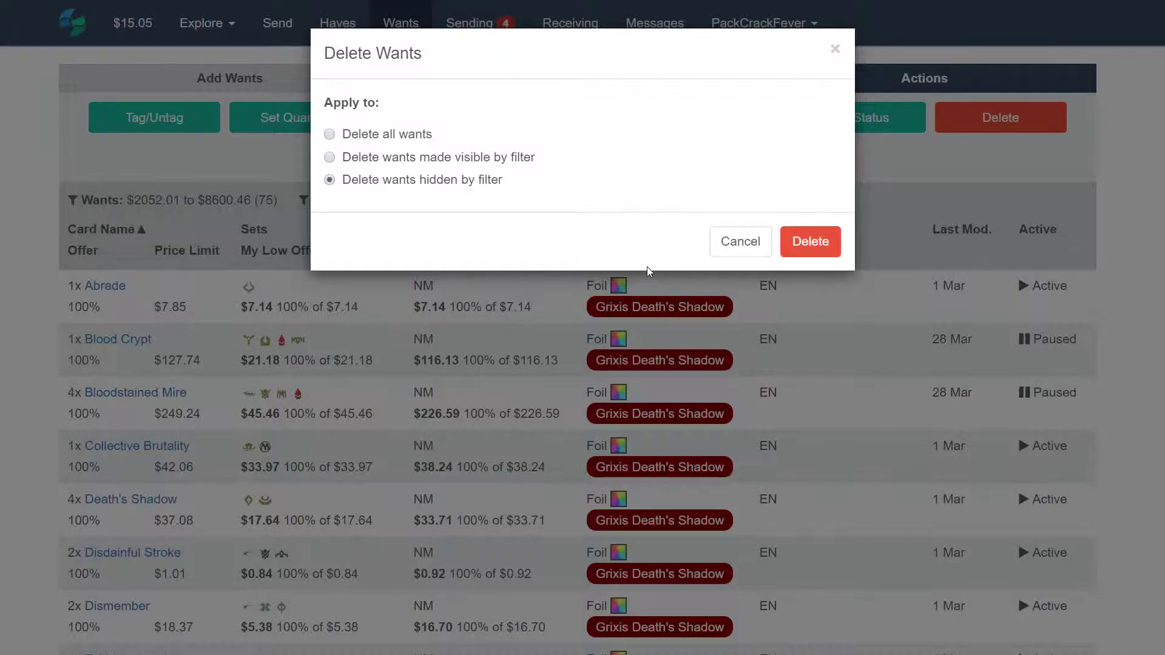
click(501, 160)
click(740, 241)
Delete all wants made visible by the Grixis Death's Shadow filter
scroll(759, 291, down, 5)
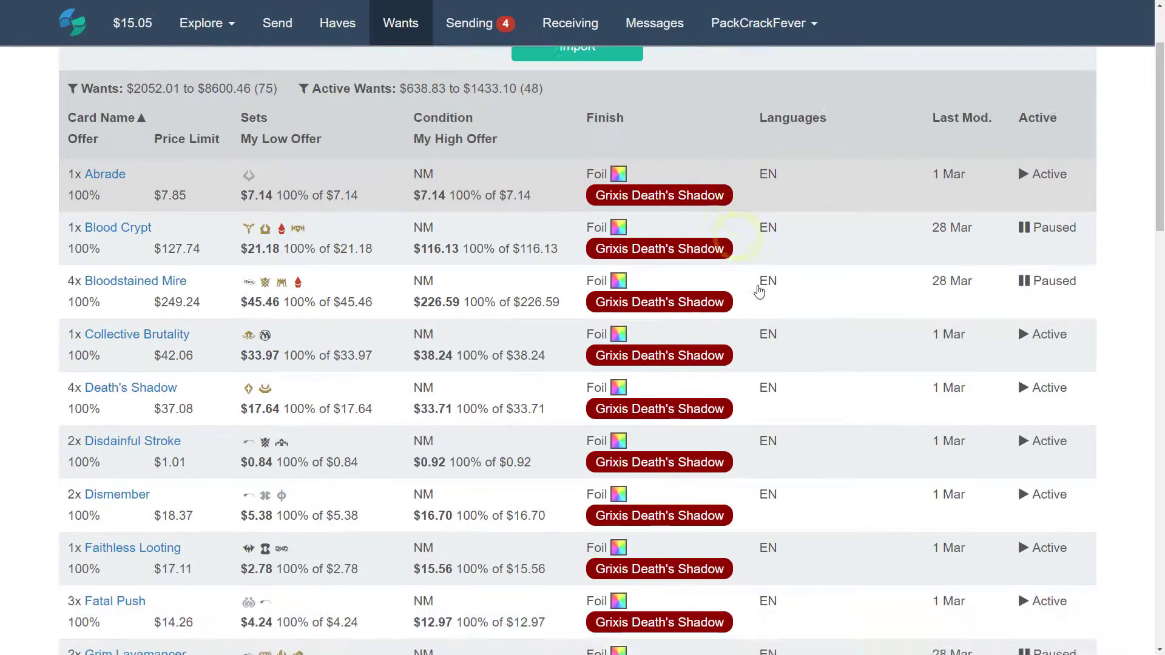
scroll(768, 306, down, 14)
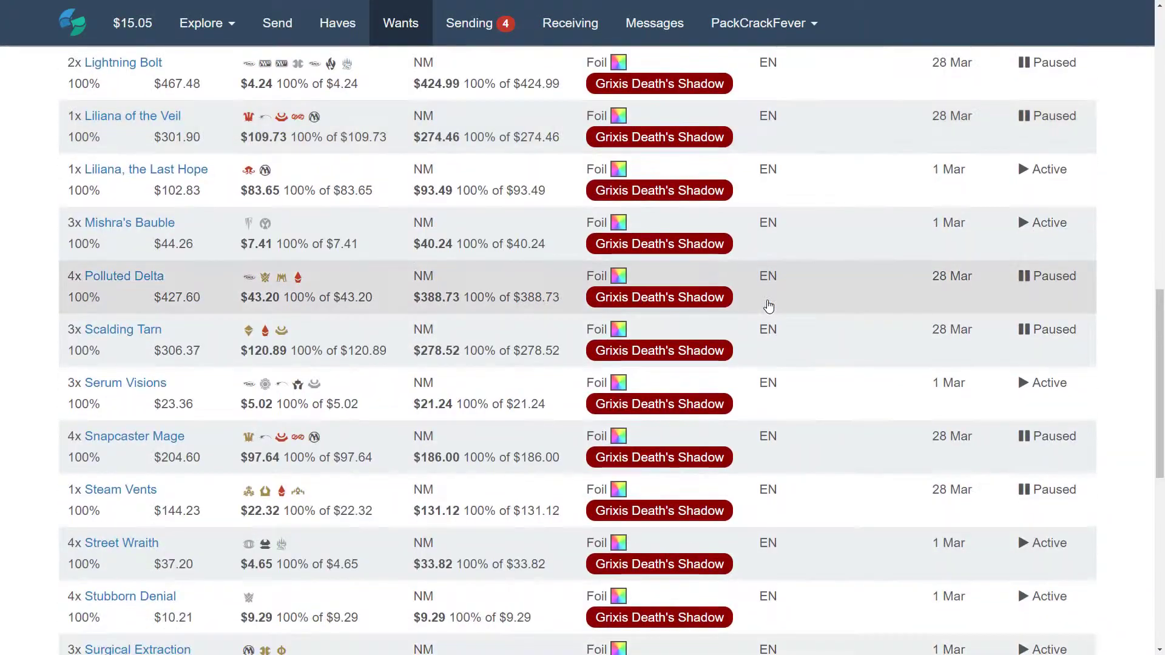
scroll(768, 307, up, 20)
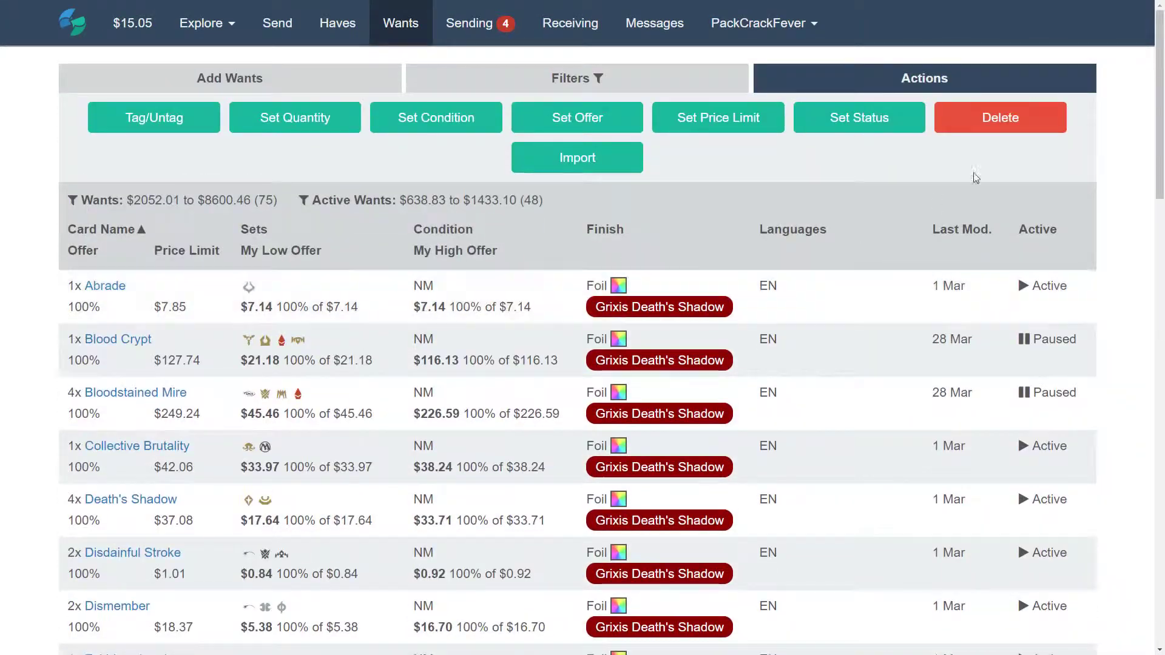
click(1031, 123)
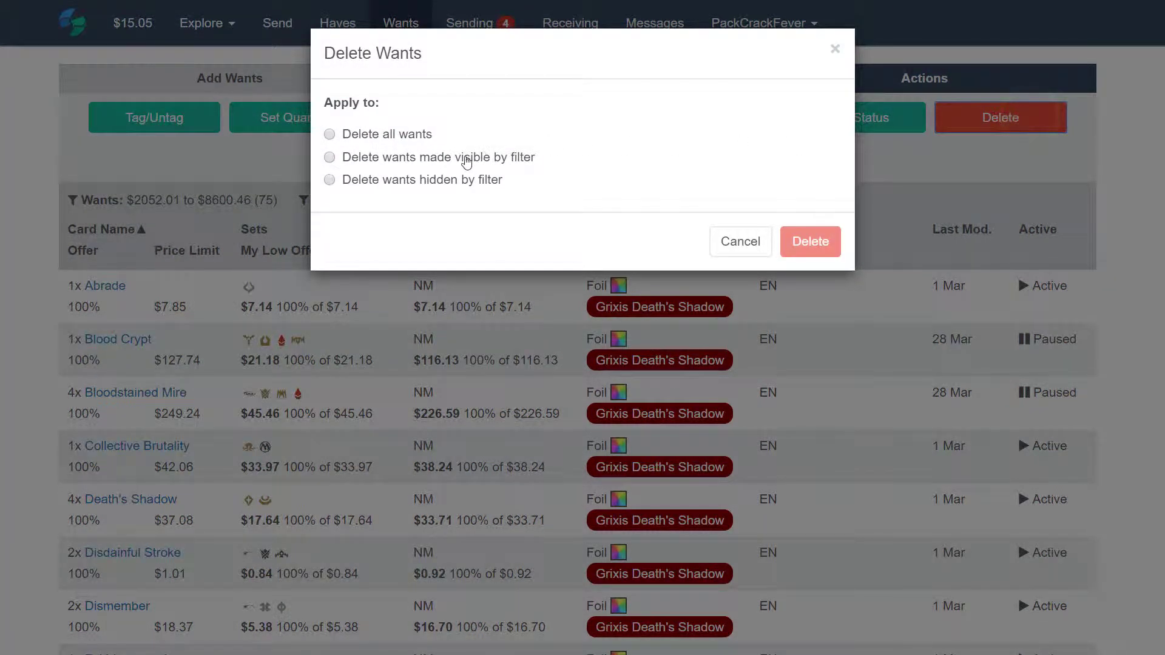
click(399, 163)
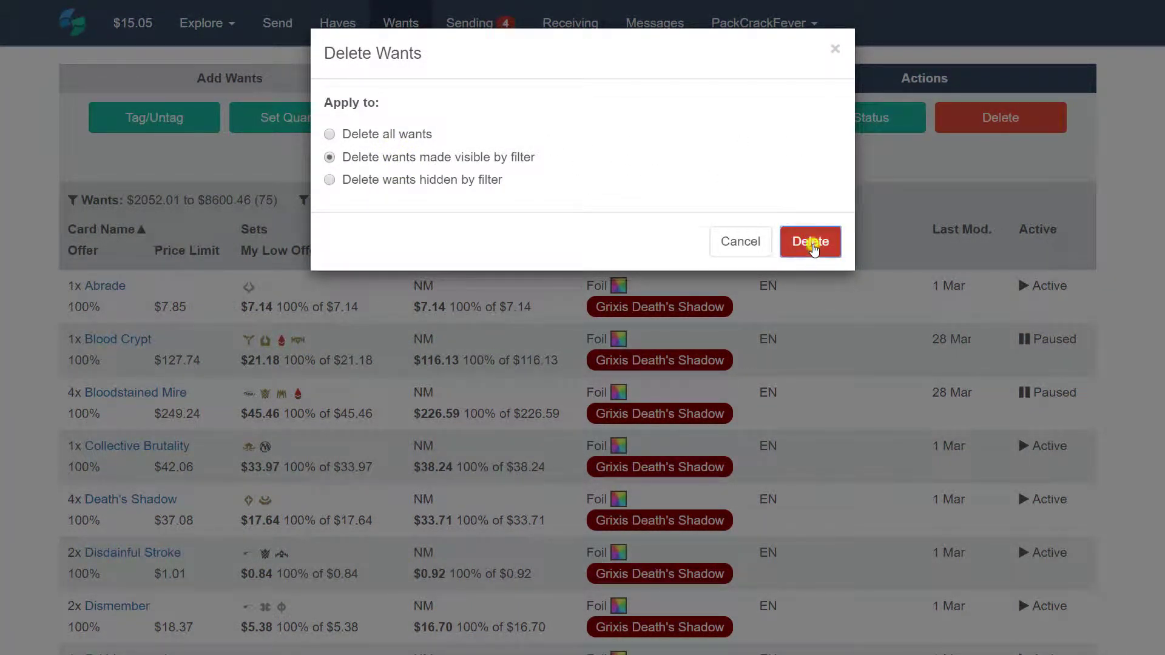
click(810, 241)
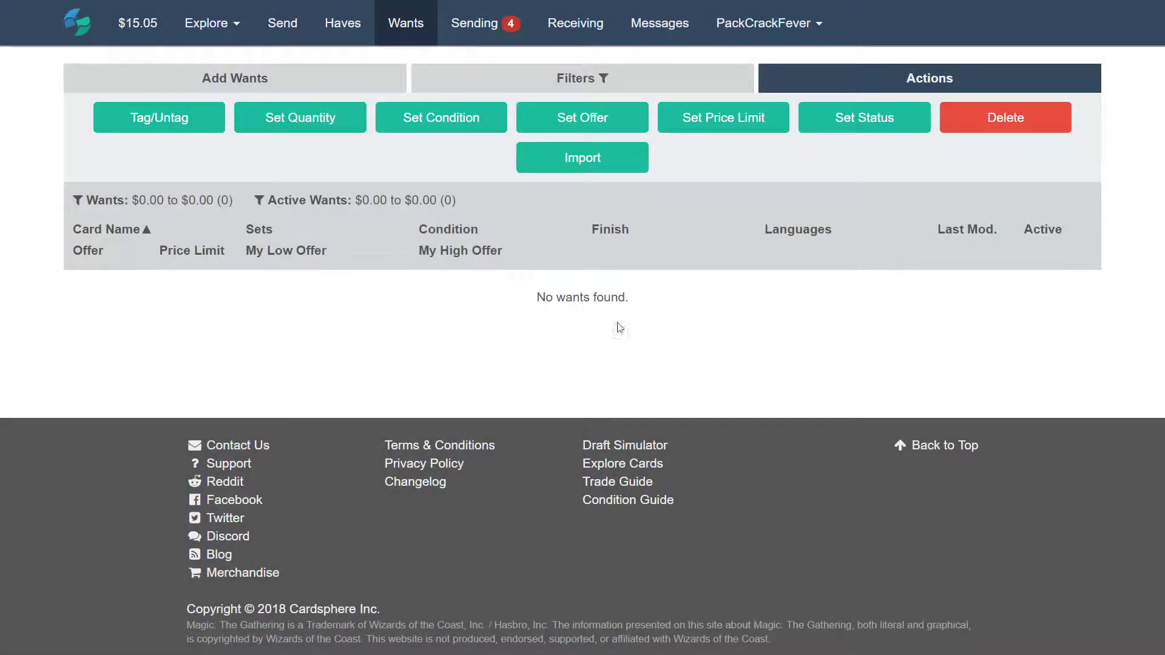
Reset the filters to bring back the whole wants list
click(631, 80)
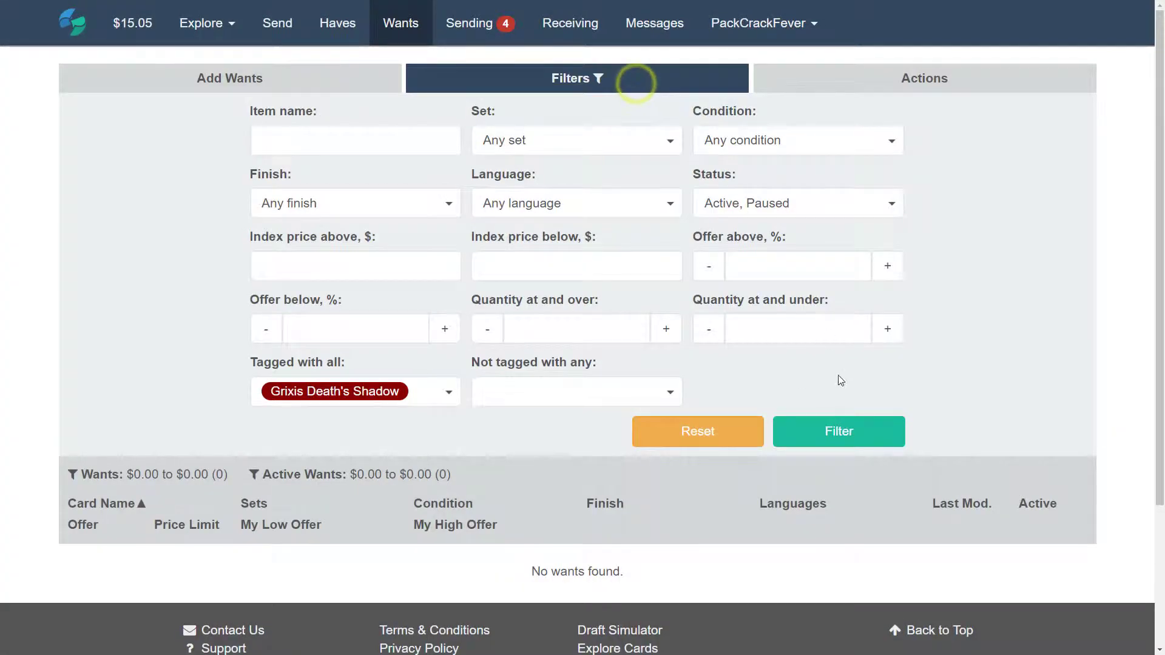
click(683, 432)
scroll(674, 388, down, 5)
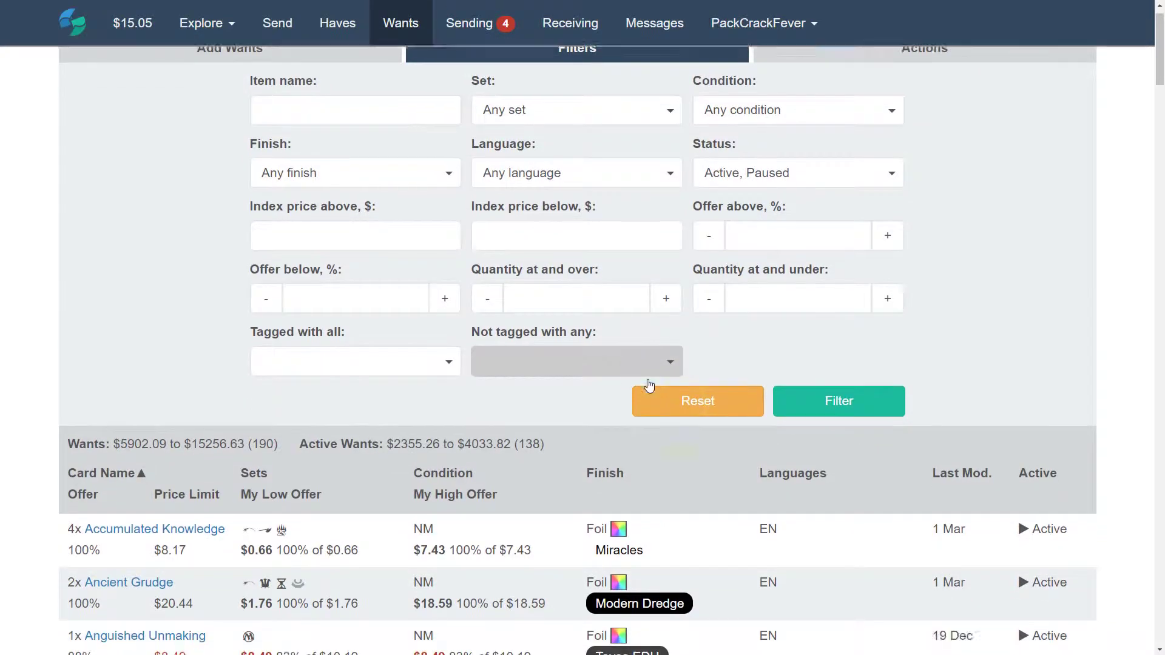
Examine the unfiltered wants list and the deck tags on its cards
scroll(648, 386, down, 14)
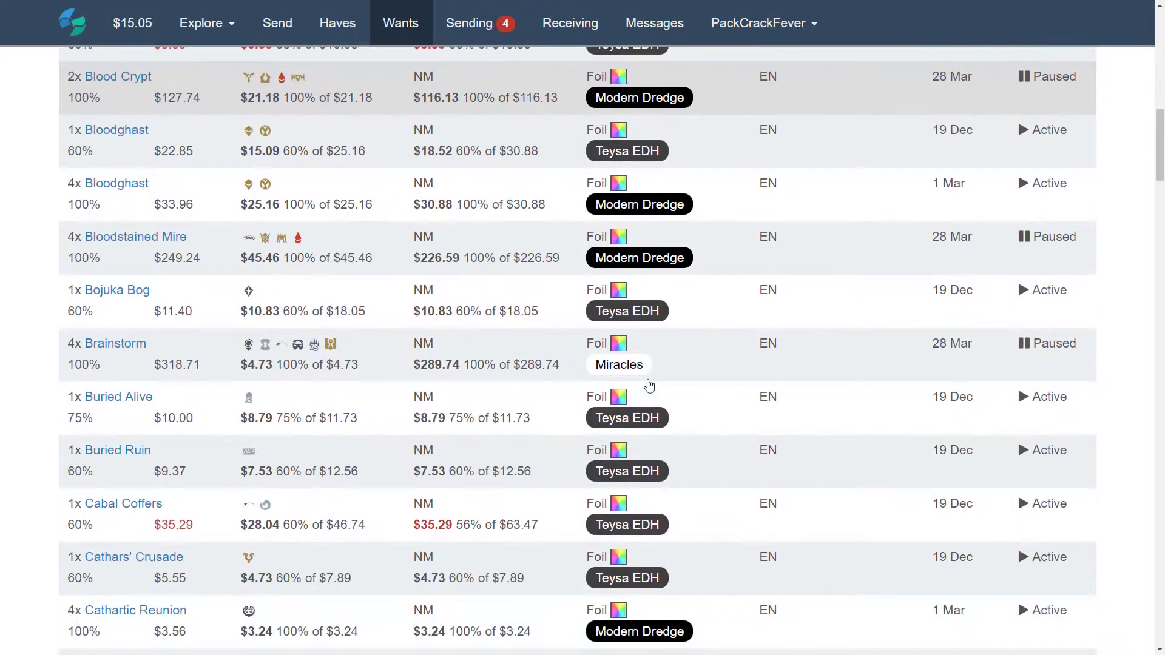
scroll(648, 385, down, 5)
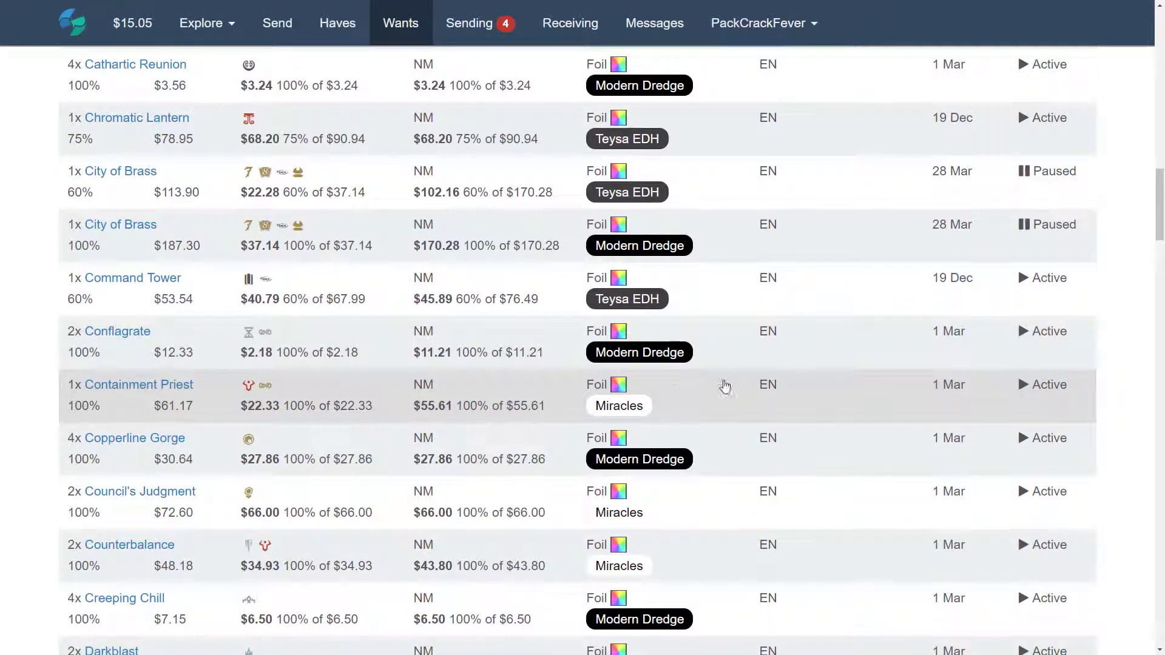
scroll(915, 387, up, 4)
scroll(913, 385, down, 3)
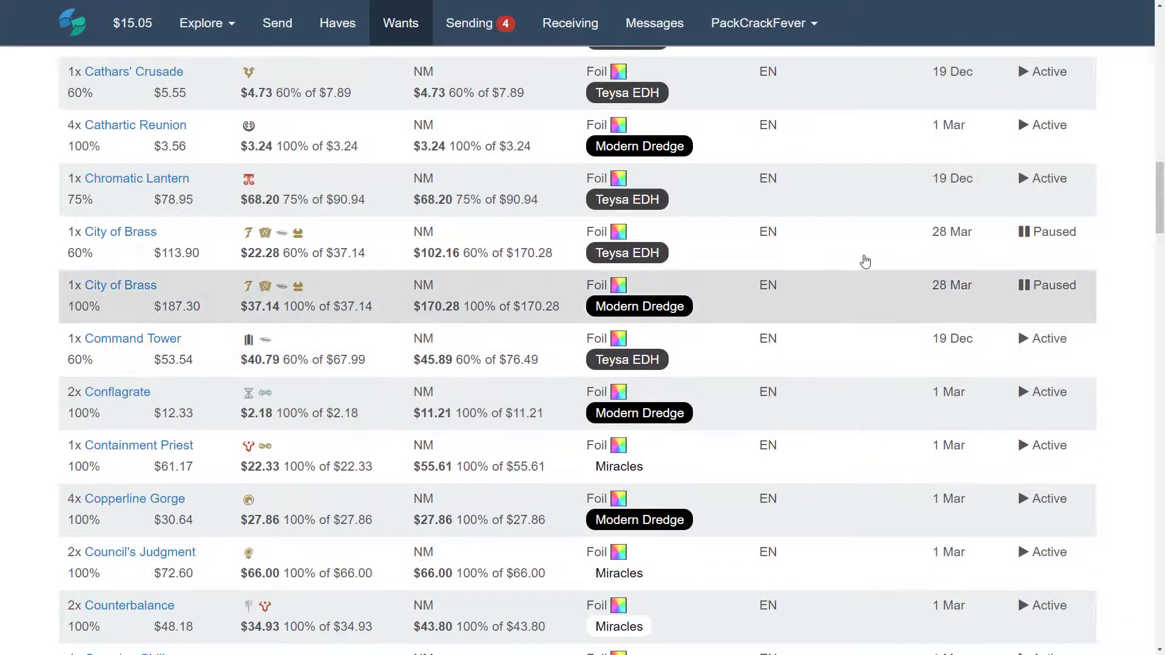
scroll(854, 249, down, 5)
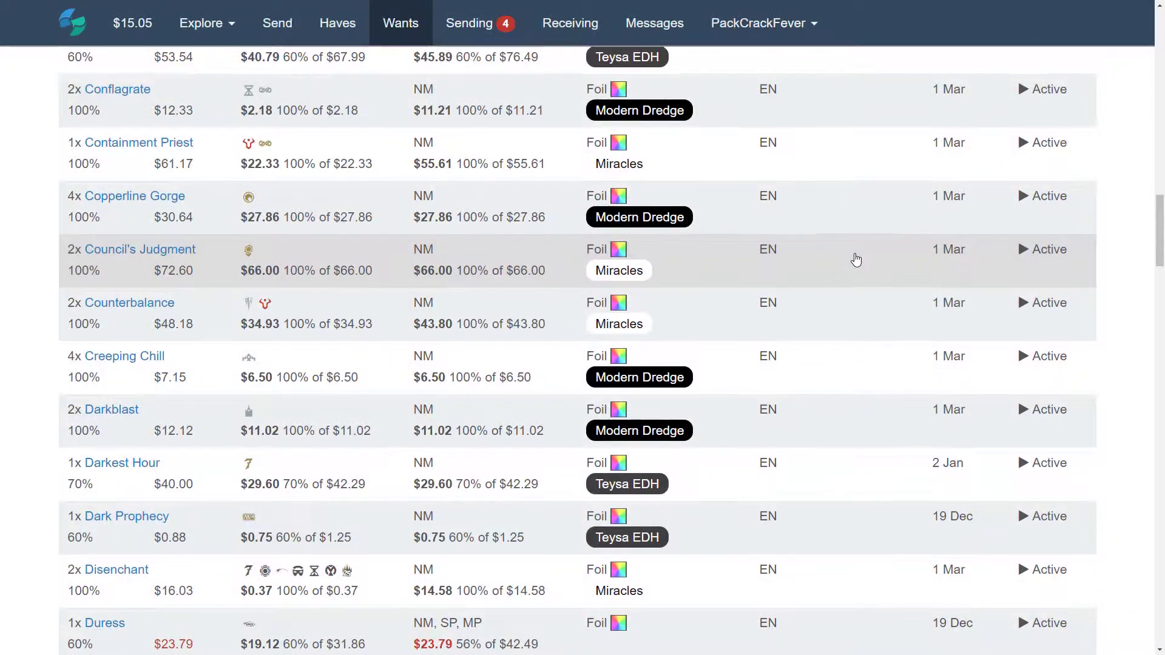
scroll(850, 261, up, 2)
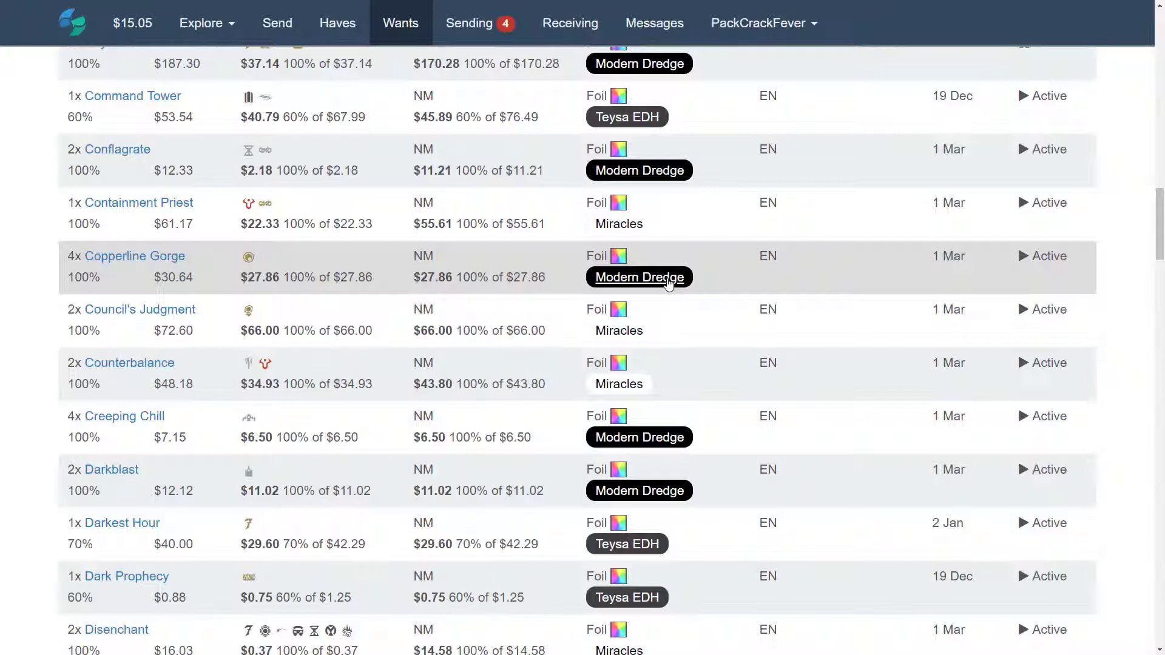
scroll(727, 298, up, 4)
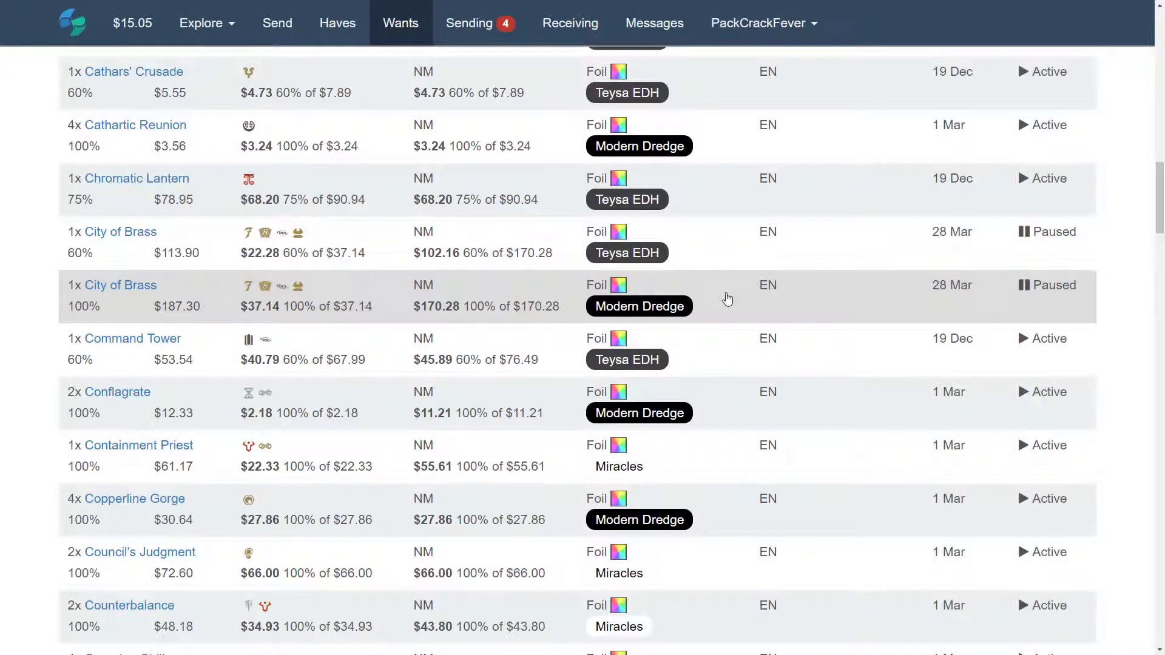
scroll(727, 298, up, 20)
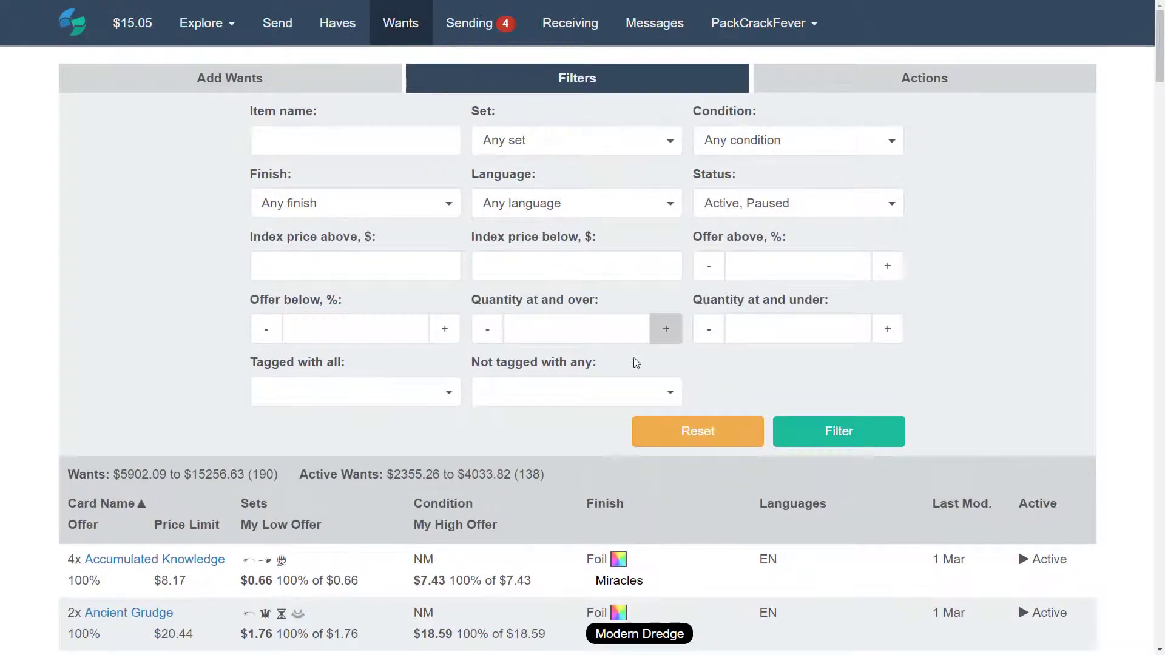
Filter the wants list to cards tagged with Modern Dredge and look over the matching cards
click(454, 392)
click(606, 392)
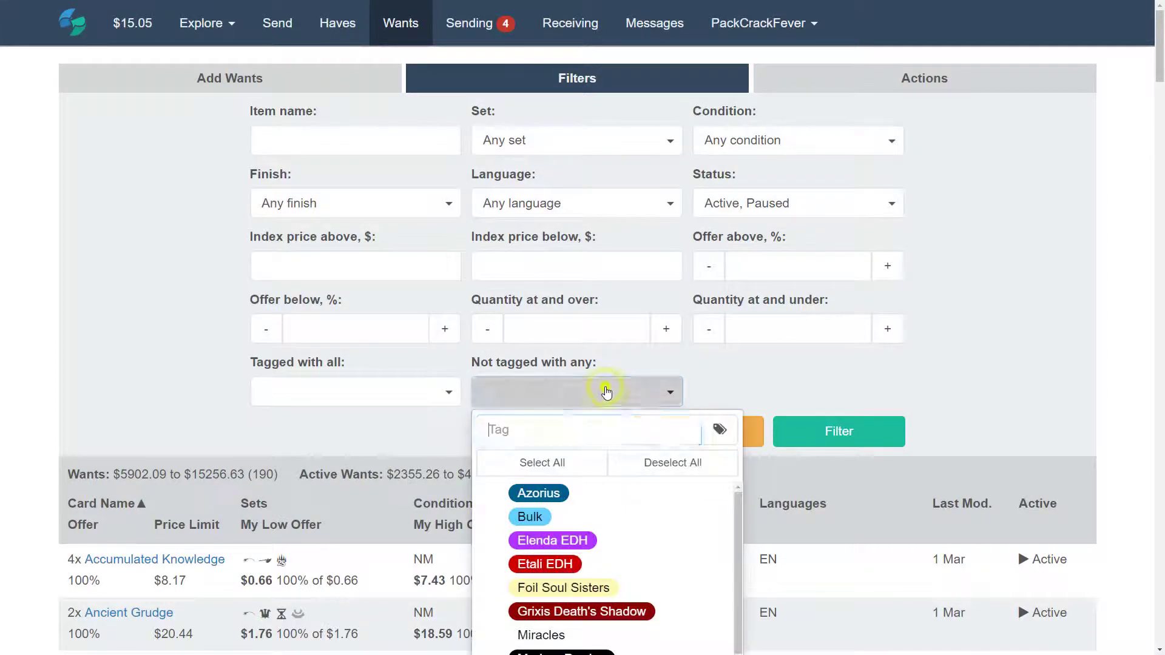
click(430, 397)
scroll(416, 425, down, 3)
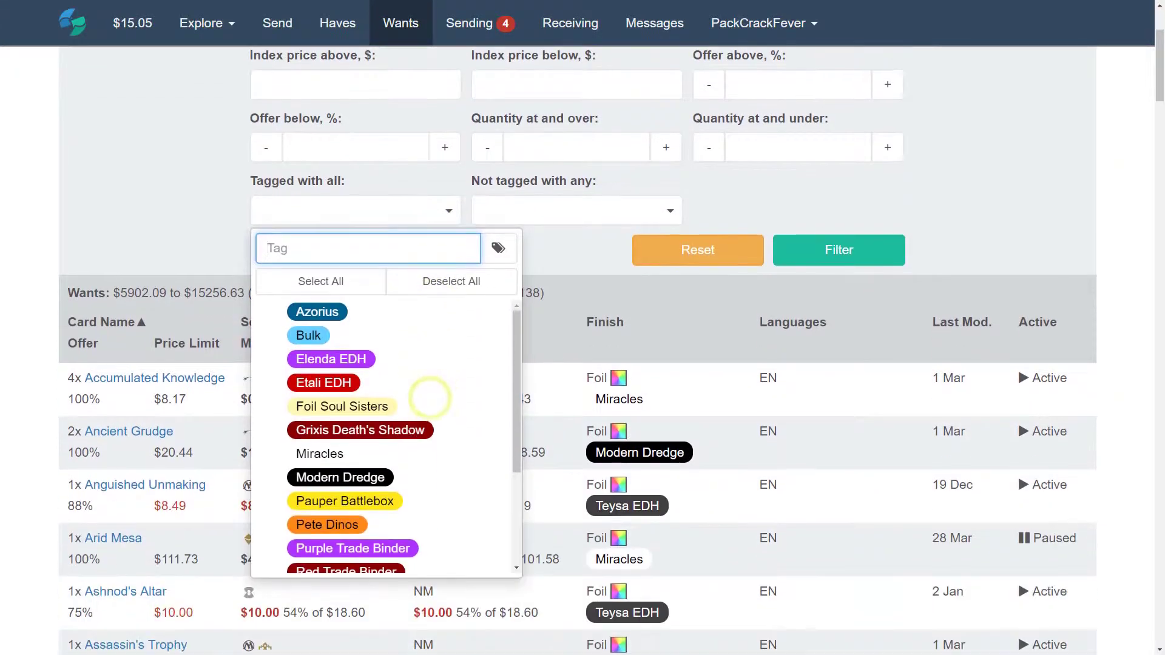
click(376, 476)
click(846, 256)
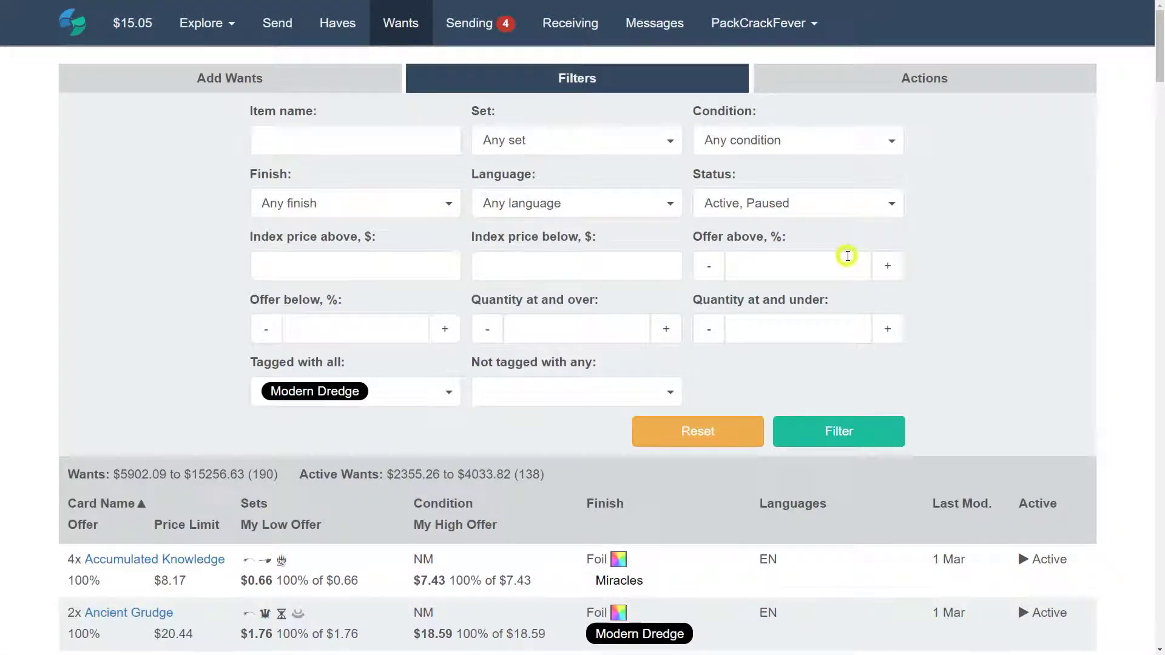
click(879, 428)
scroll(922, 404, down, 10)
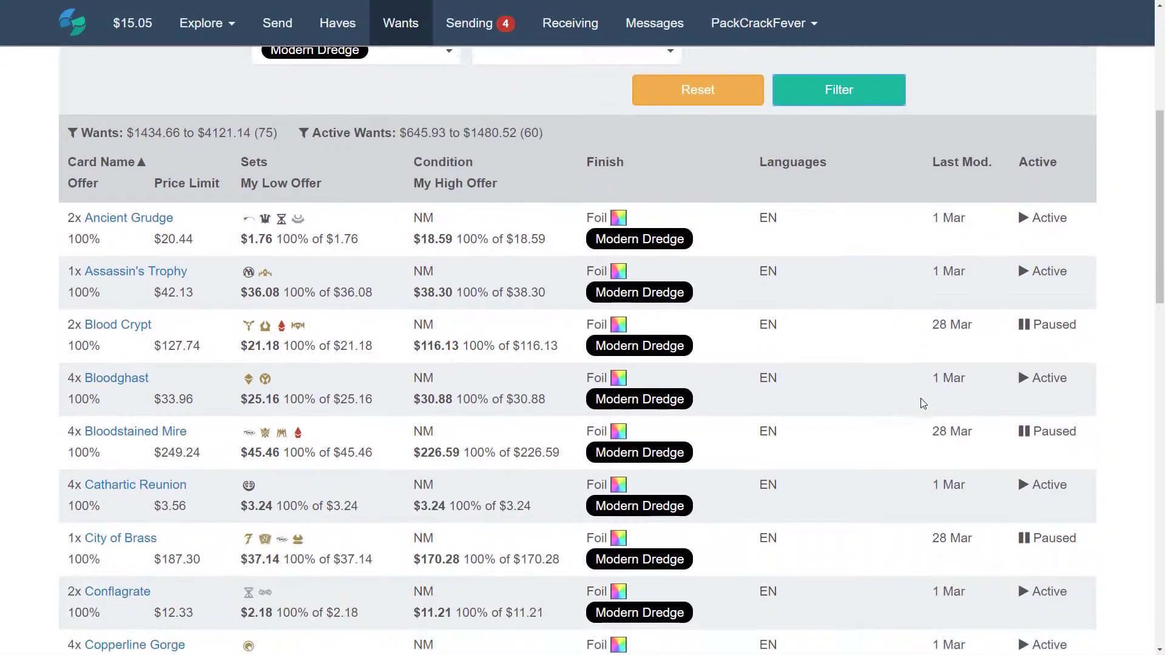
scroll(922, 404, up, 8)
scroll(922, 403, up, 3)
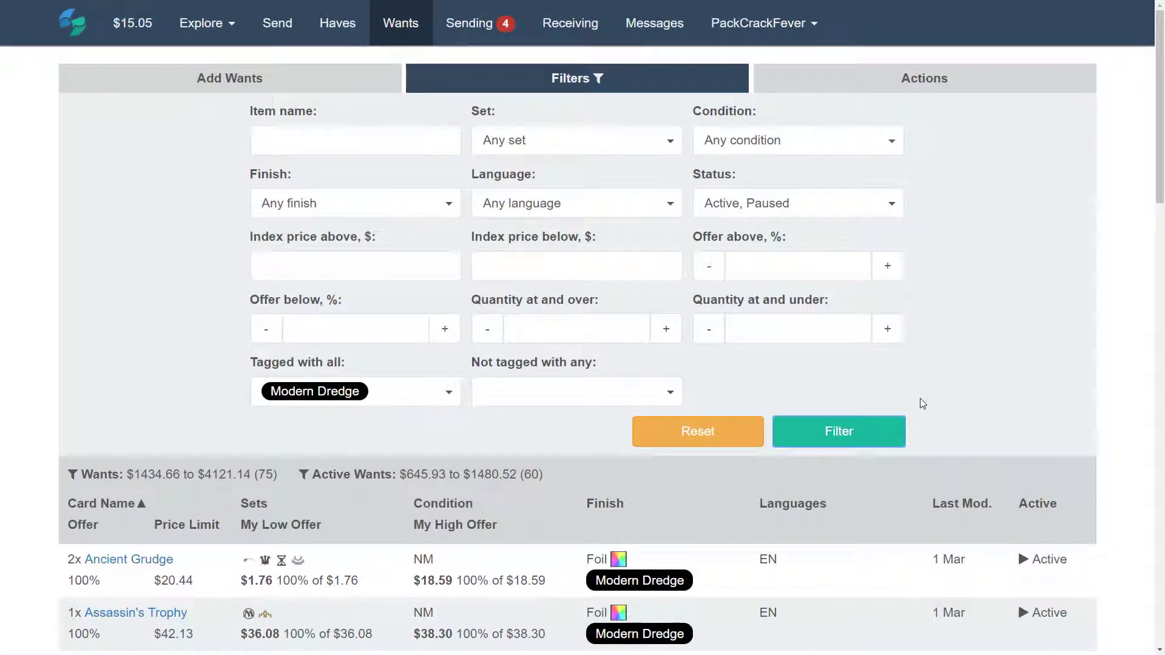
scroll(1046, 429, down, 5)
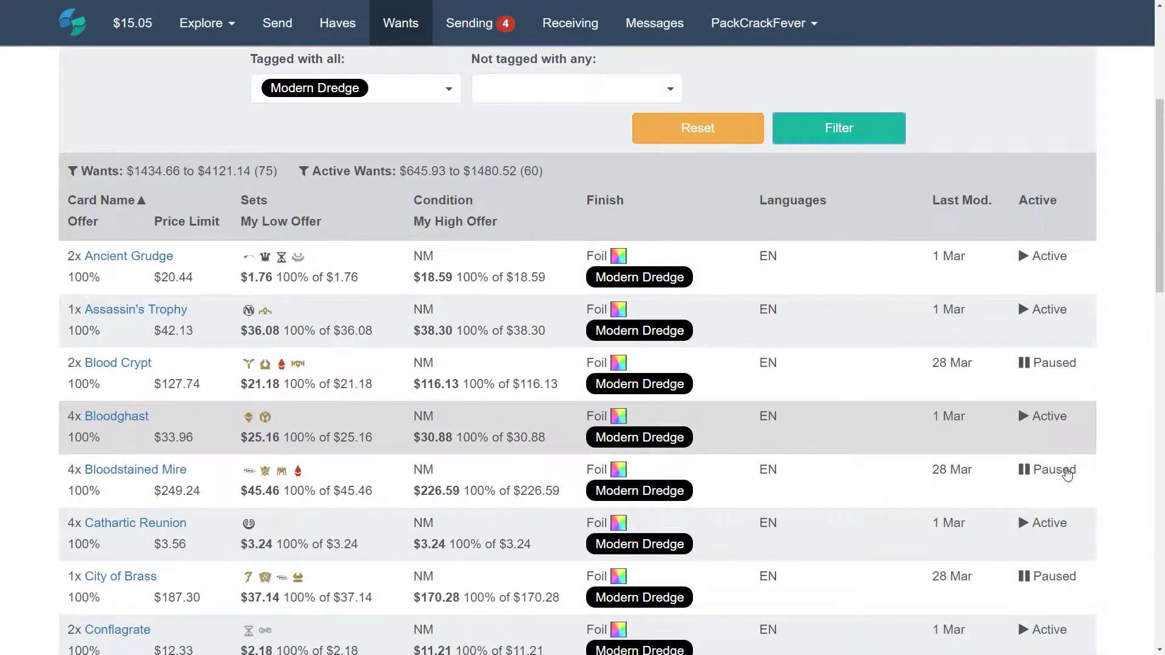
scroll(1063, 504, up, 5)
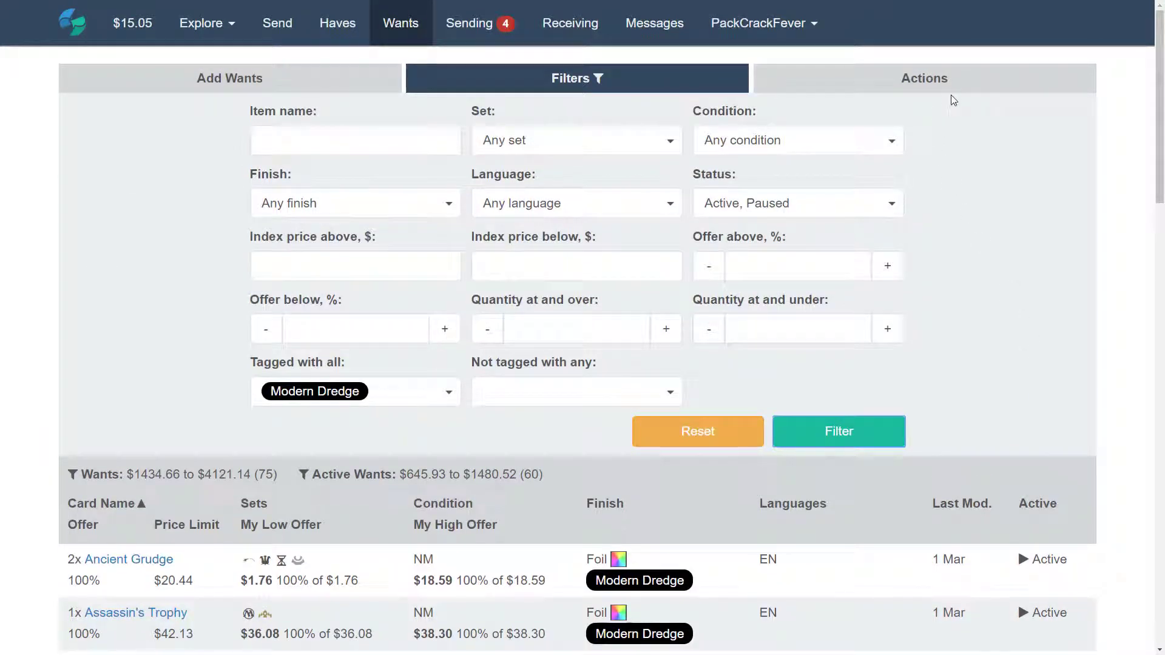
Set the status to Active on the wants made visible by the Modern Dredge filter and review their statuses
click(957, 85)
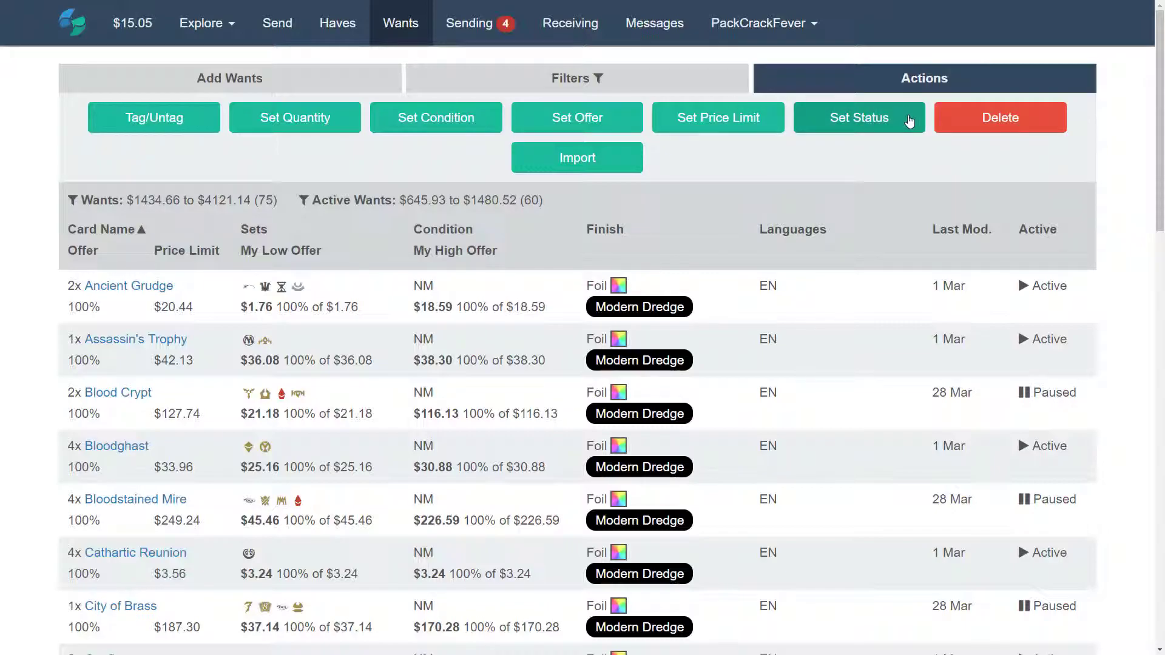
click(909, 117)
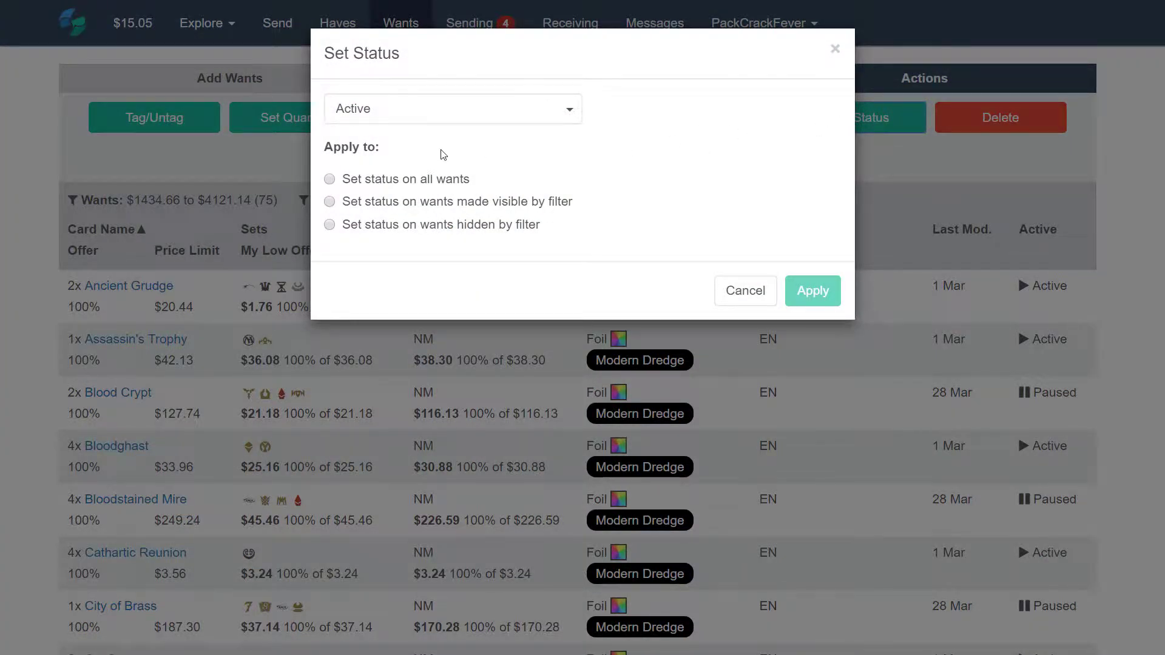
click(437, 202)
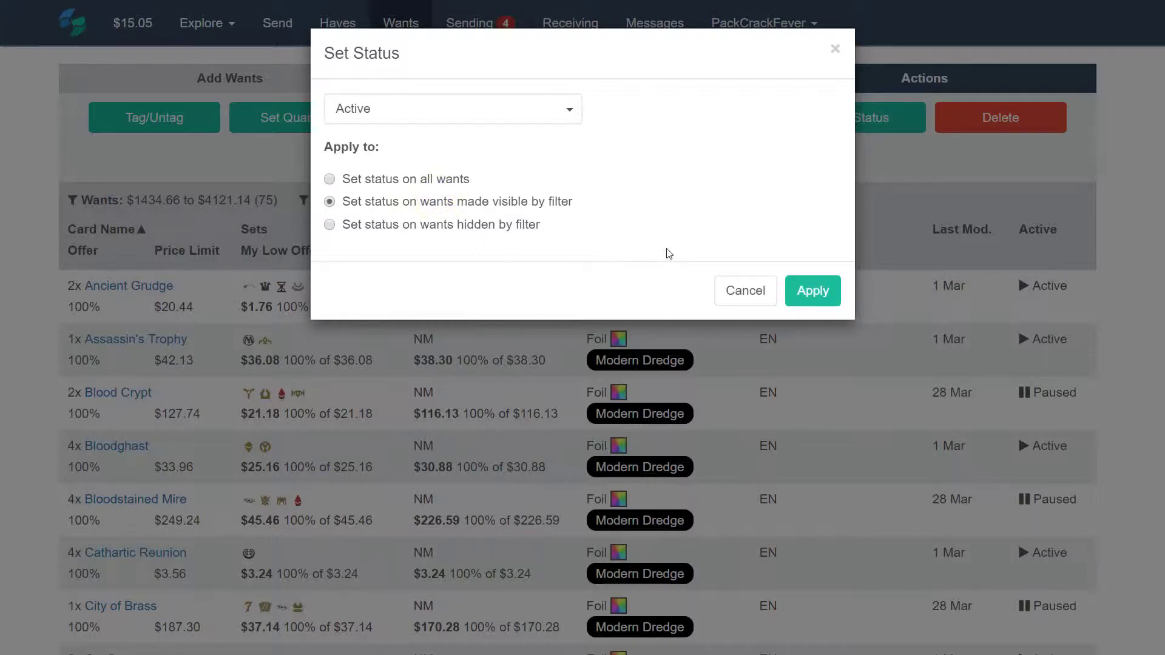
click(820, 301)
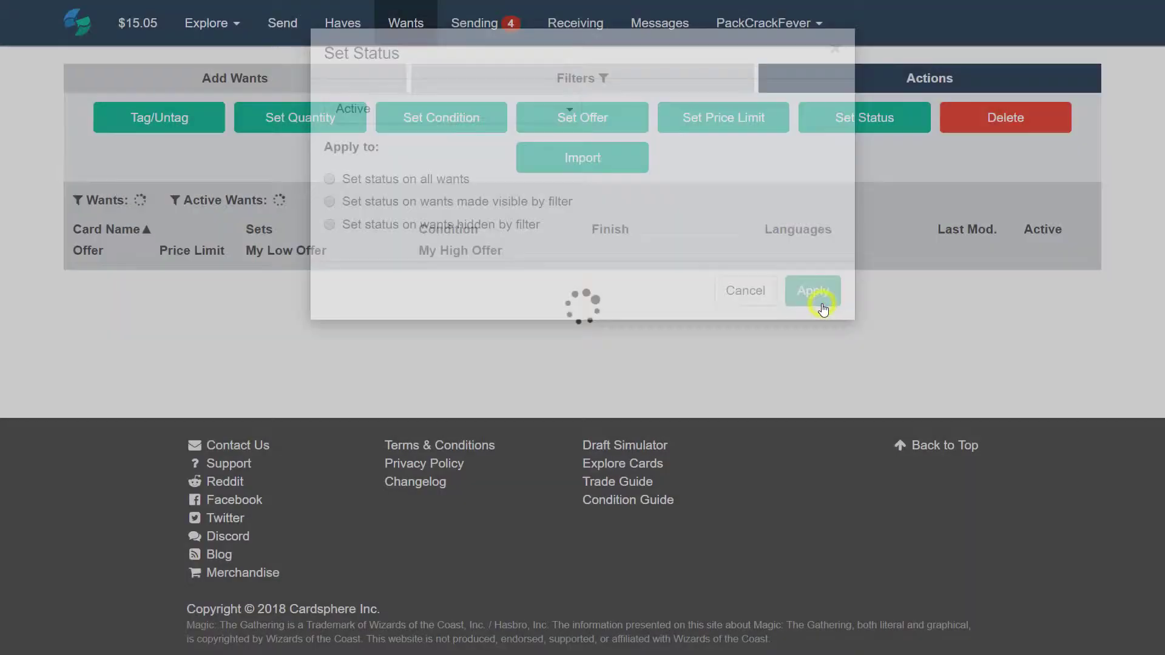
scroll(889, 327, down, 8)
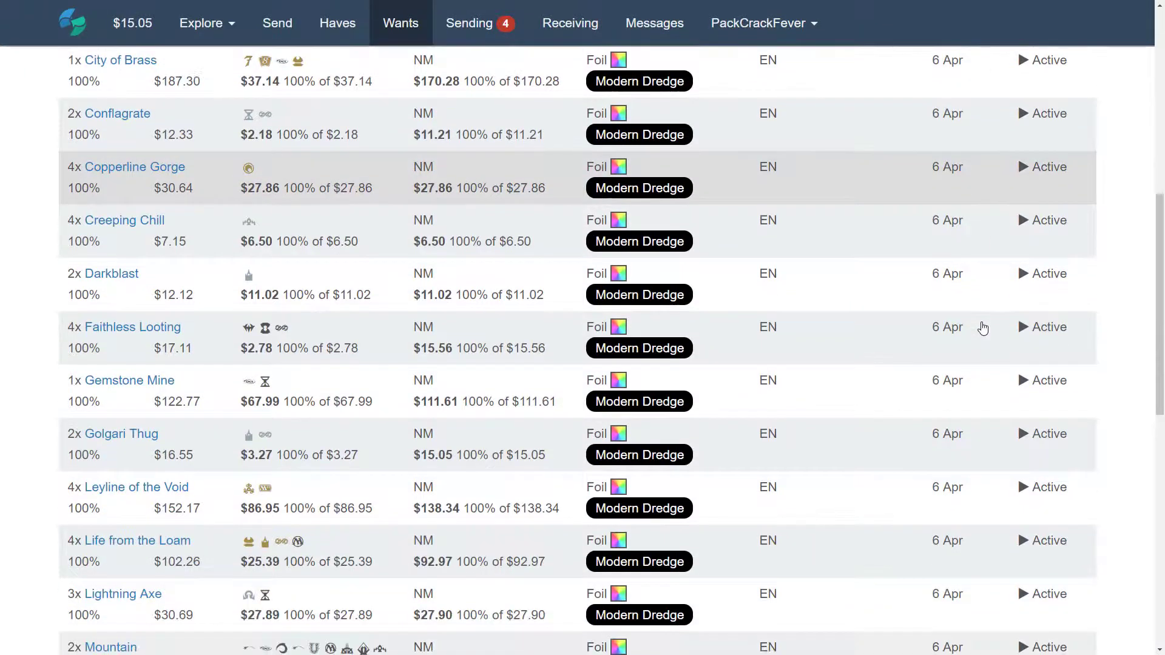
scroll(971, 328, up, 5)
scroll(983, 328, up, 3)
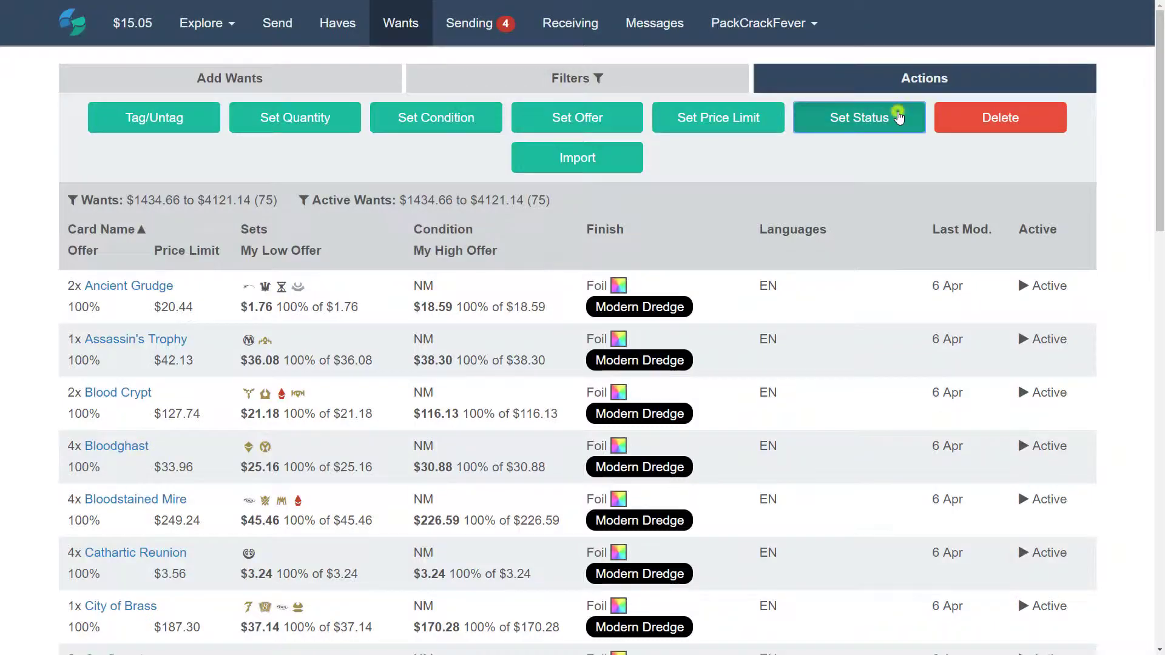
Set the status to Paused on all wants hidden by the Modern Dredge filter
click(895, 114)
click(523, 119)
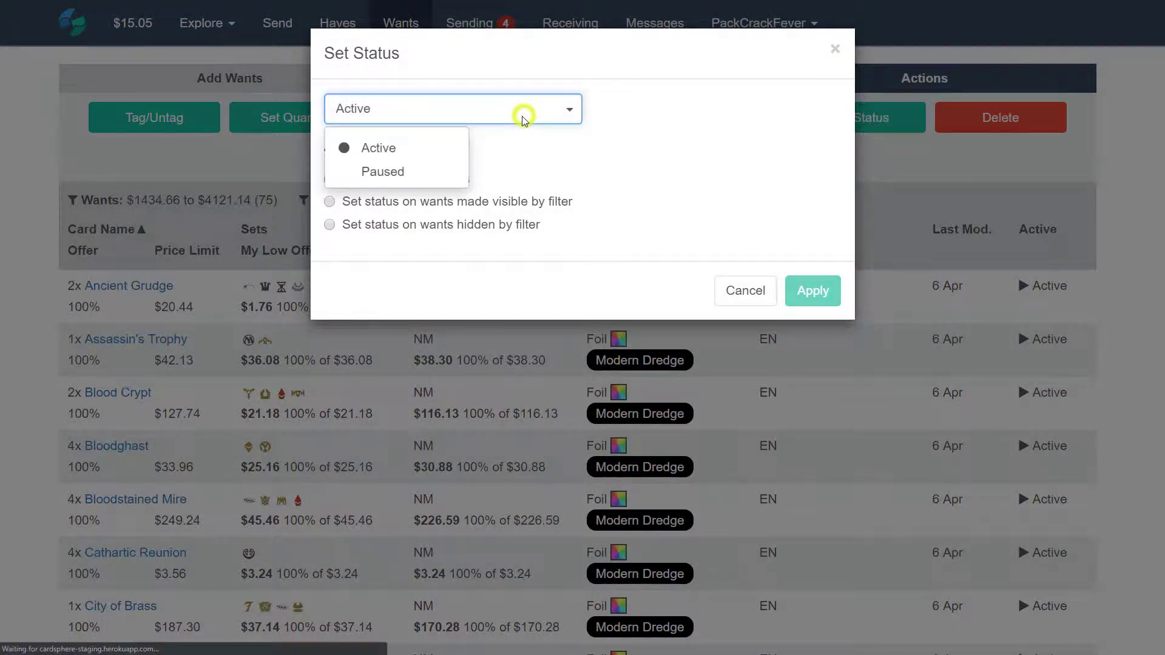
click(442, 171)
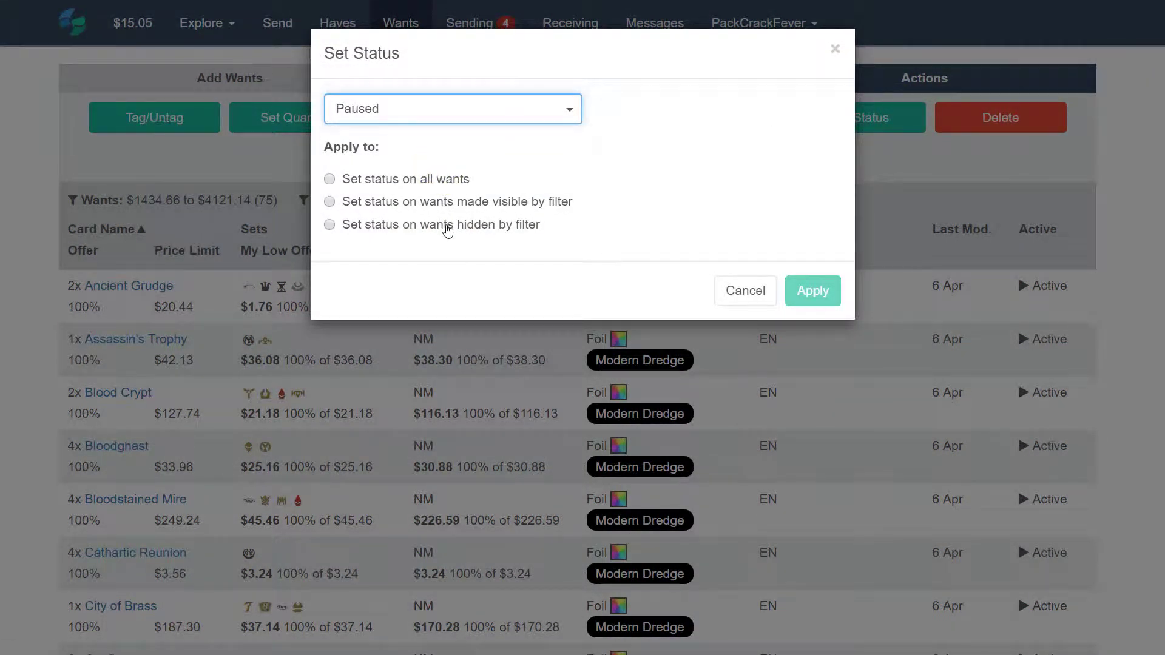
click(447, 228)
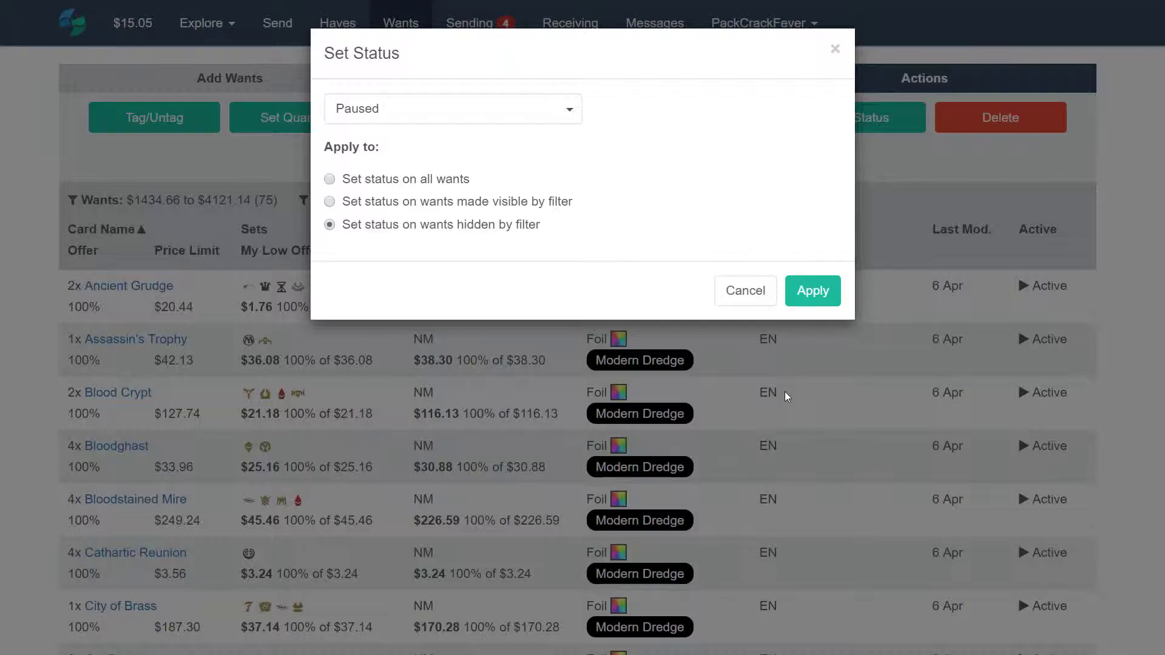
click(813, 298)
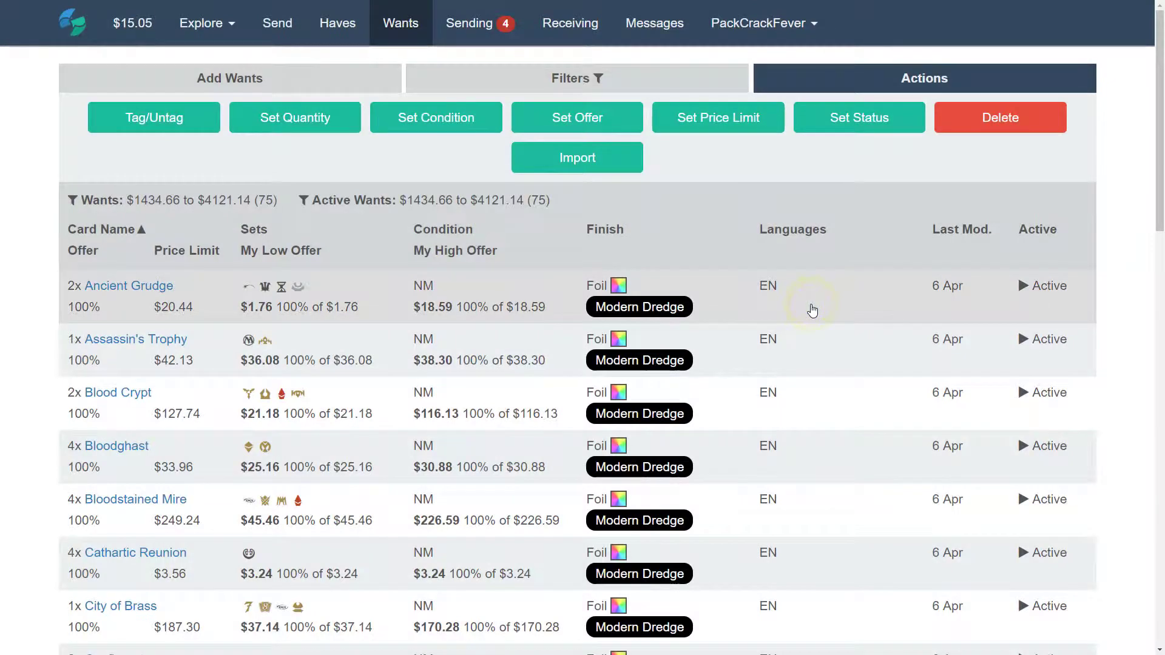
scroll(813, 311, down, 5)
scroll(813, 311, up, 5)
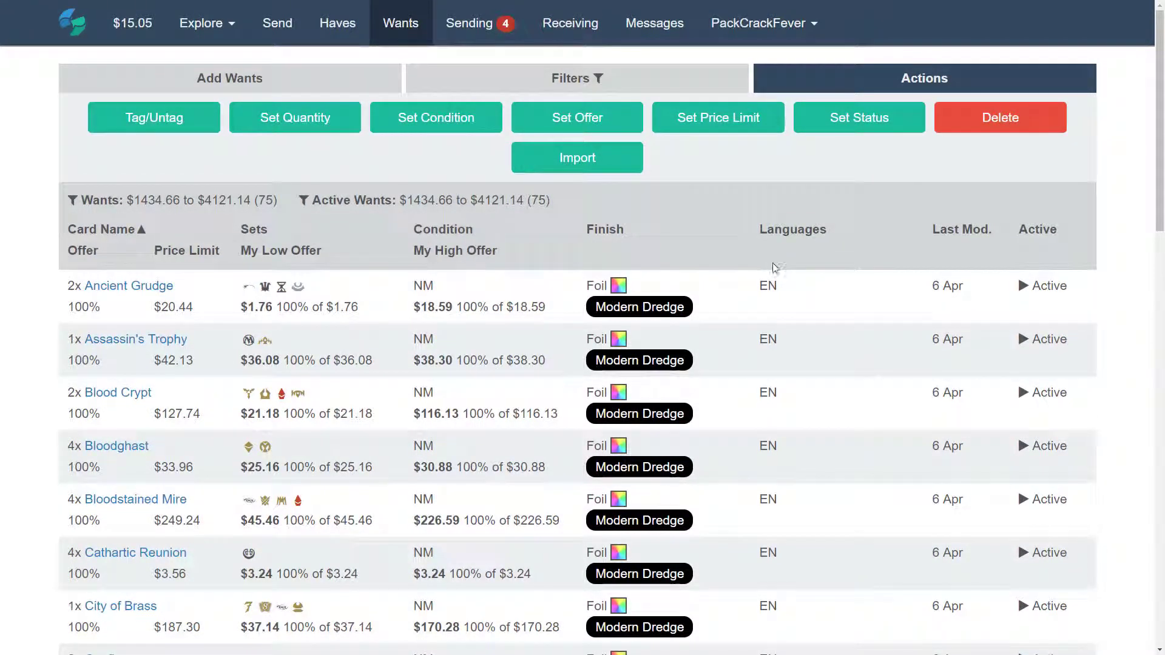
Reset the Modern Dredge filter to list all wants again
click(682, 88)
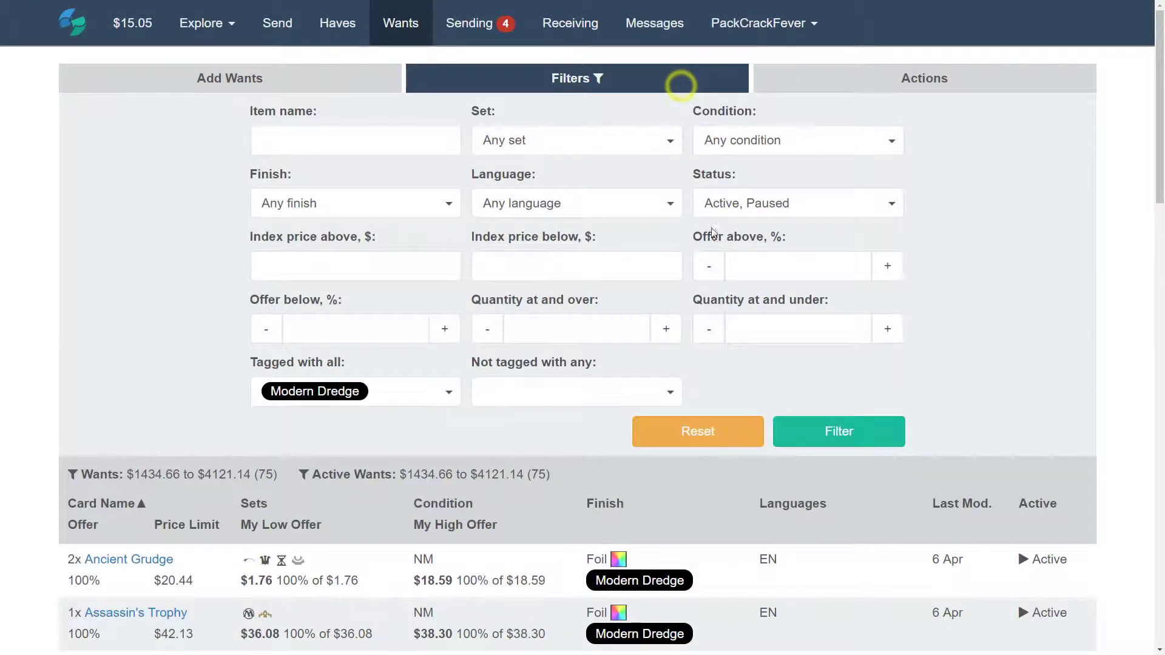
click(719, 429)
scroll(952, 339, down, 5)
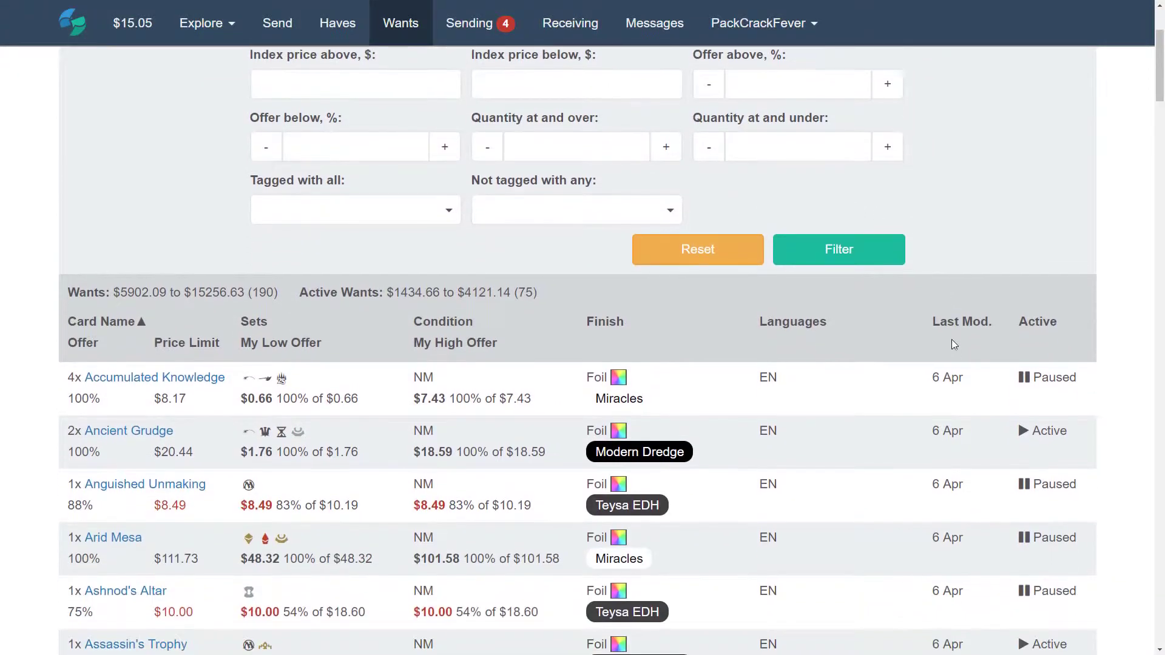
Examine the full wants list, comparing each card's deck tag with its Active or Paused status
scroll(952, 343, down, 1)
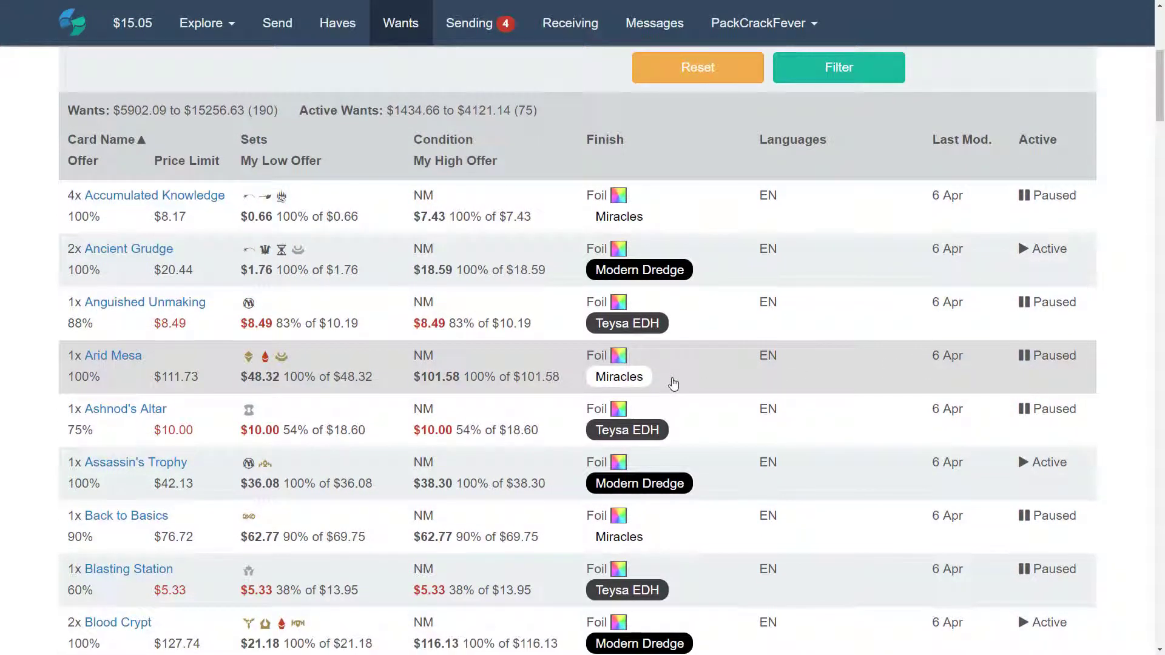
scroll(1019, 382, down, 1)
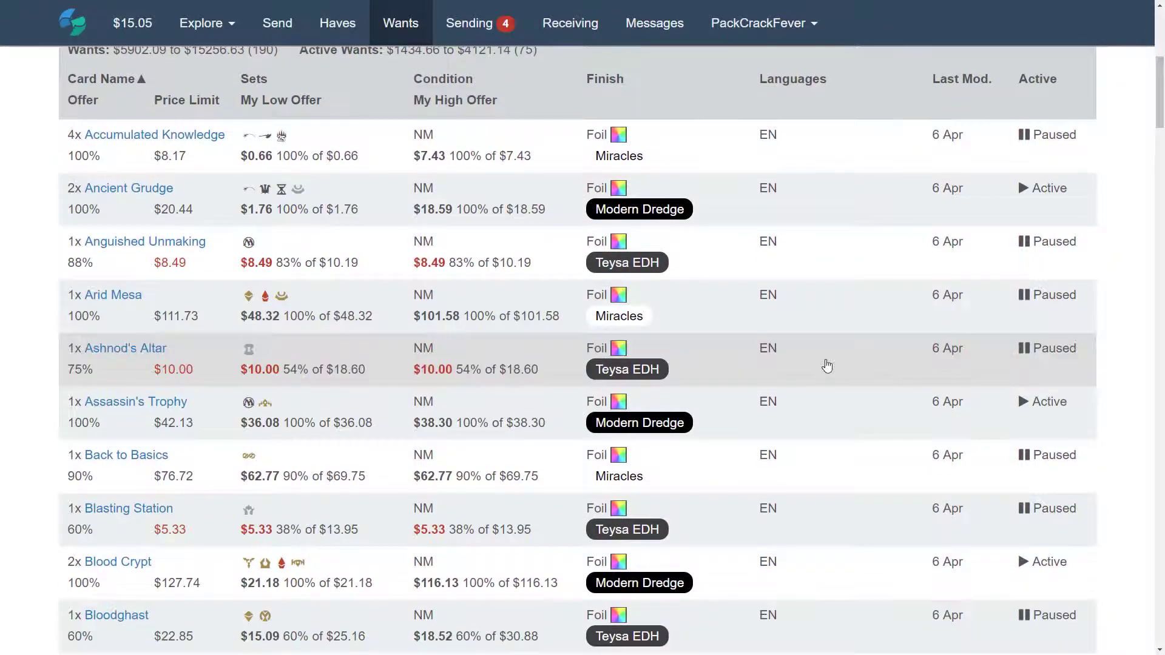
scroll(702, 247, down, 1)
scroll(886, 307, down, 11)
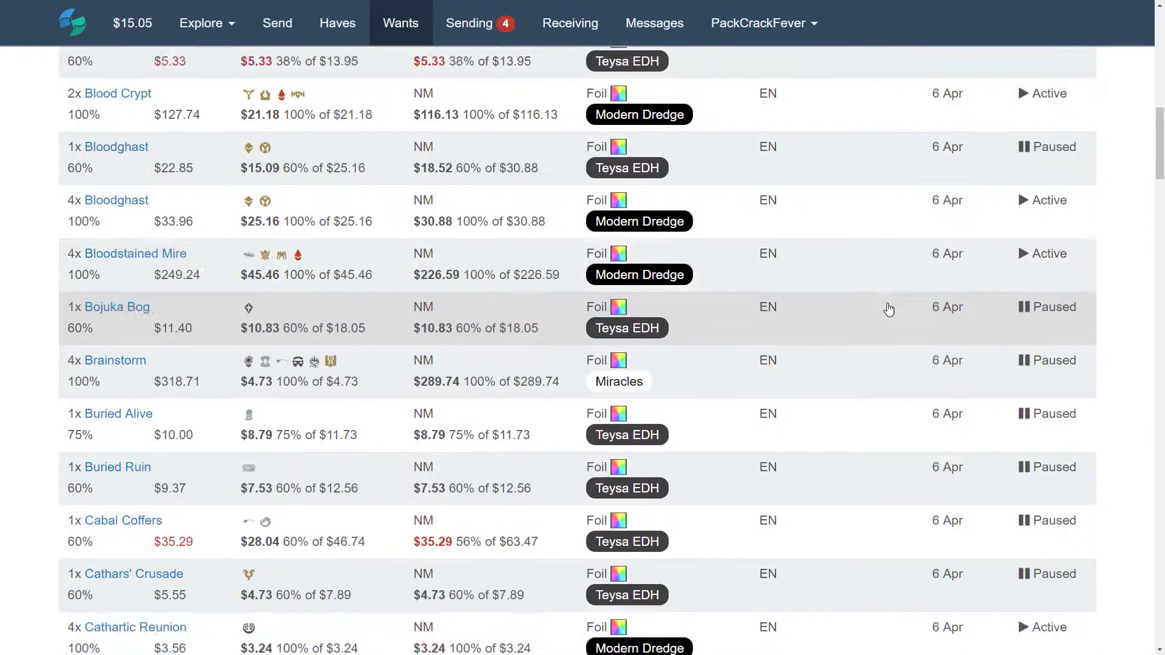
scroll(888, 310, down, 20)
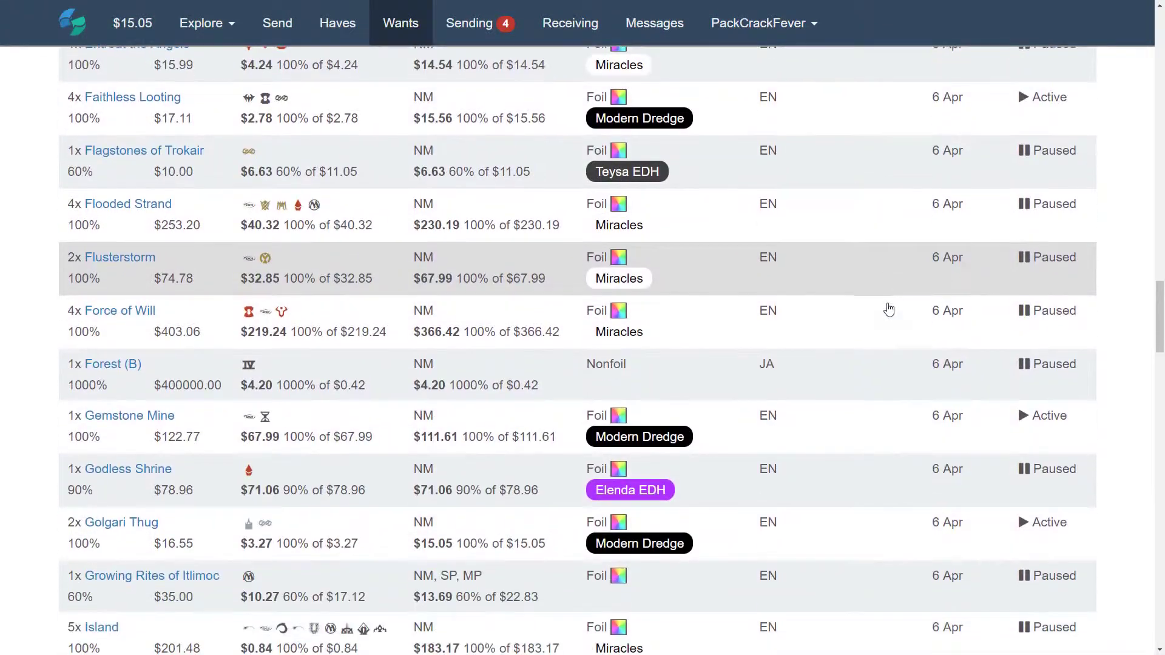
scroll(1092, 493, down, 6)
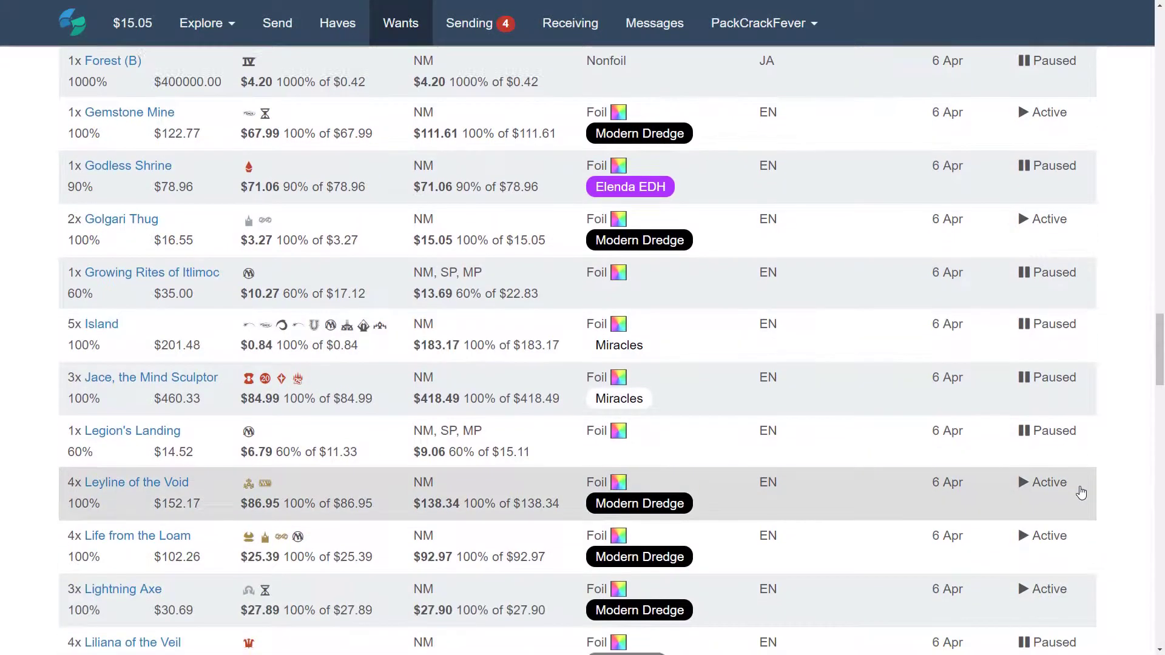
scroll(1008, 433, down, 2)
scroll(972, 429, down, 1)
scroll(973, 429, up, 15)
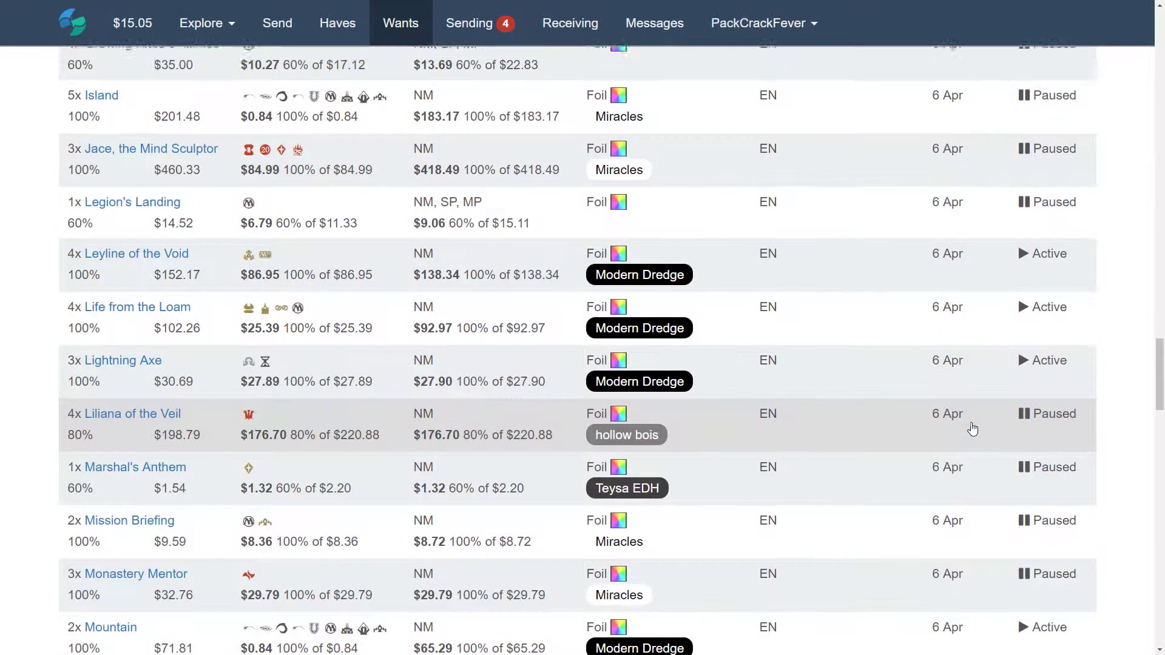
scroll(972, 429, up, 15)
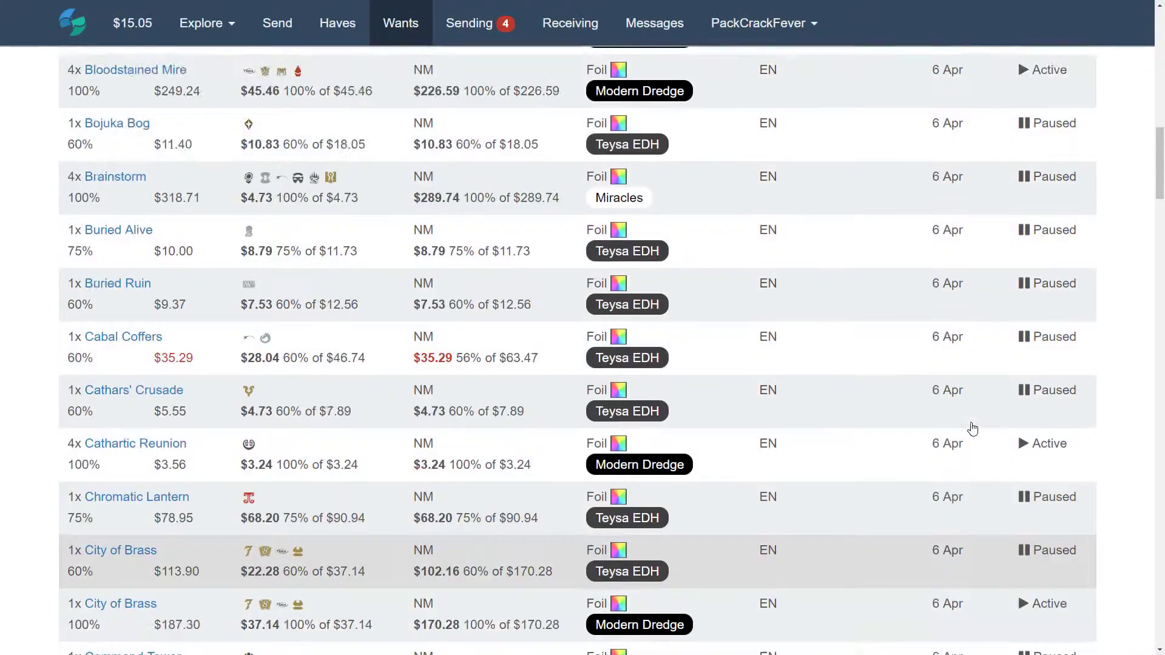
scroll(972, 429, up, 10)
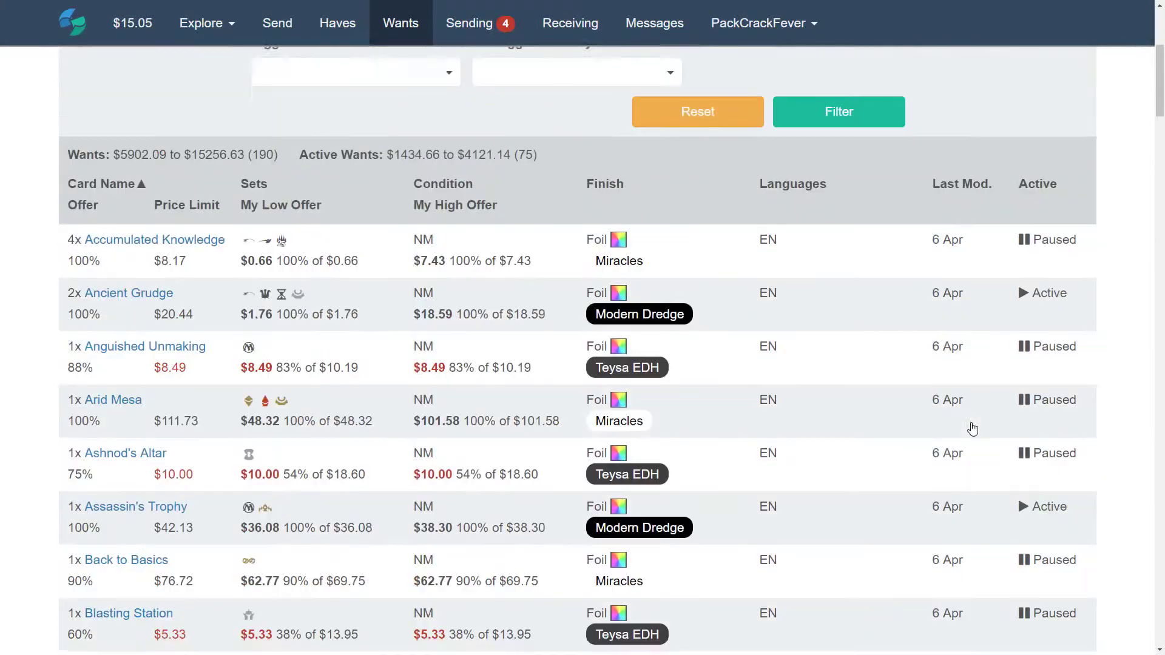
scroll(972, 429, up, 3)
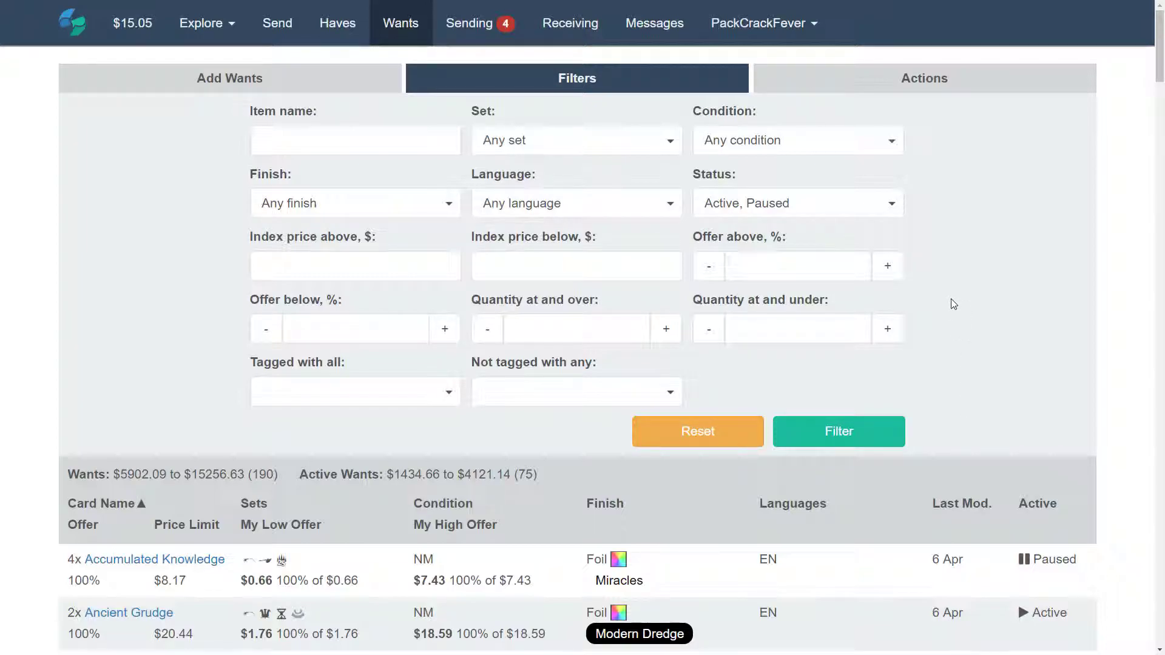
click(945, 82)
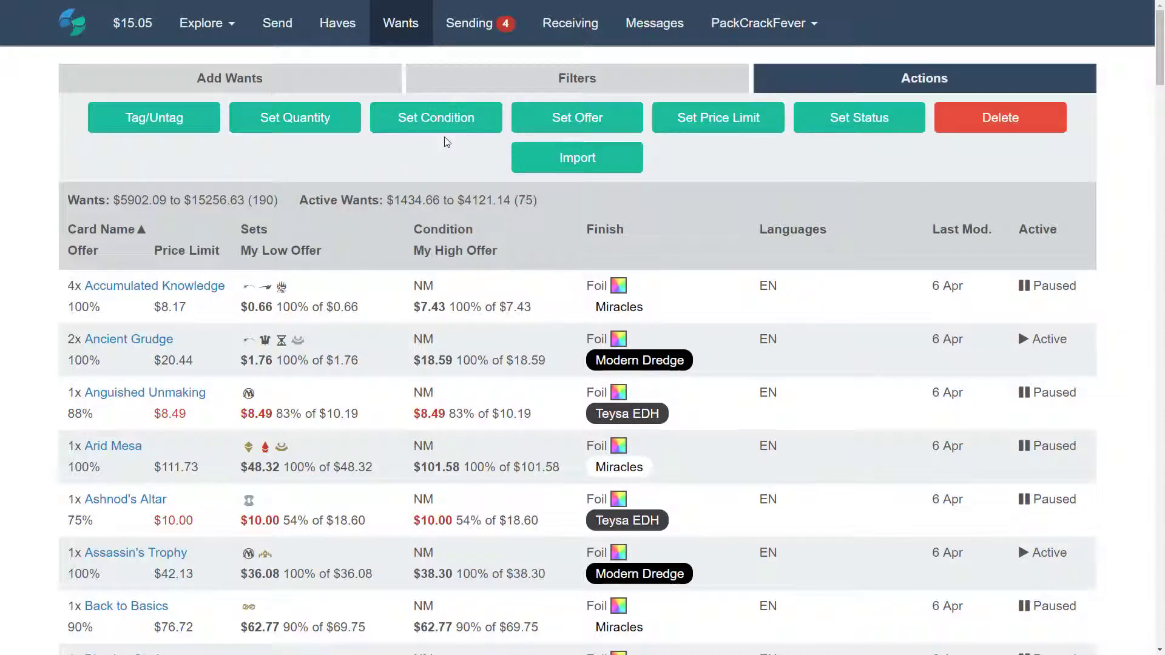
click(727, 129)
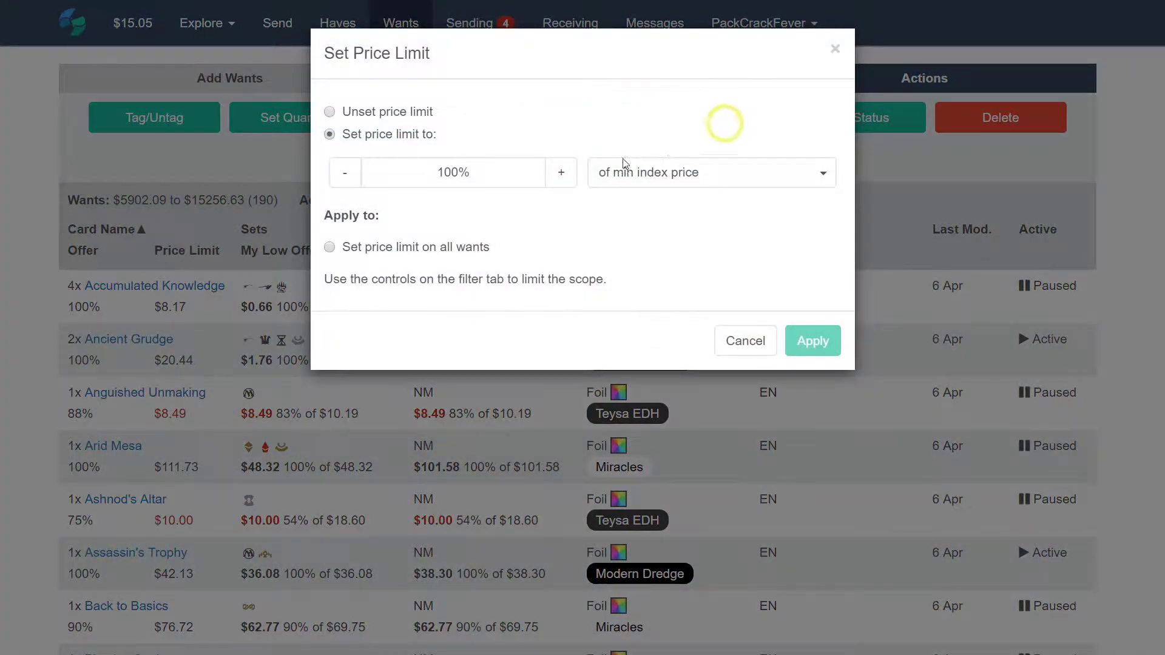
click(755, 340)
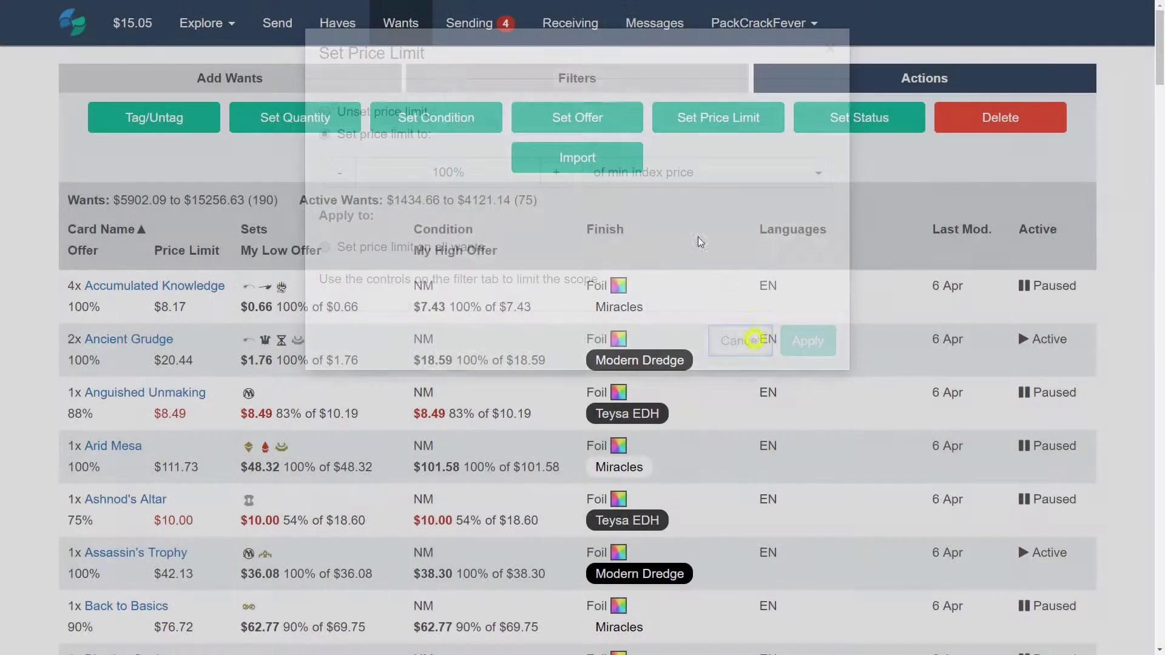
click(440, 130)
click(431, 113)
click(432, 211)
click(446, 258)
click(471, 281)
click(479, 236)
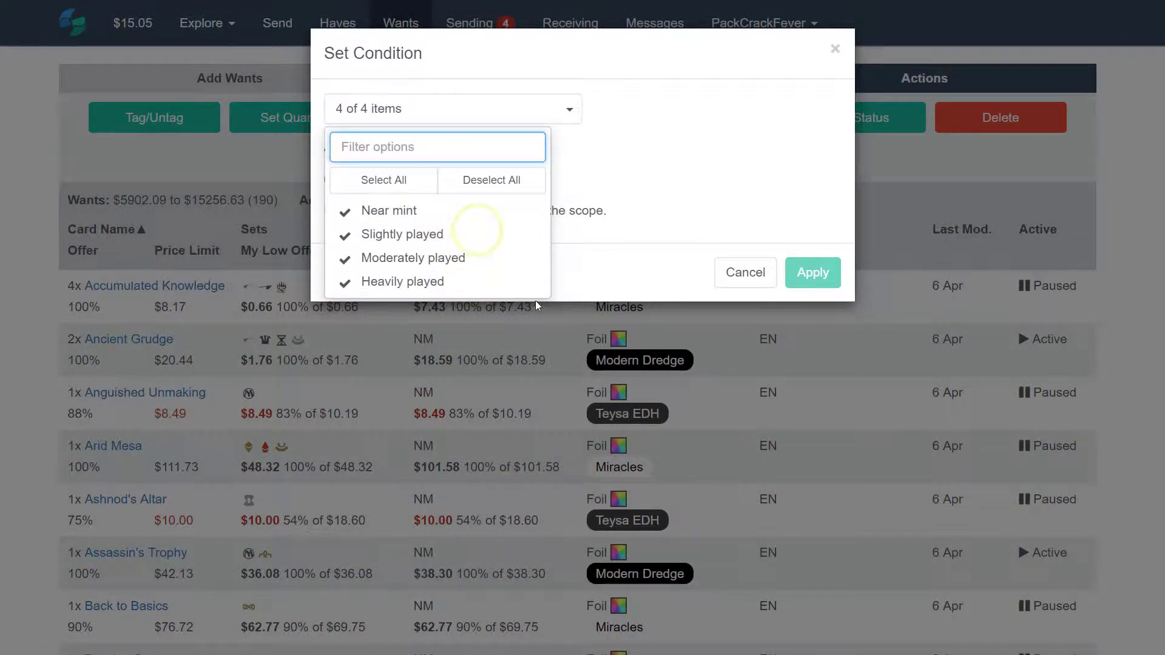
click(616, 274)
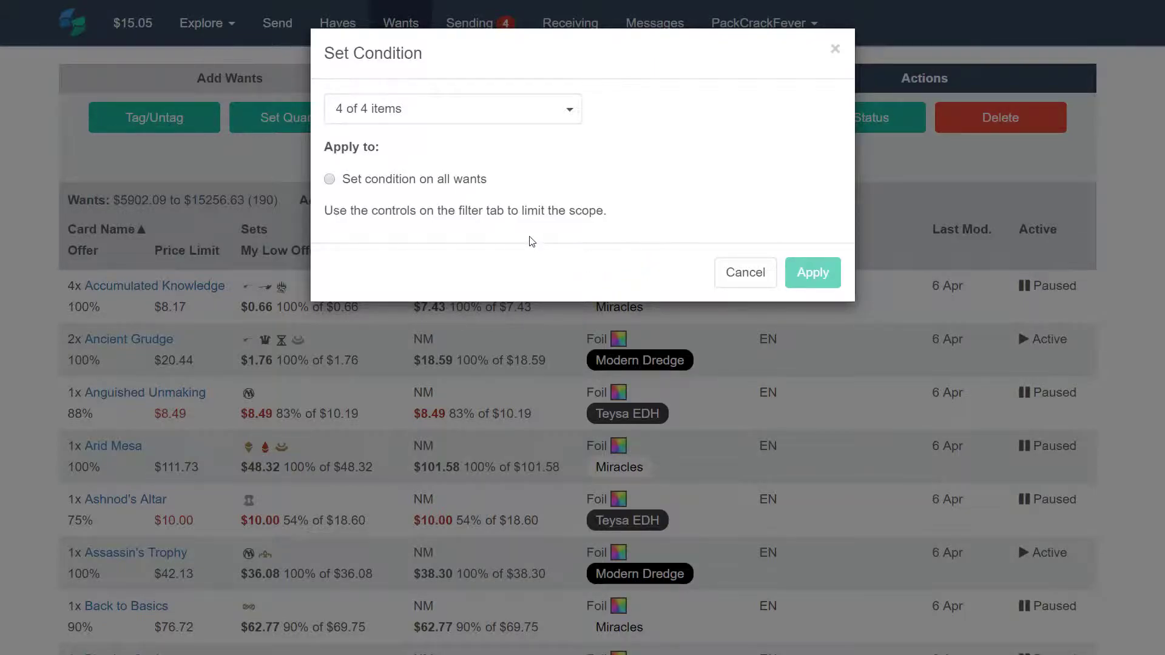
click(723, 271)
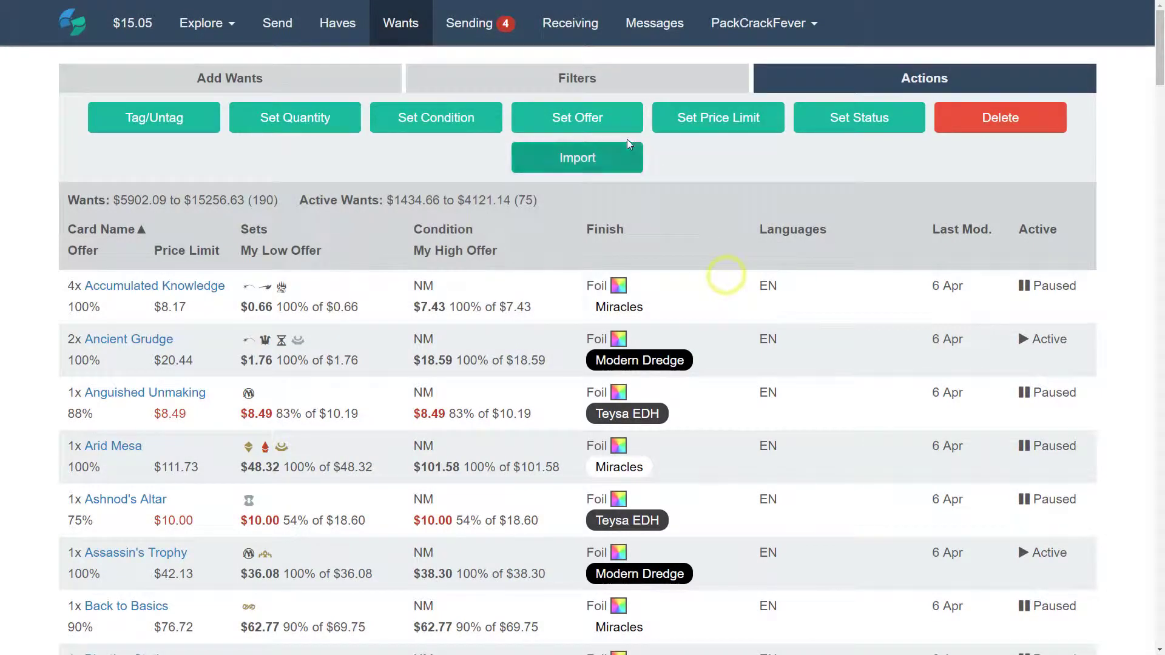
Filter the wants list by the Modern Dredge tag
click(644, 81)
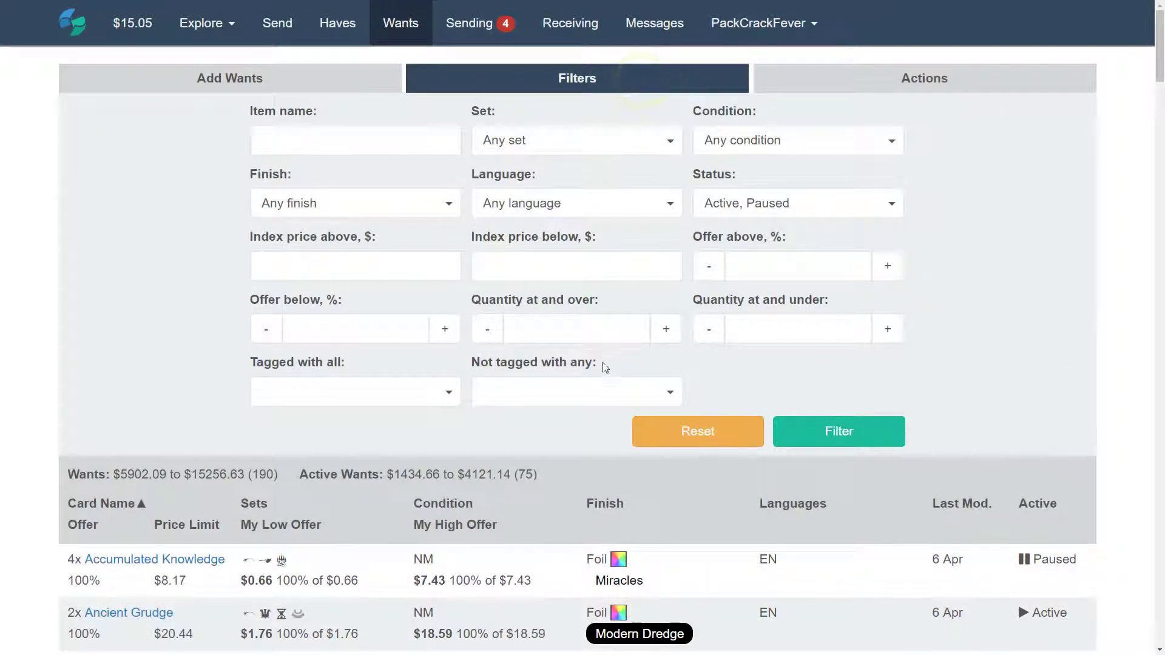
click(427, 394)
scroll(424, 534, down, 3)
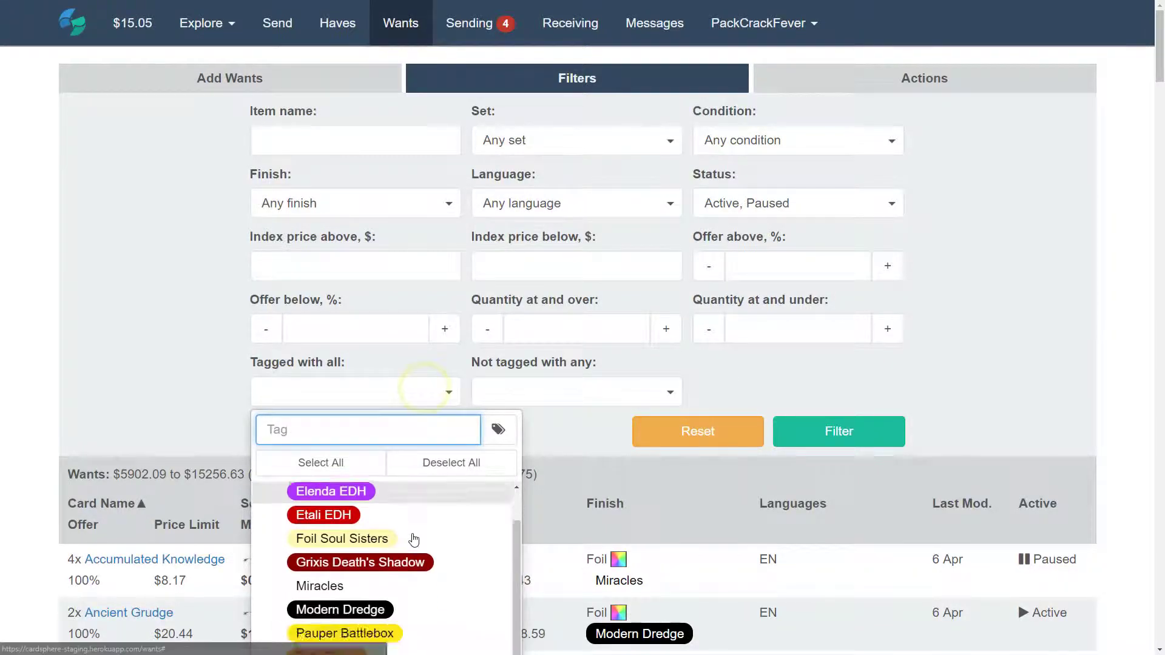
click(426, 535)
click(886, 432)
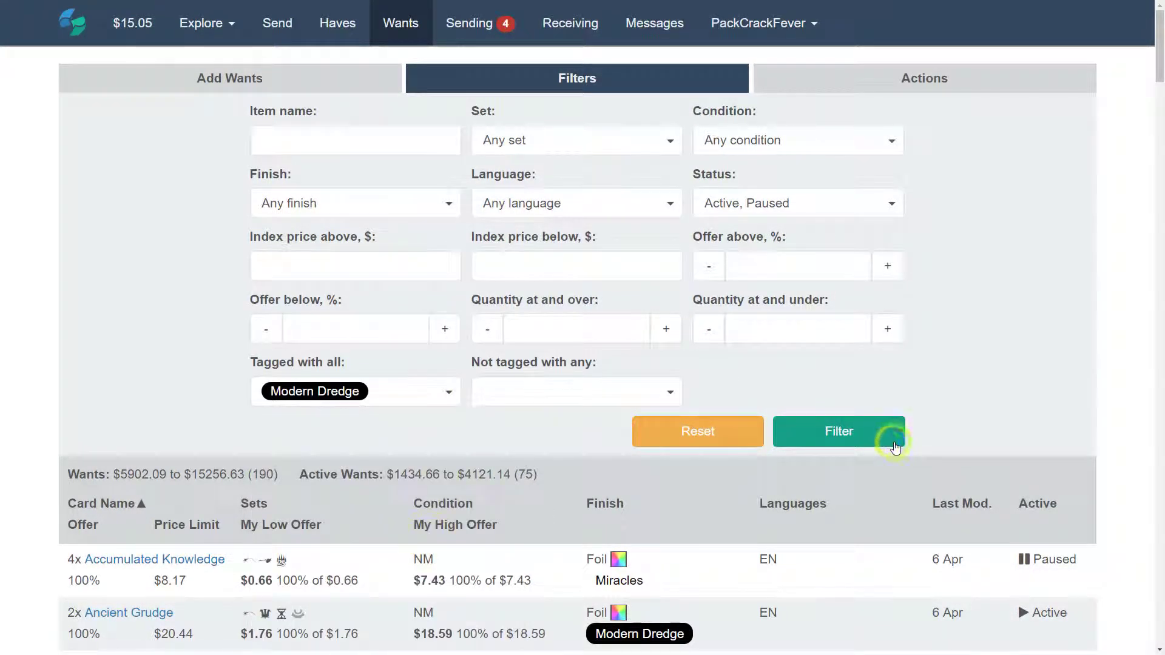
click(892, 434)
scroll(959, 405, down, 4)
scroll(960, 405, up, 4)
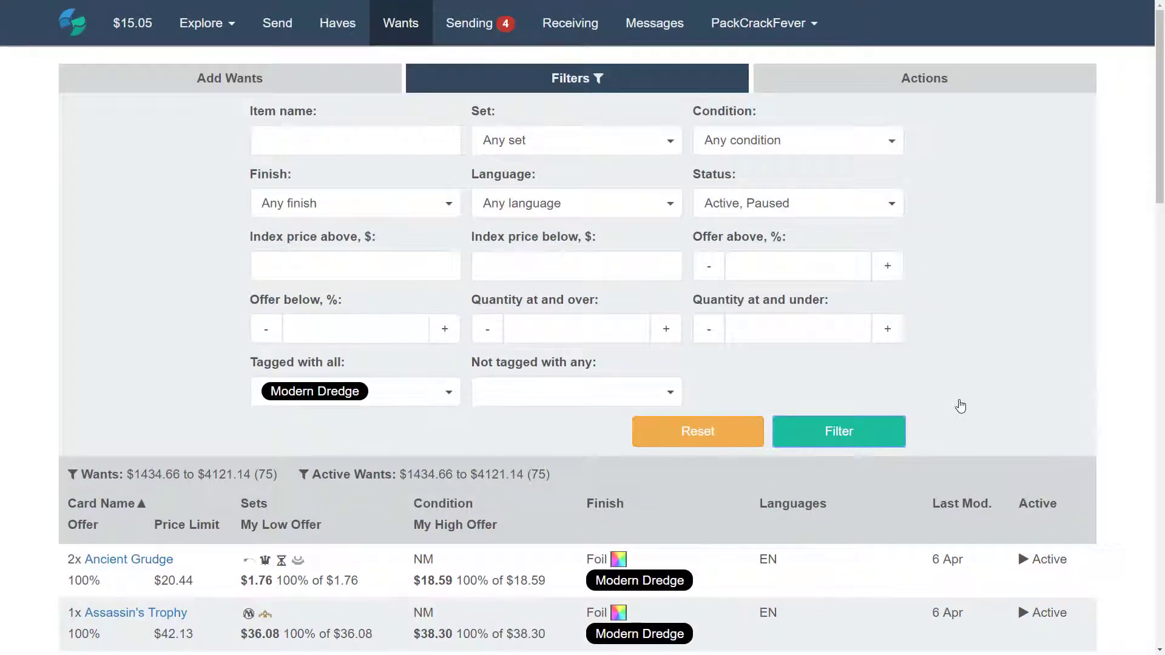
Set the condition to all four grades, Near mint through Heavily played, on the wants made visible by the filter
click(950, 88)
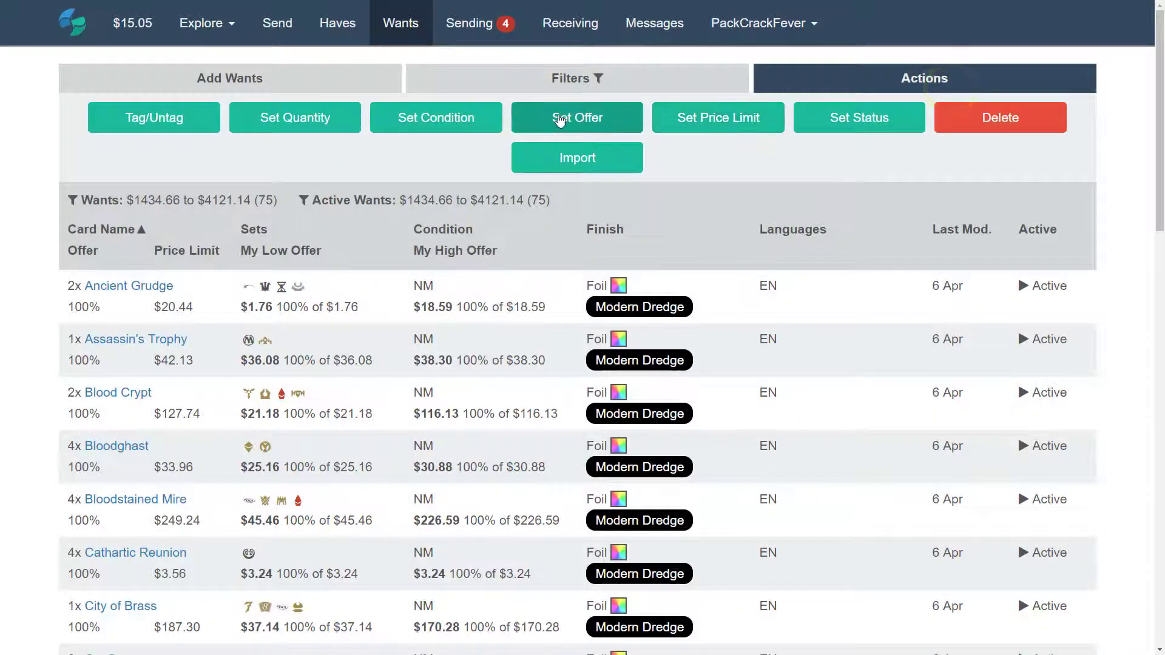
click(488, 117)
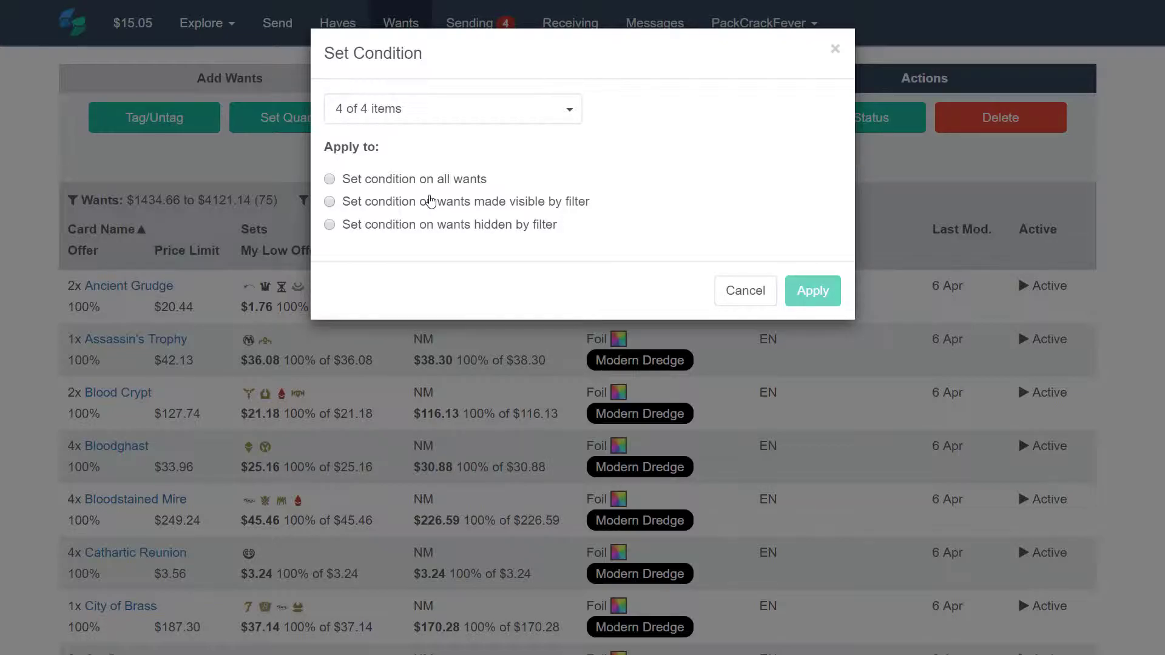
click(455, 122)
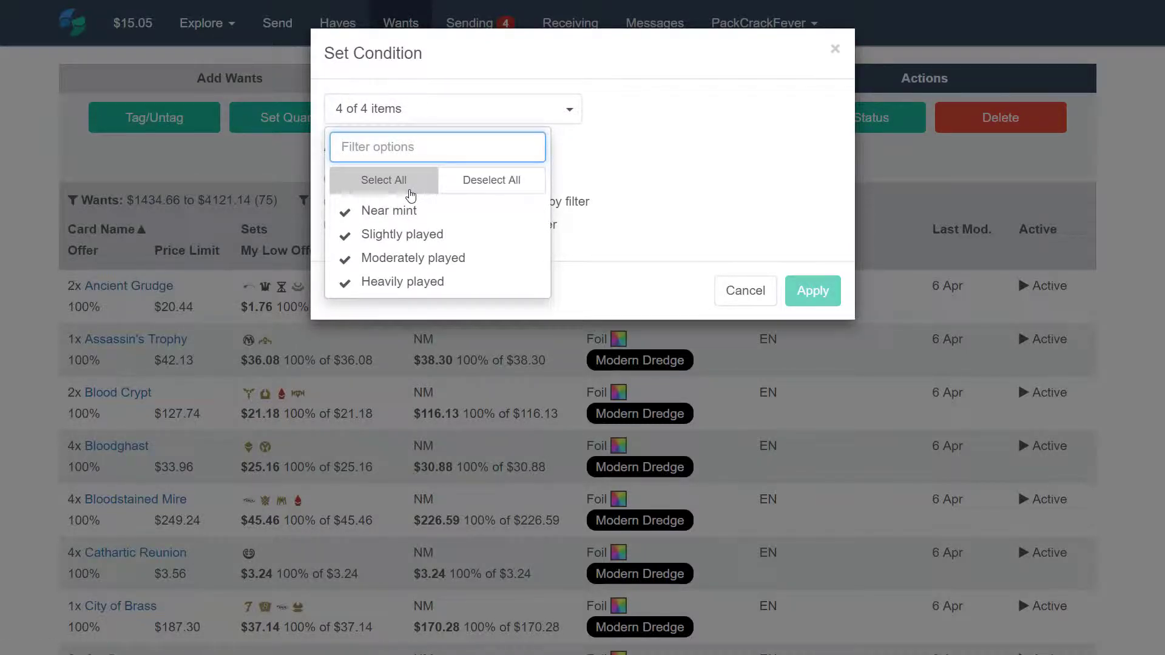
click(676, 289)
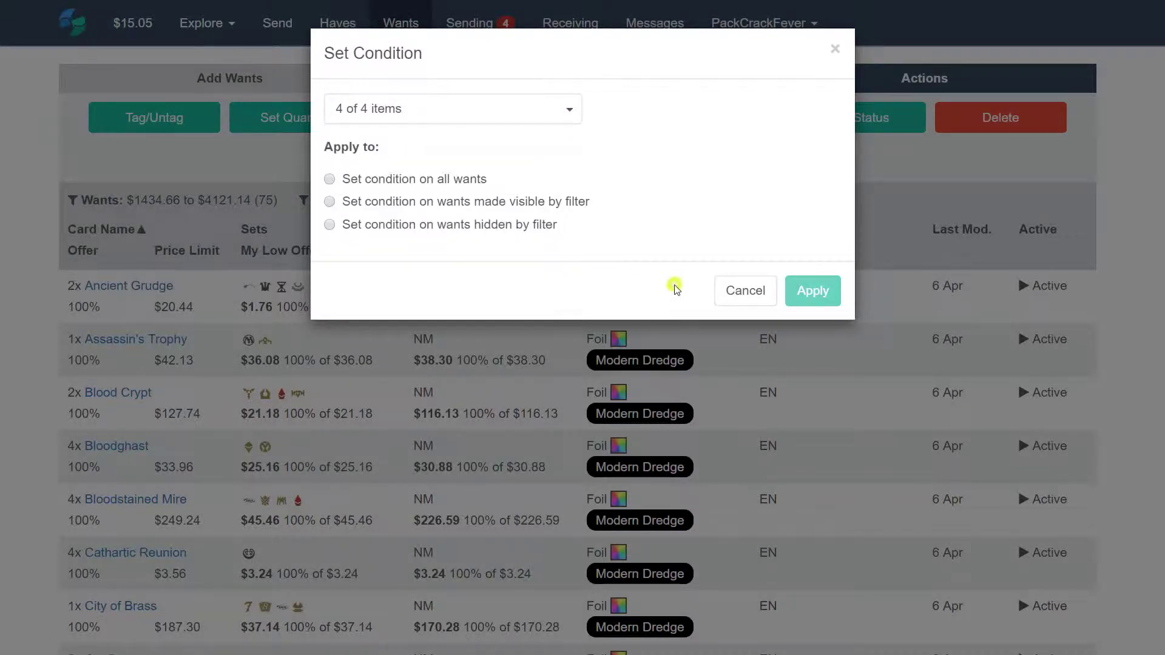
click(458, 204)
click(823, 302)
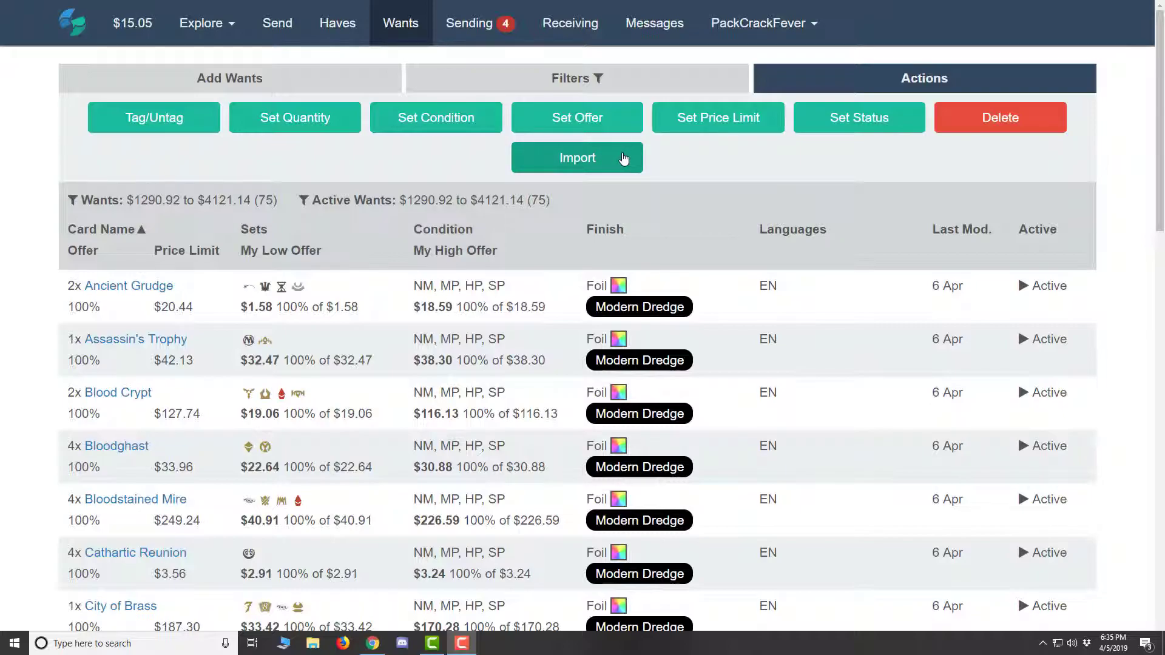
Start a new wants import job with the file Deck - Izzet Phoenix from the Desktop folder
click(623, 158)
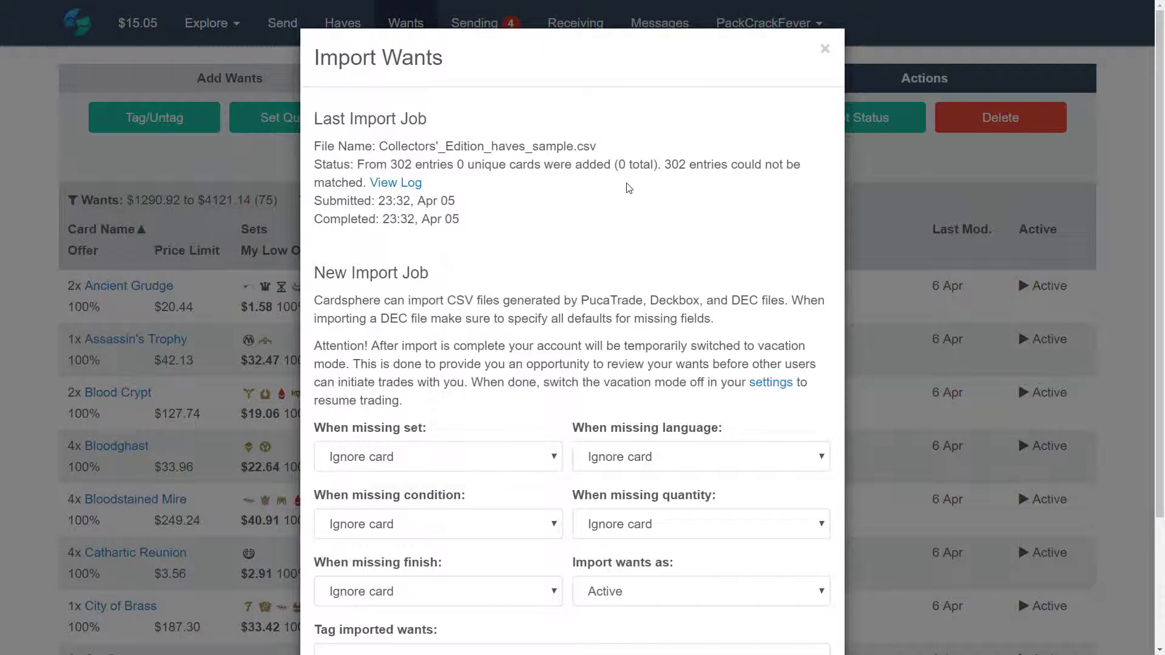
scroll(549, 221, down, 2)
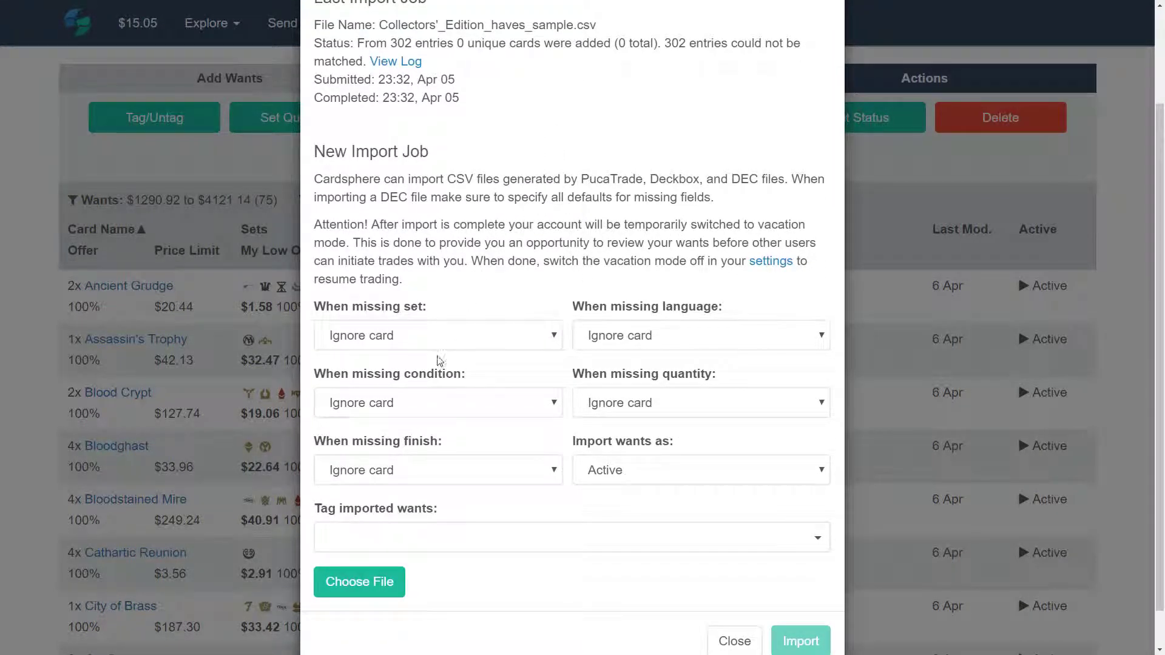
click(388, 579)
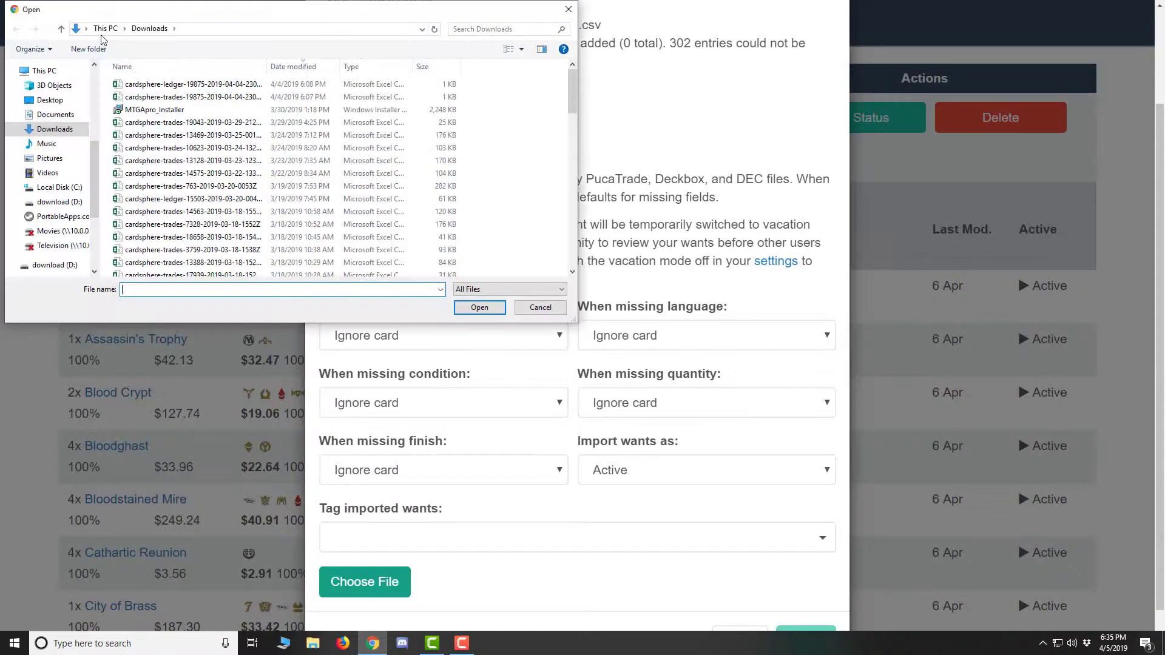
click(50, 99)
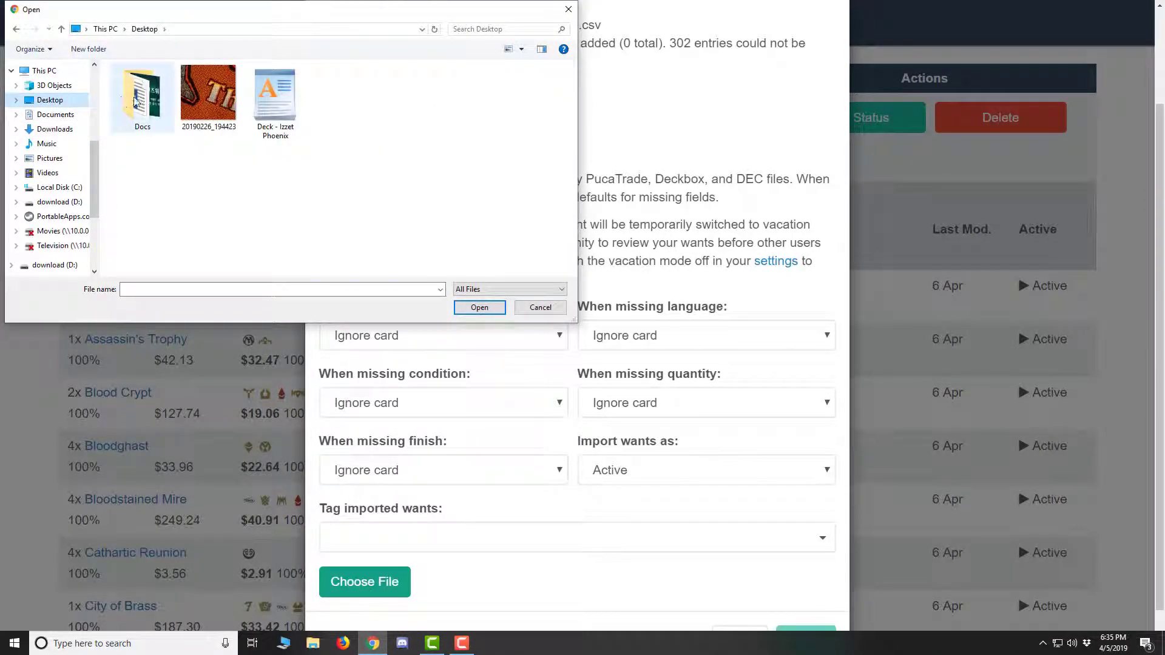
double_click(294, 132)
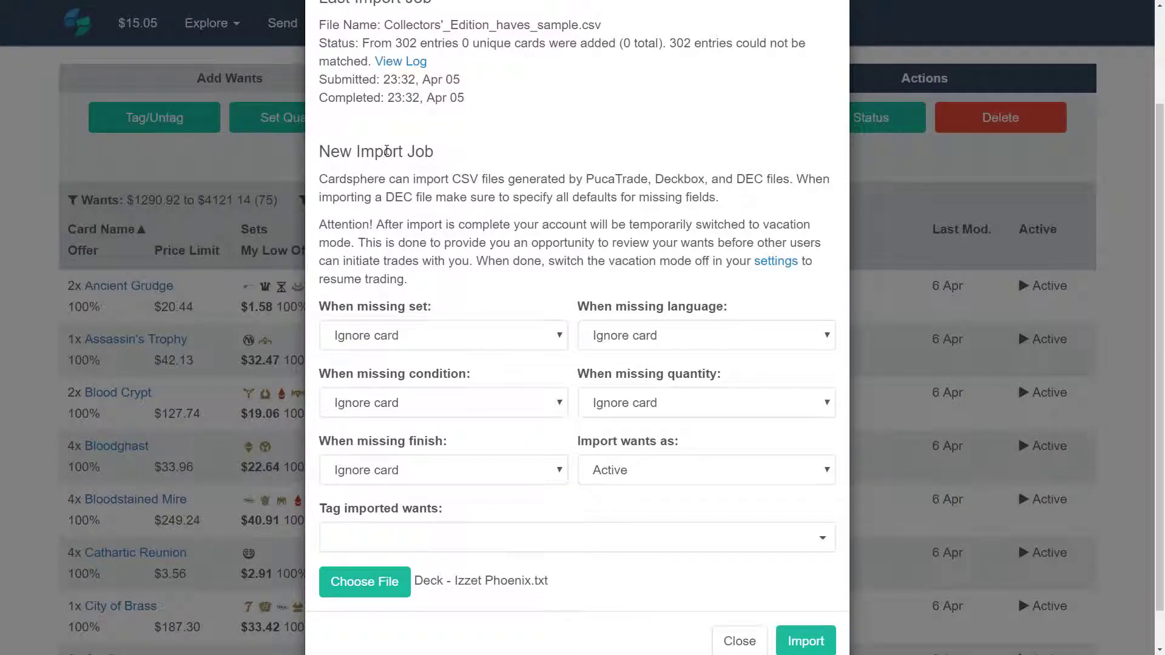
scroll(386, 151, up, 2)
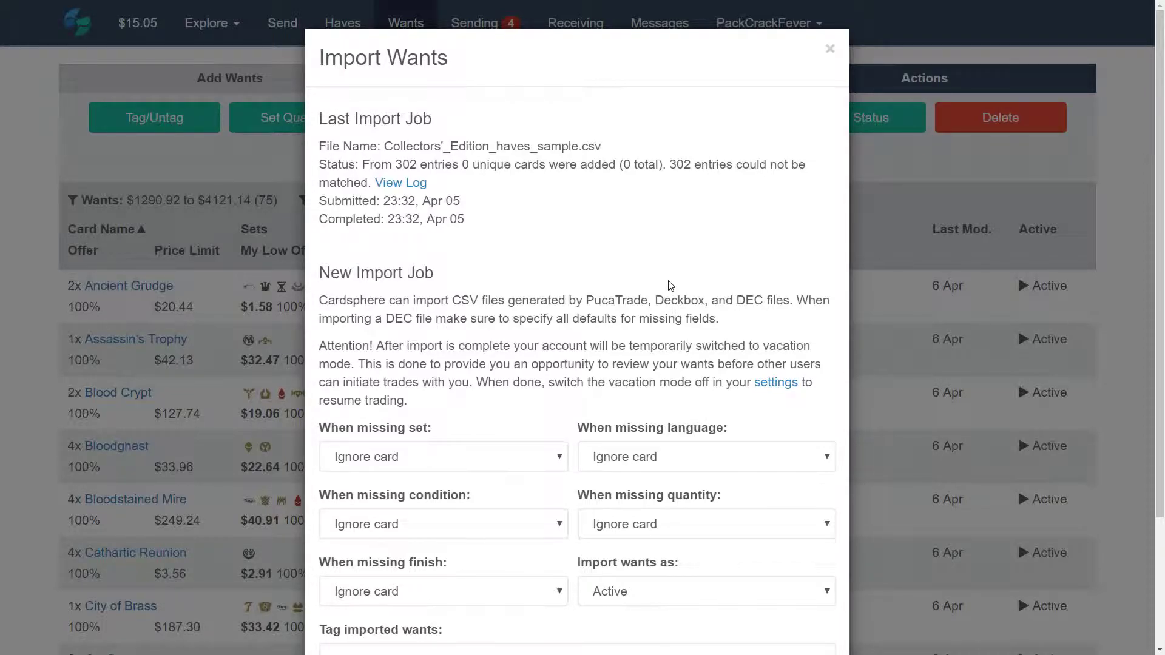
Set the import defaults for missing set, language and condition to least expensive set, English and Near Mint (100%)
scroll(670, 286, down, 1)
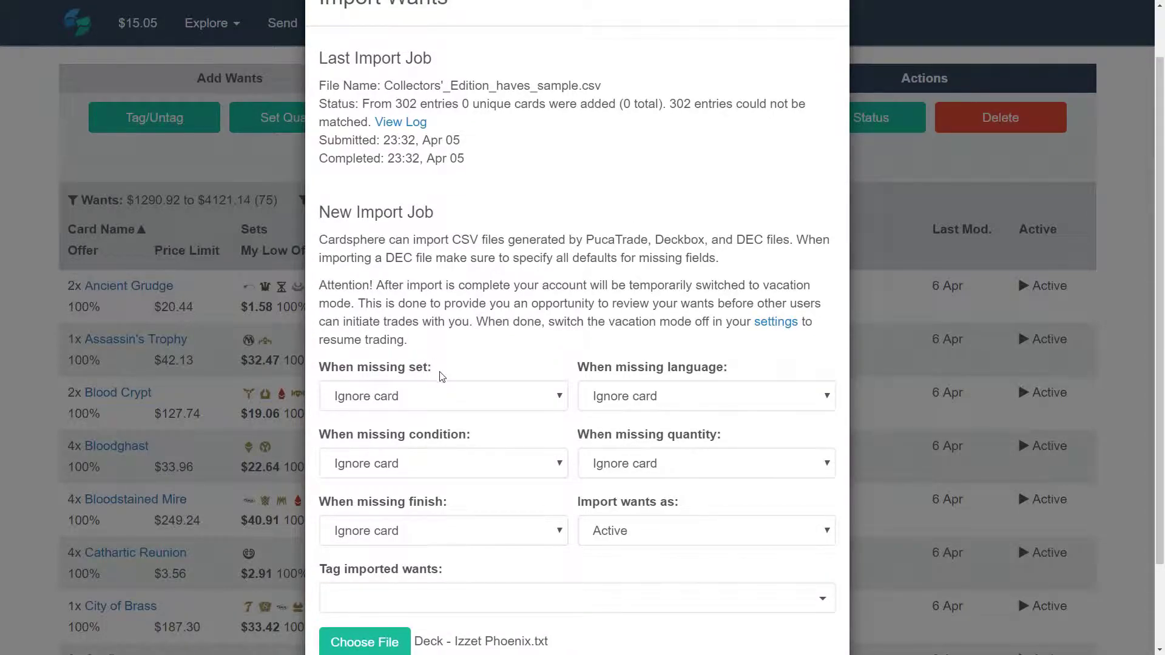
click(477, 397)
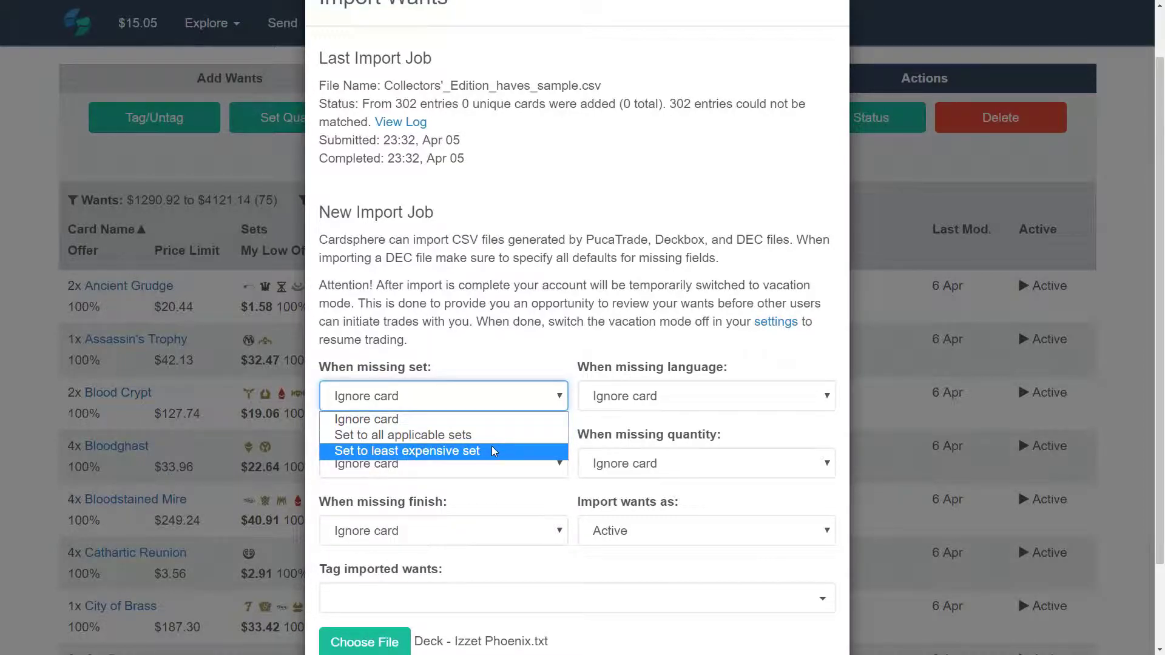
click(491, 450)
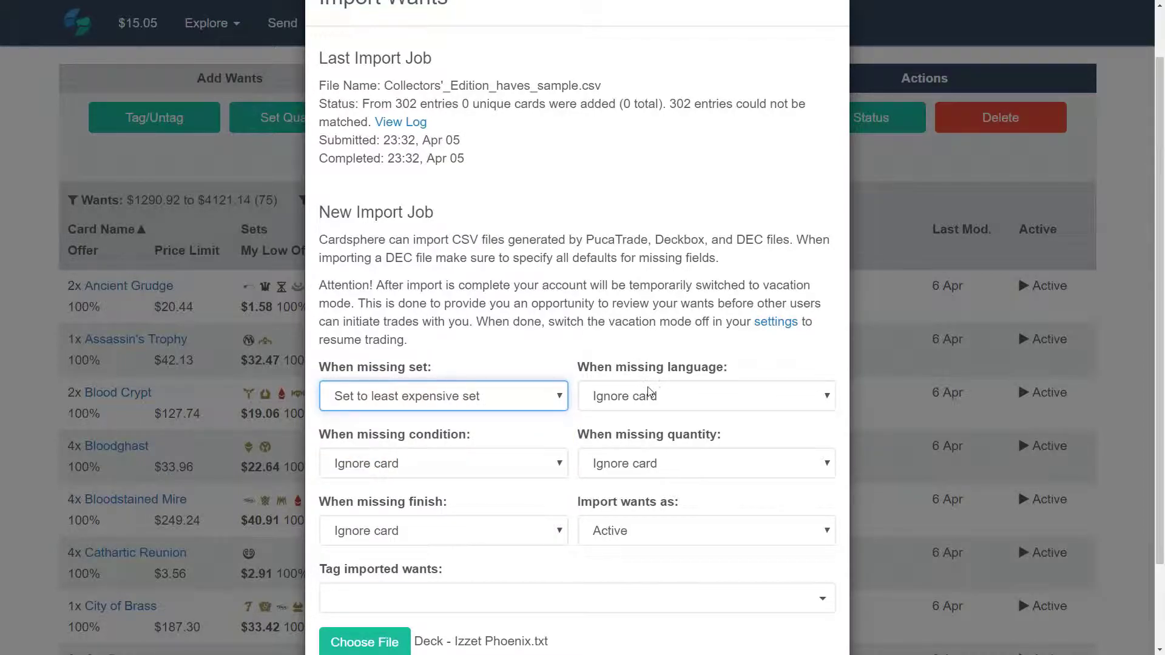
click(797, 395)
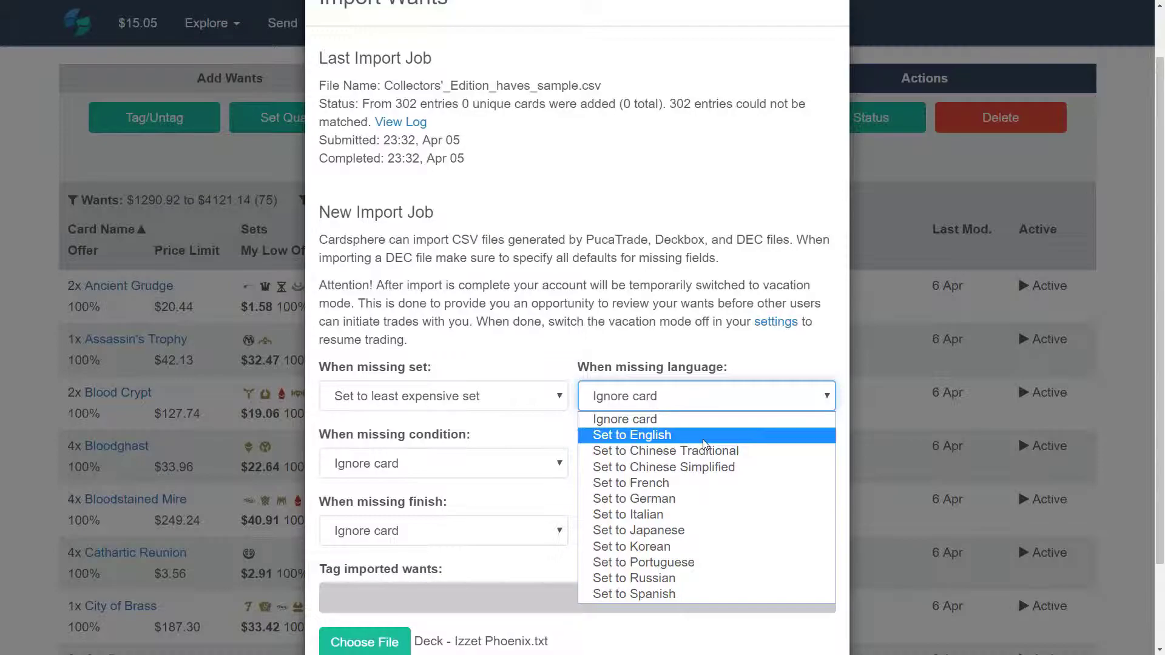
click(686, 438)
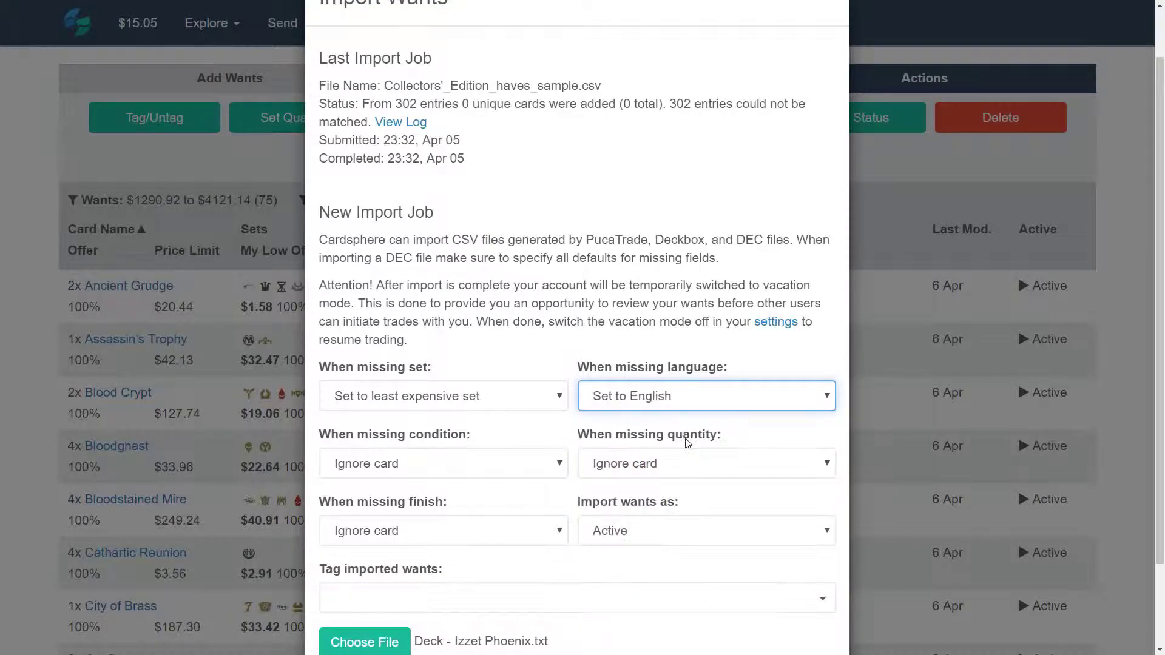
click(520, 463)
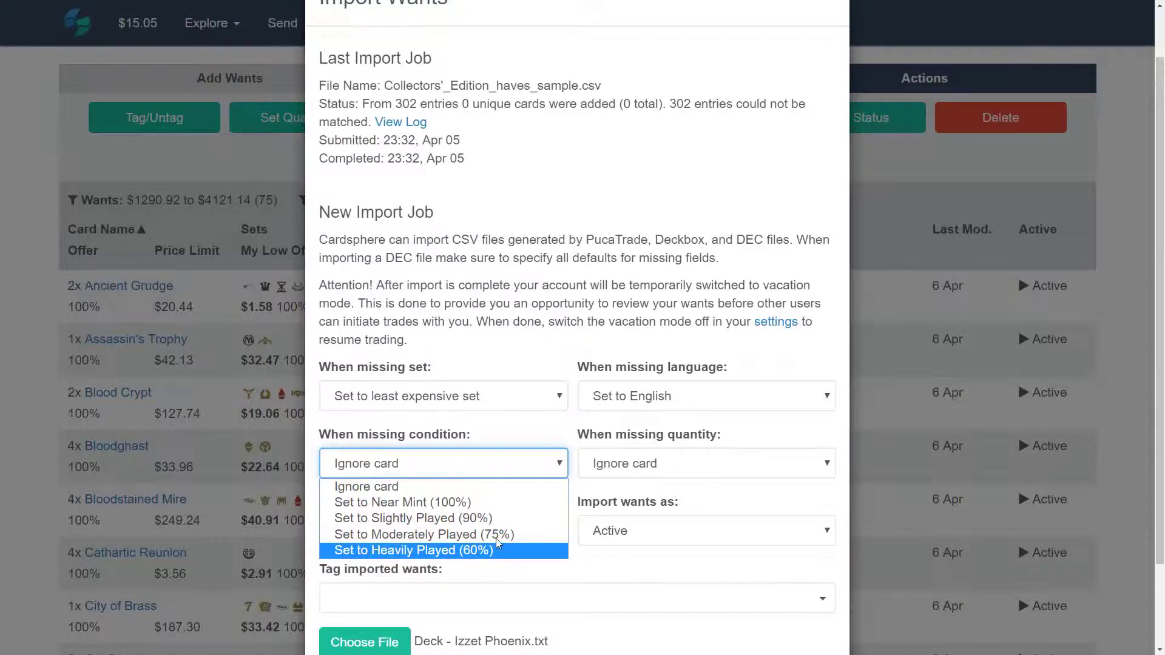
click(509, 508)
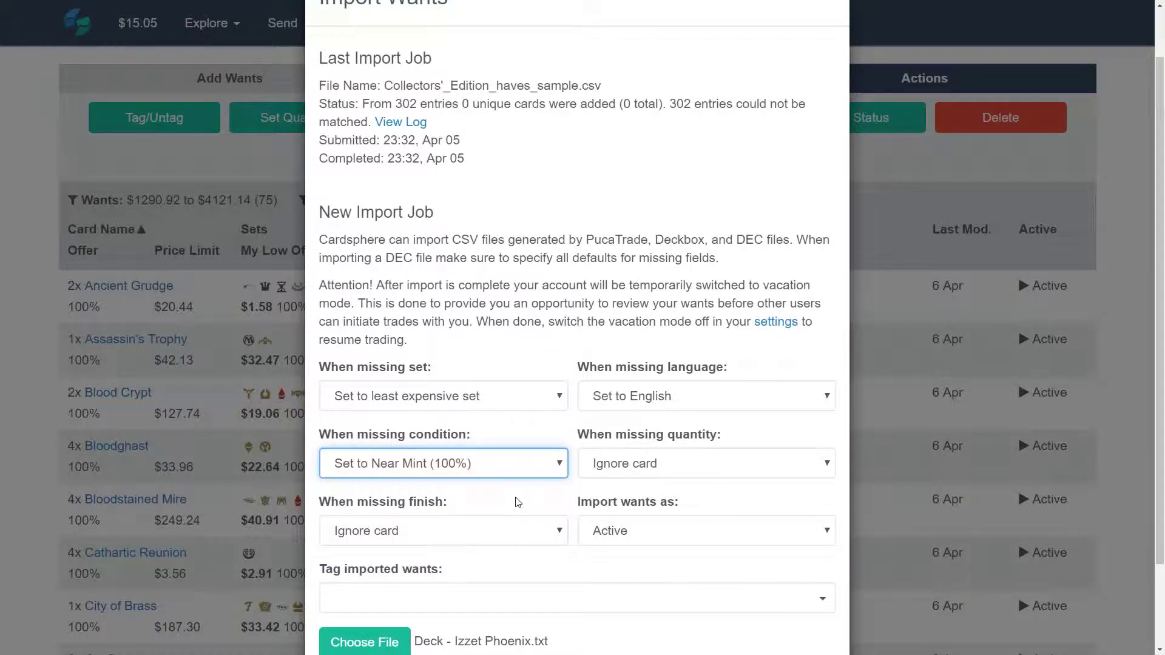
Choose Ignore card for missing quantity and Set to Nonfoil for missing finish in the import job
click(663, 471)
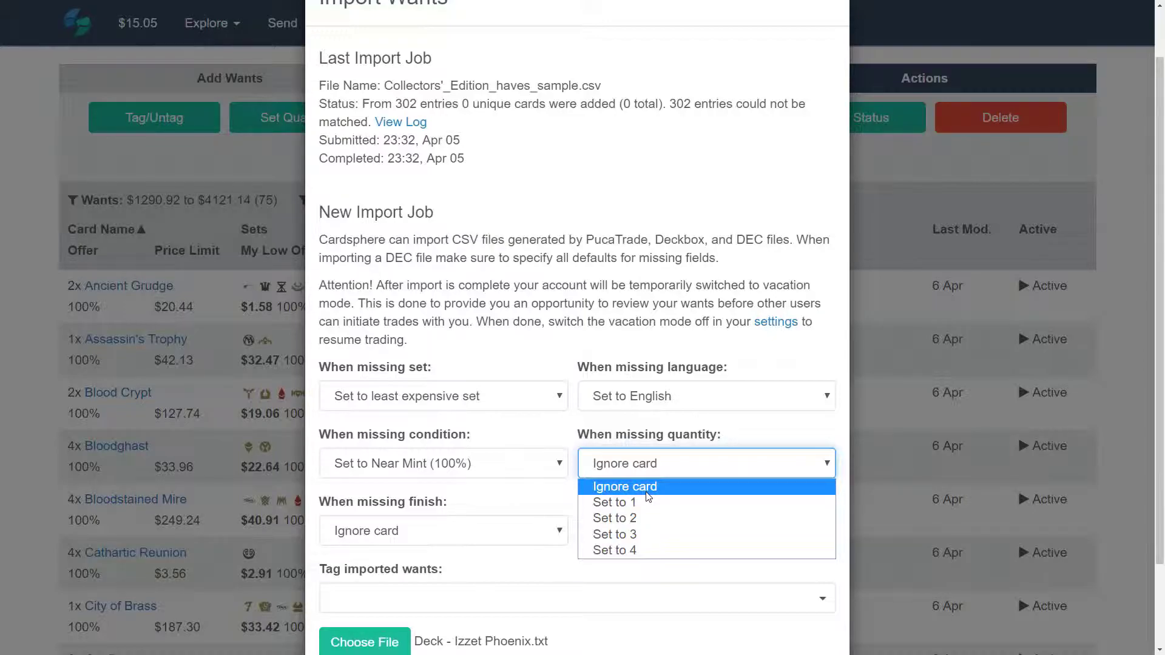
click(647, 492)
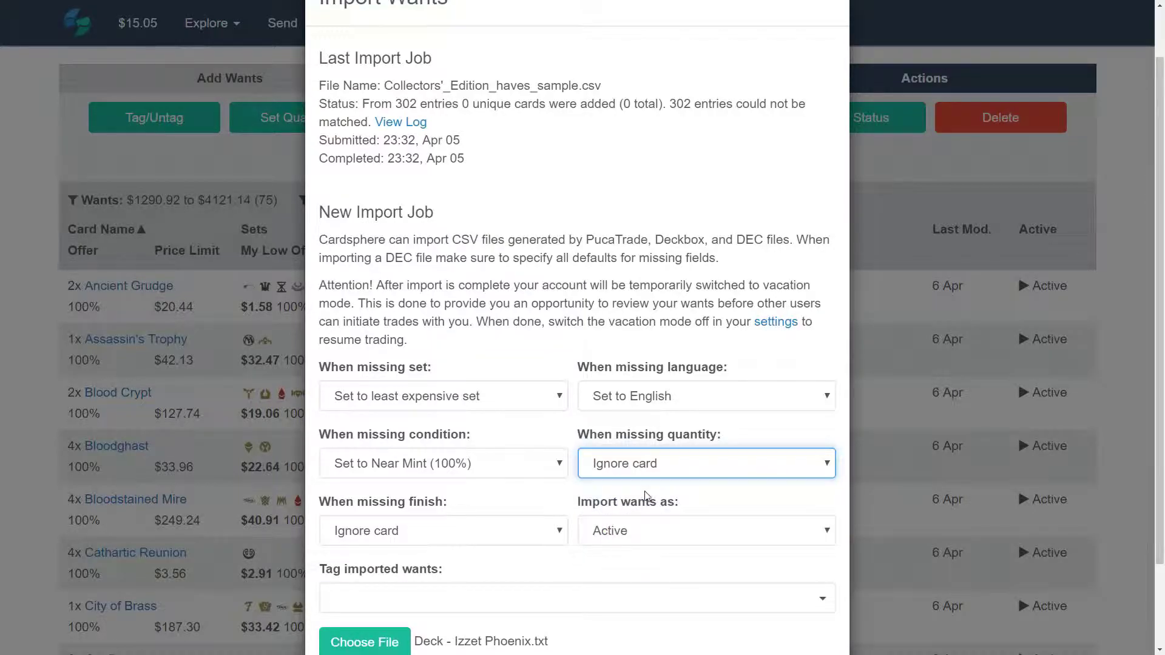
scroll(552, 478, down, 1)
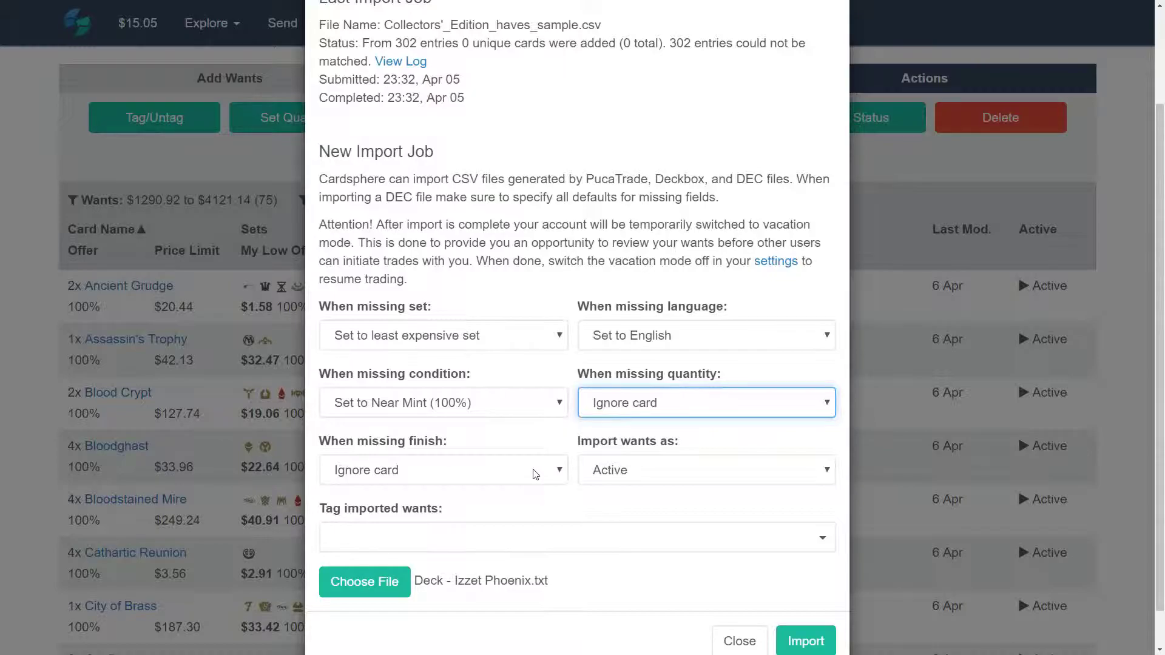
click(535, 474)
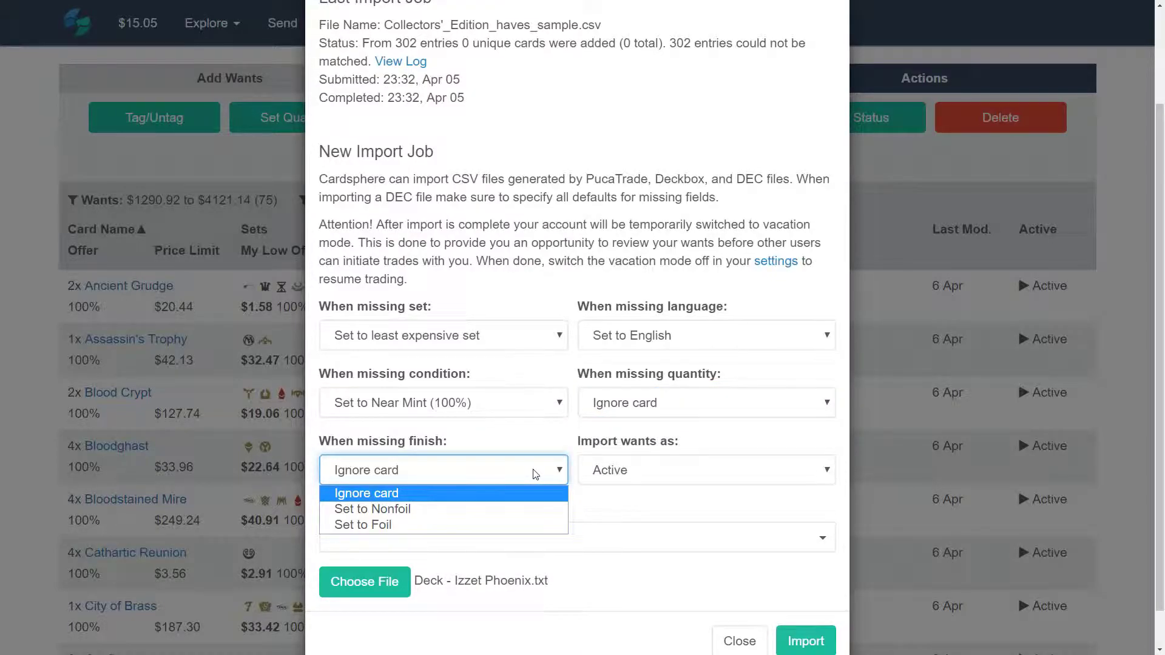
click(406, 513)
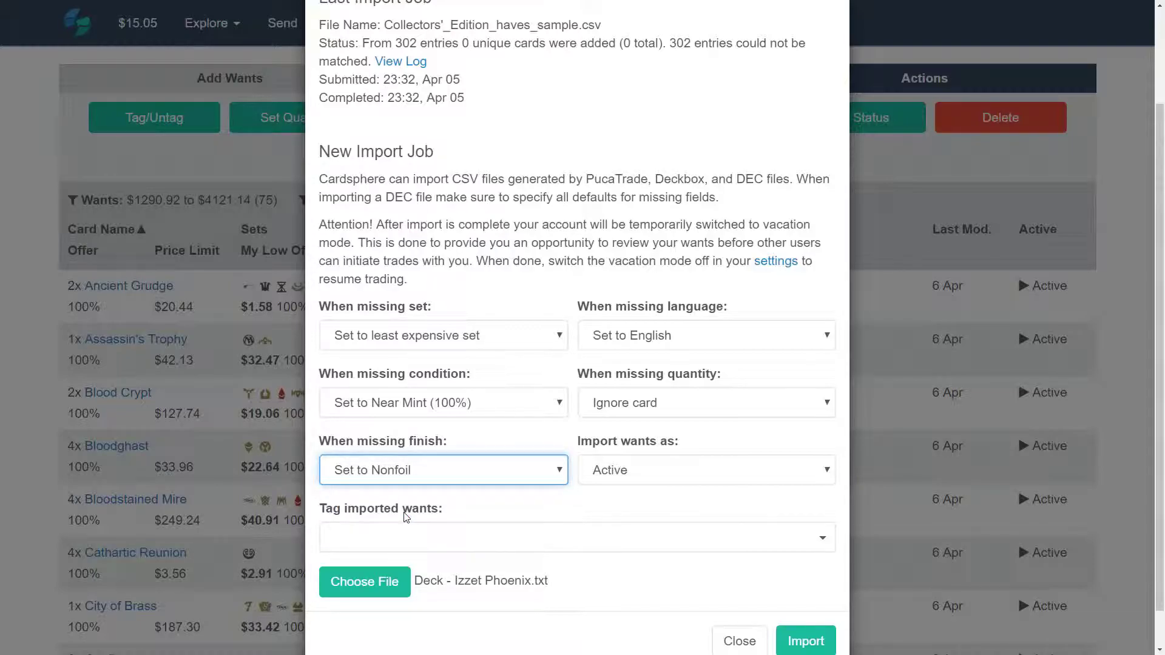
Import the wants as Paused and tag them with a new tag named Modern Izzet Phoenix
click(664, 477)
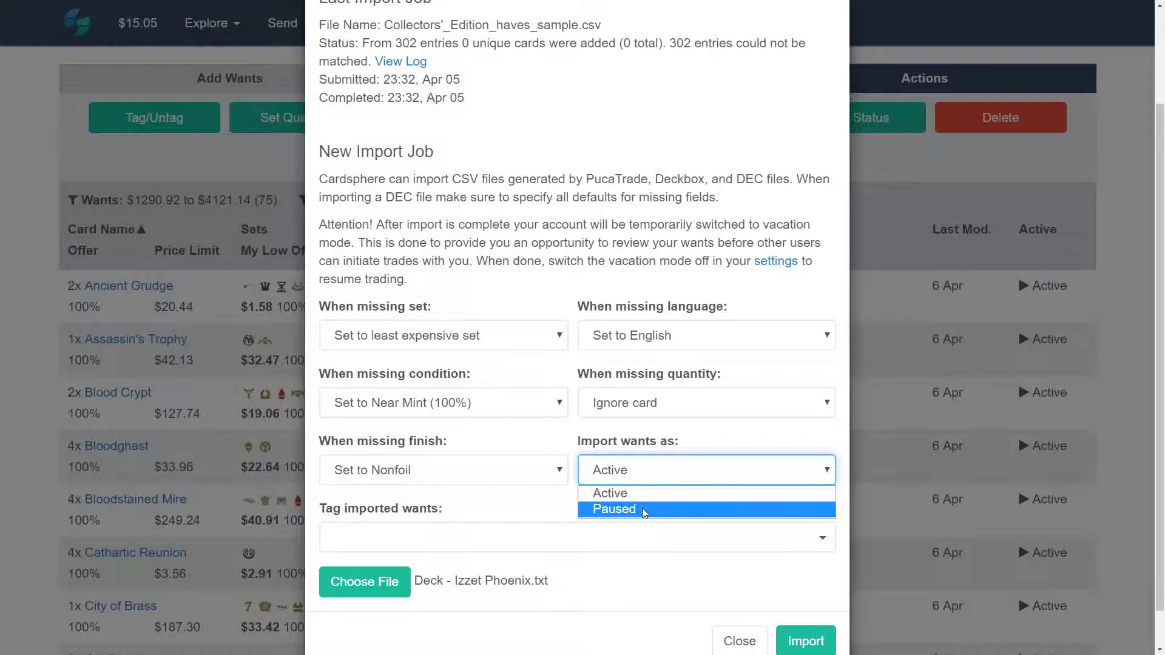
click(642, 507)
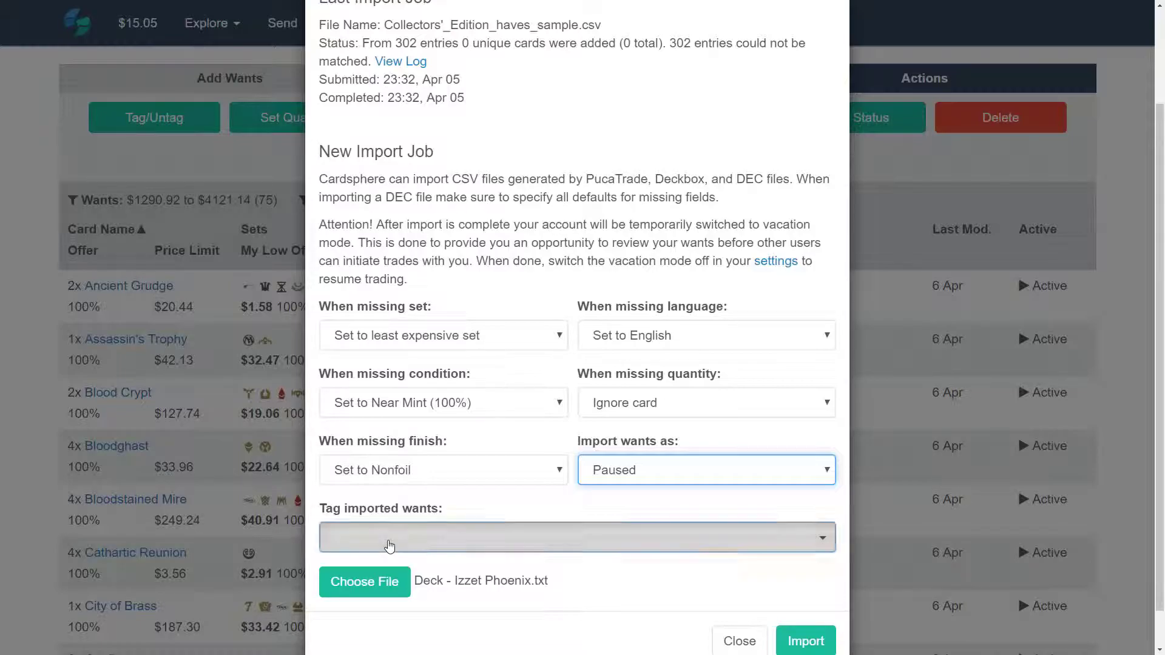
click(385, 543)
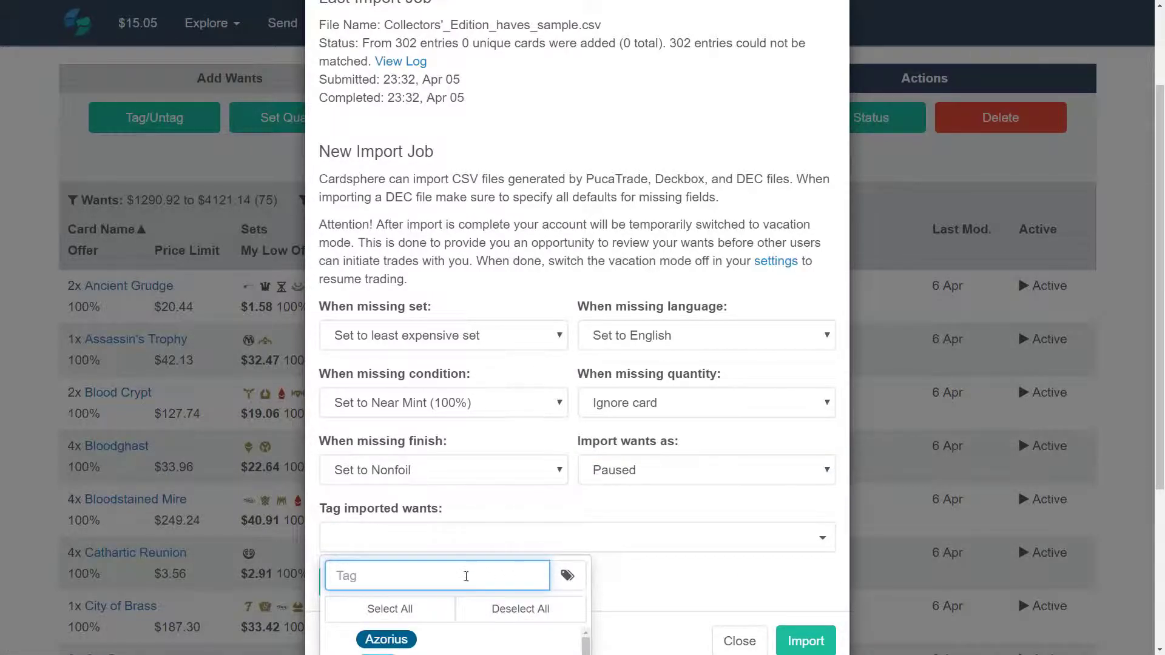
text(Modern)
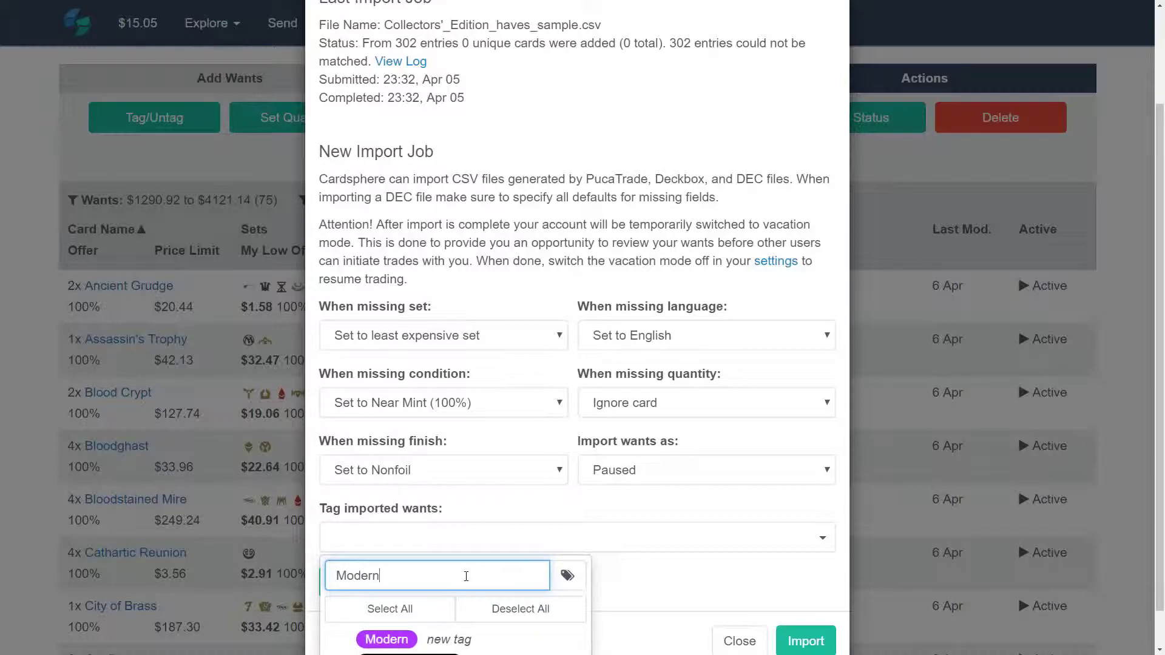
text( Izzet)
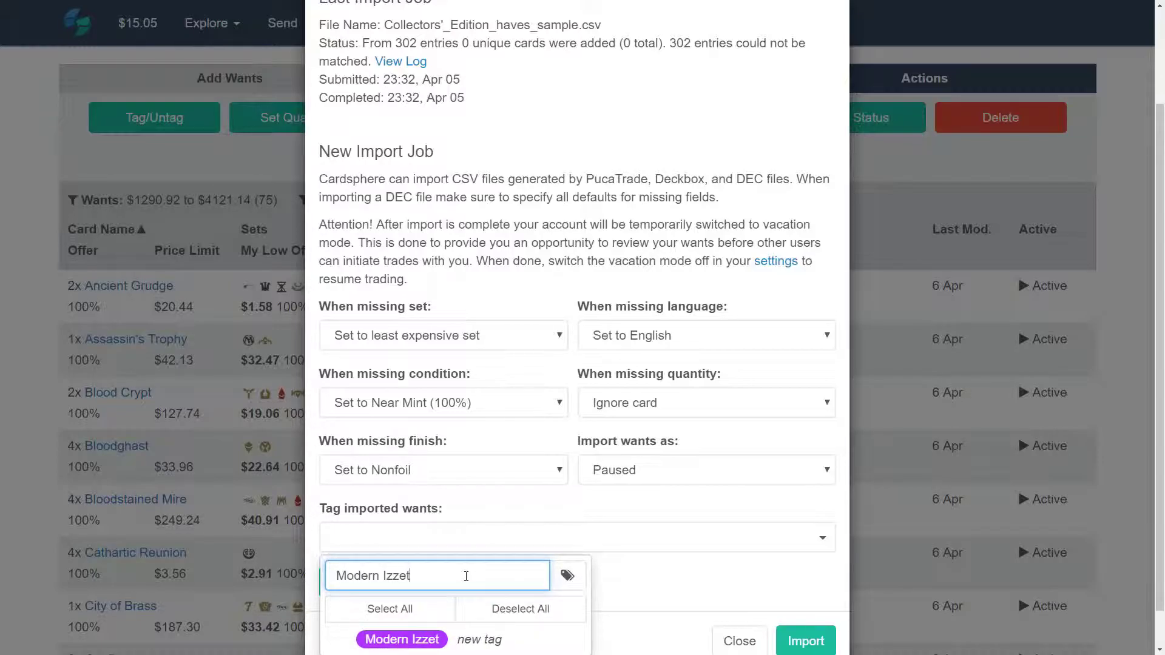
text( Phoenix)
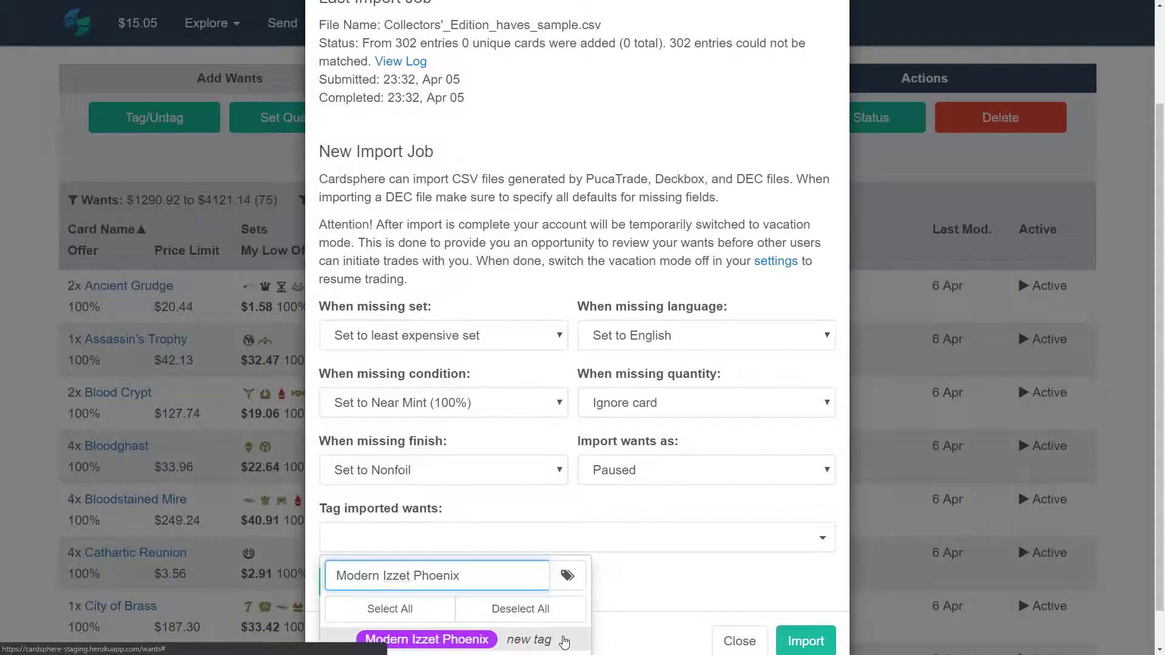
click(531, 639)
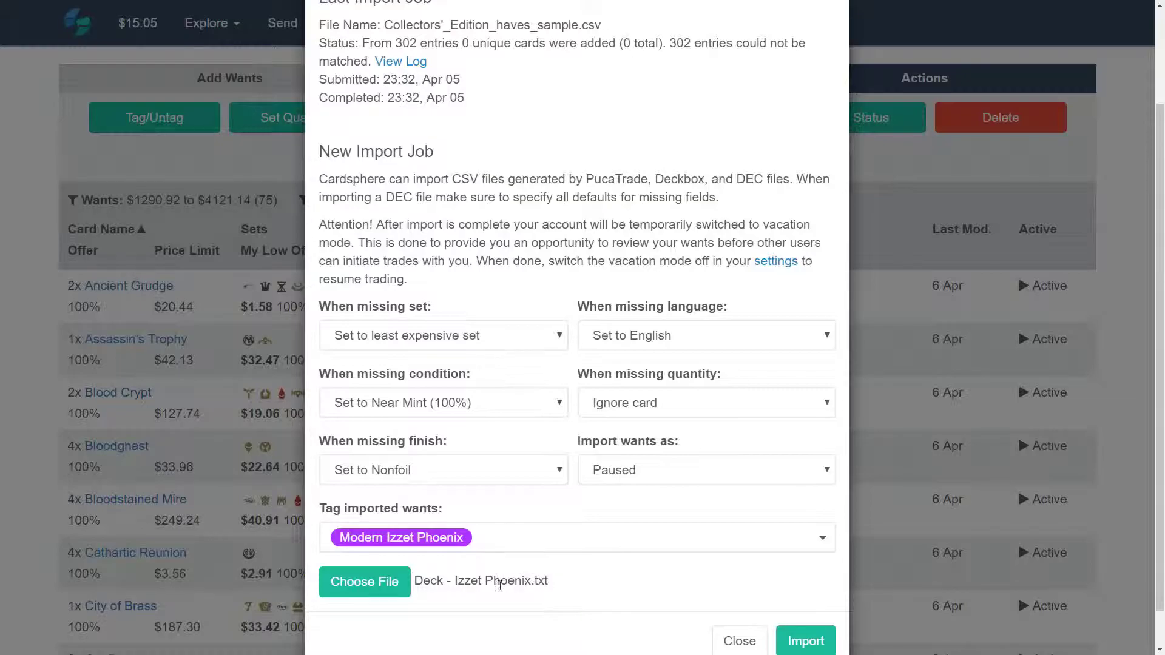
Run the Izzet Phoenix deck import, check the last import job's details, and close the import dialog
click(807, 642)
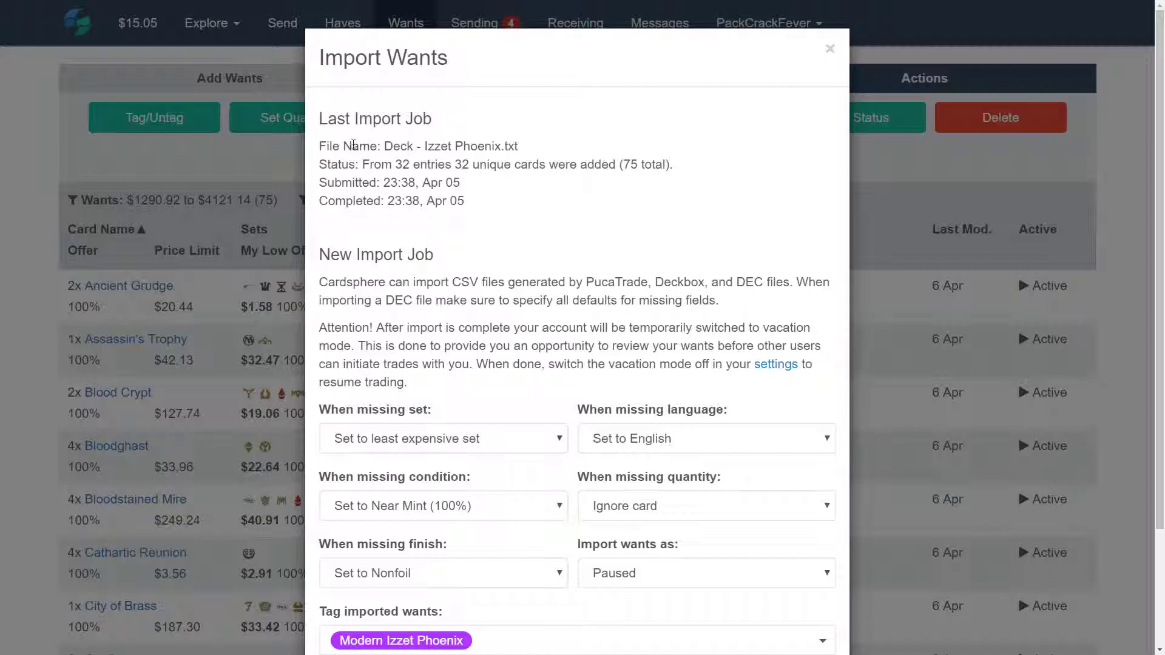
drag(522, 146, 320, 146)
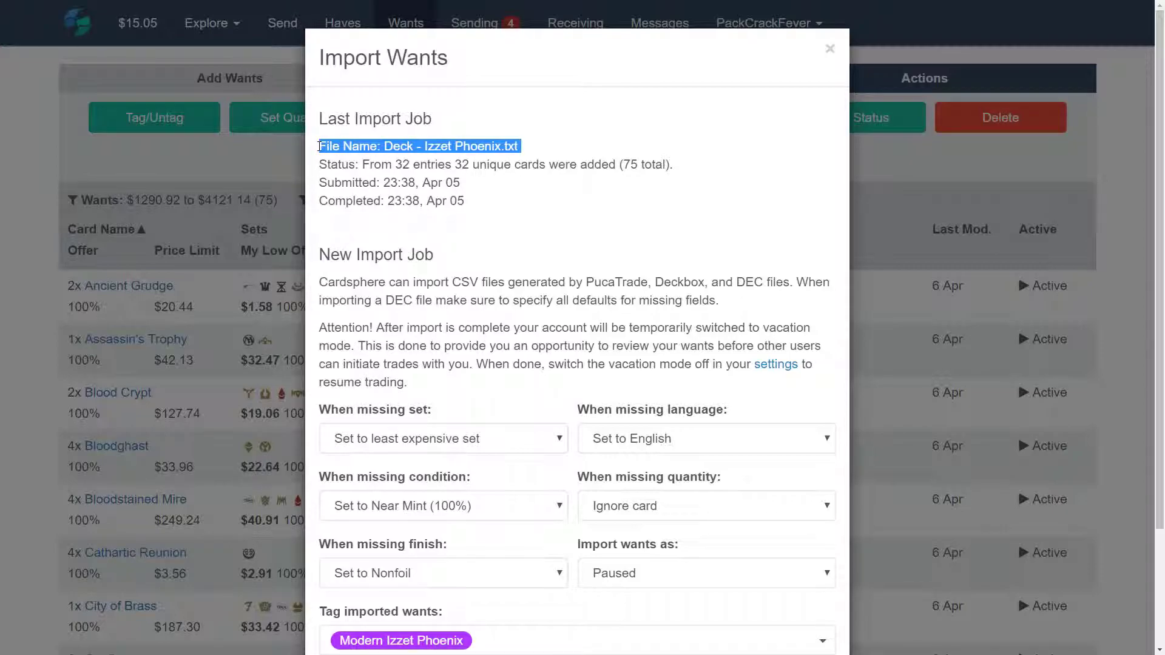
click(320, 160)
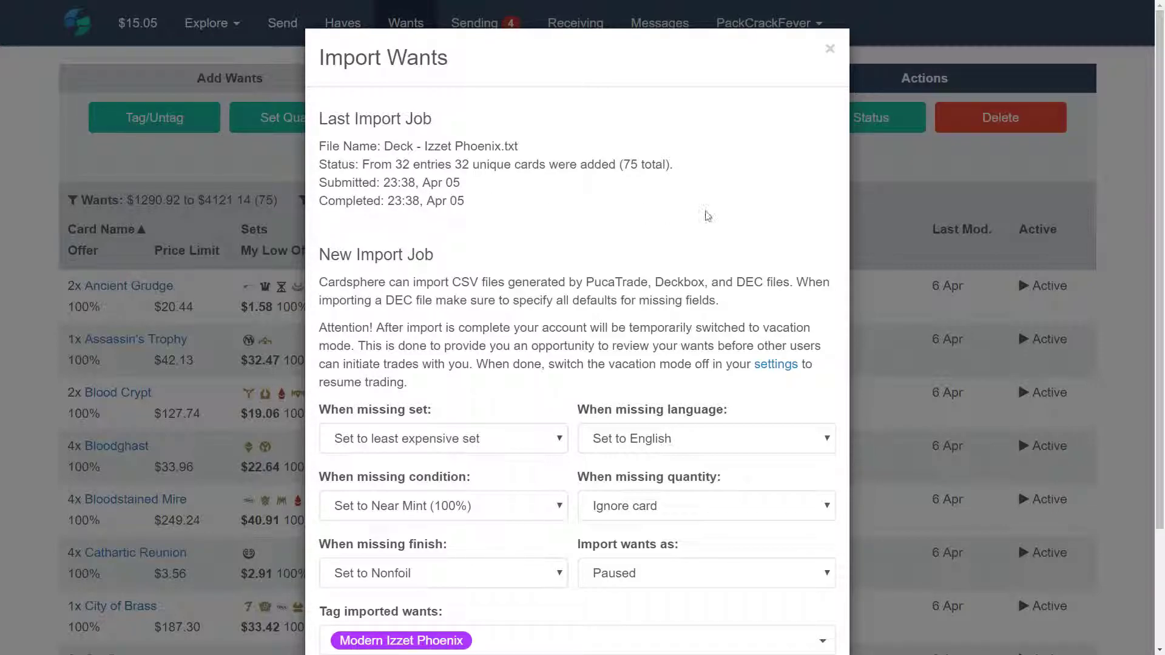
click(917, 206)
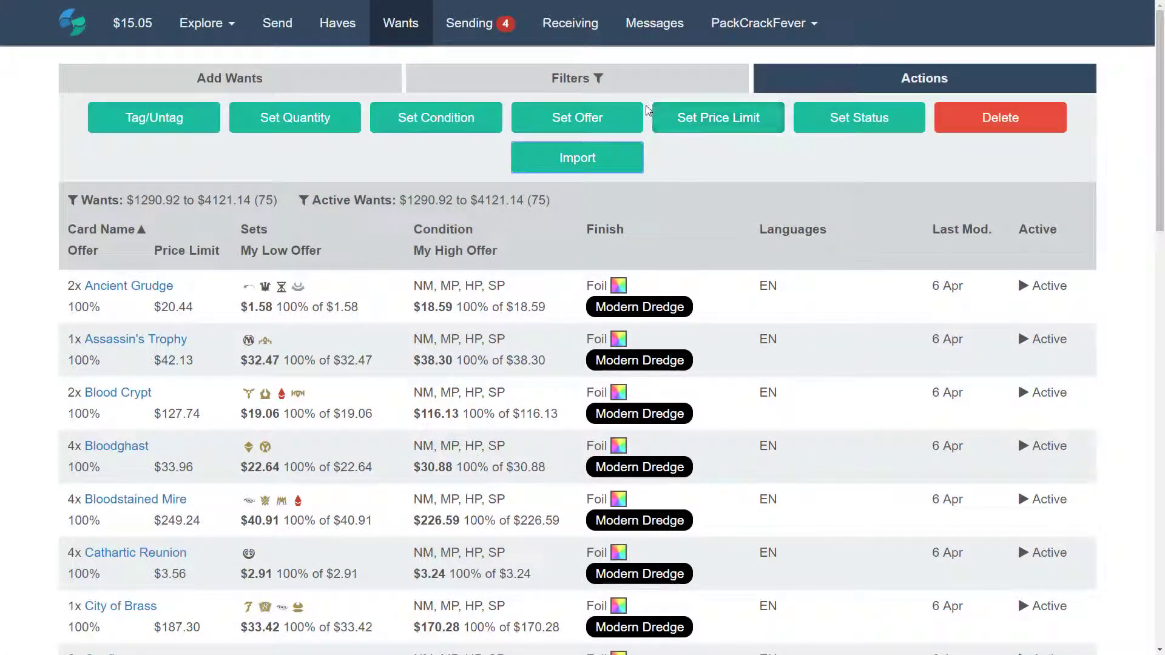
Reset the wants filters to remove the Modern Dredge tag restriction and list all wants
click(641, 88)
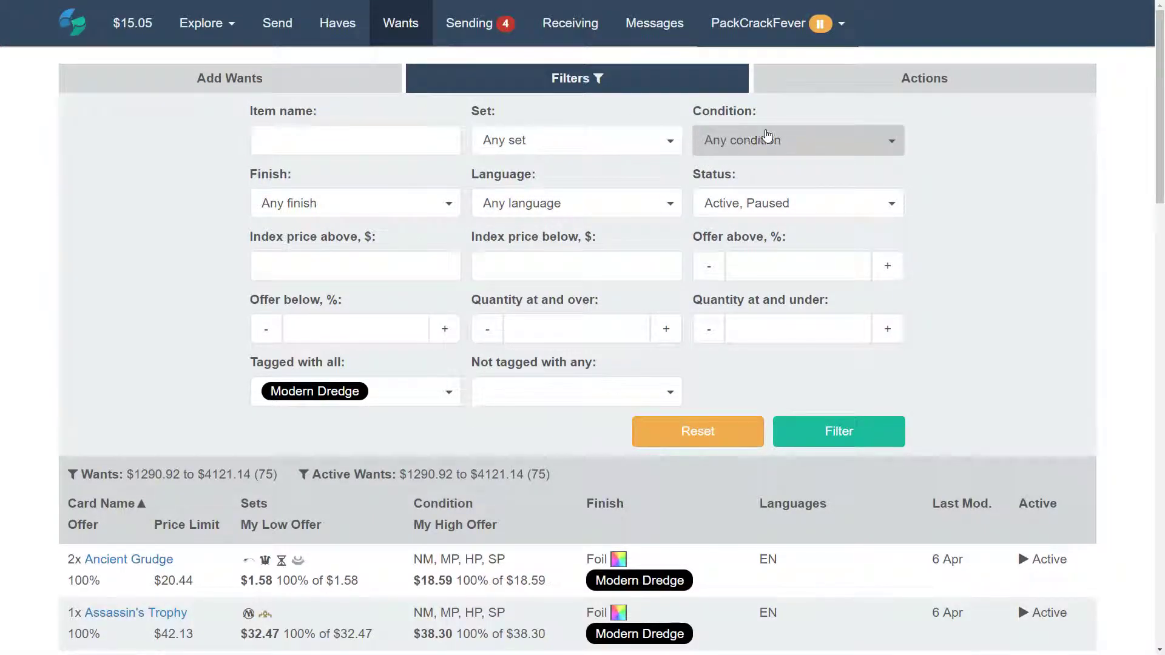
click(822, 36)
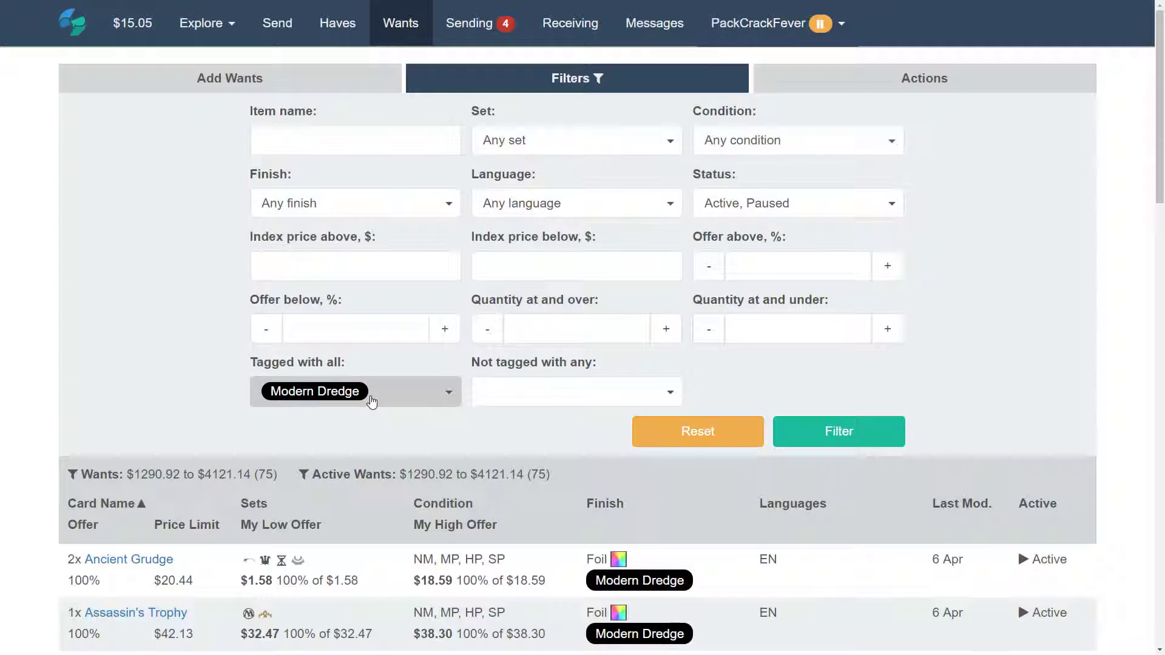
click(703, 445)
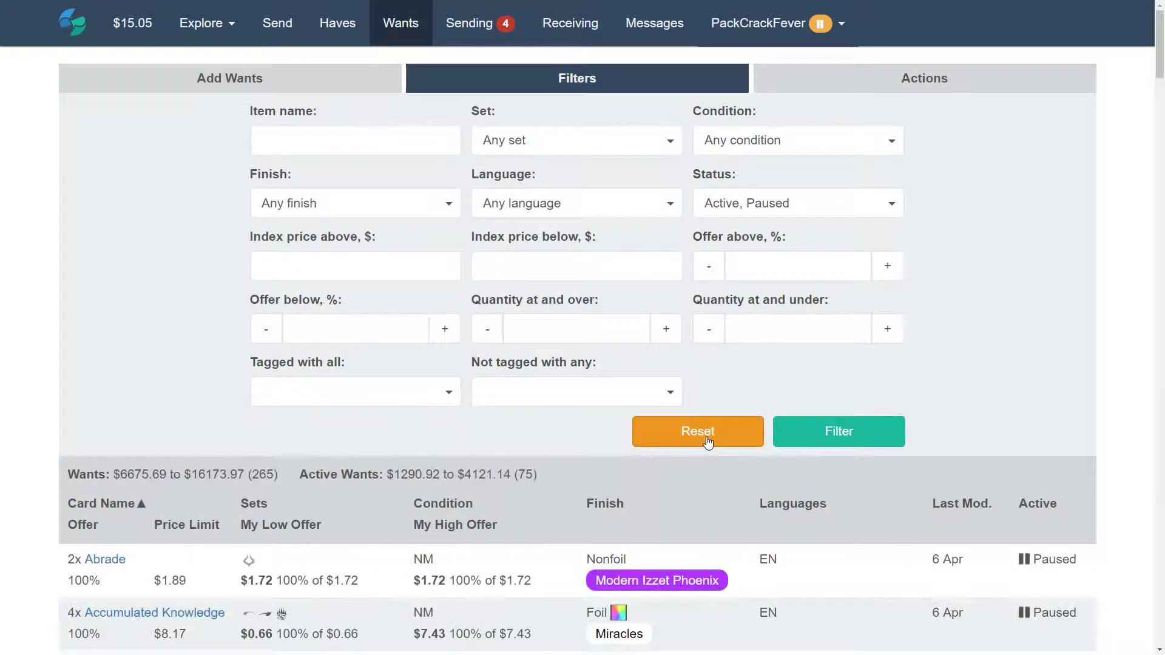
scroll(698, 413, down, 4)
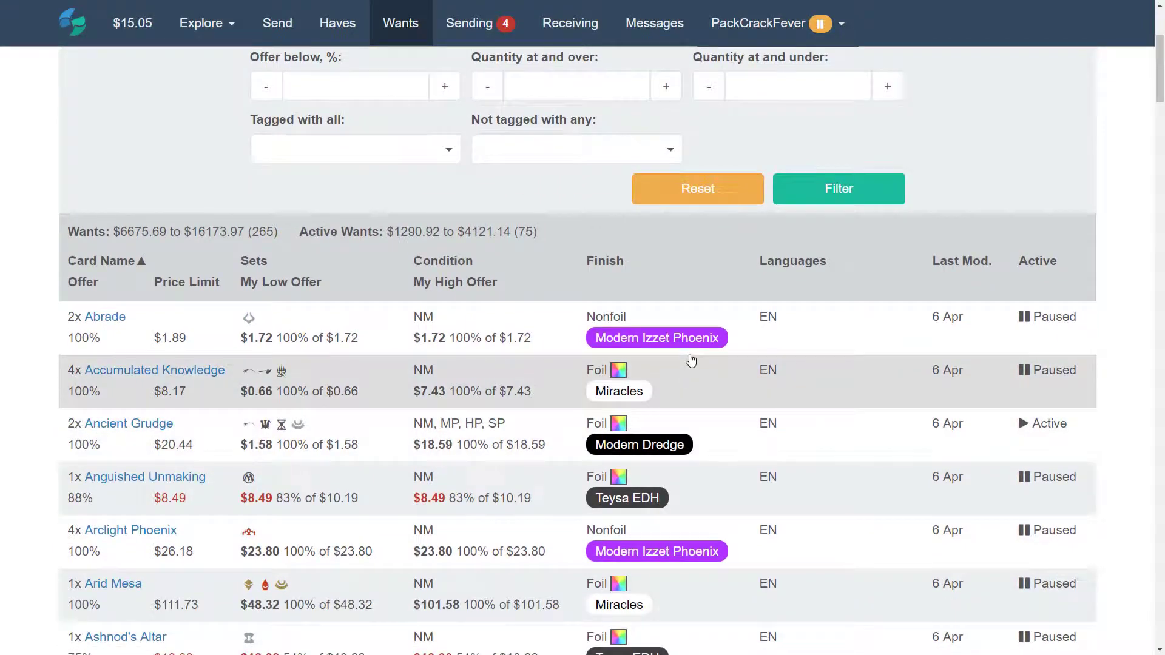
Filter the wants list to cards tagged with Modern Izzet Phoenix
scroll(573, 351, up, 2)
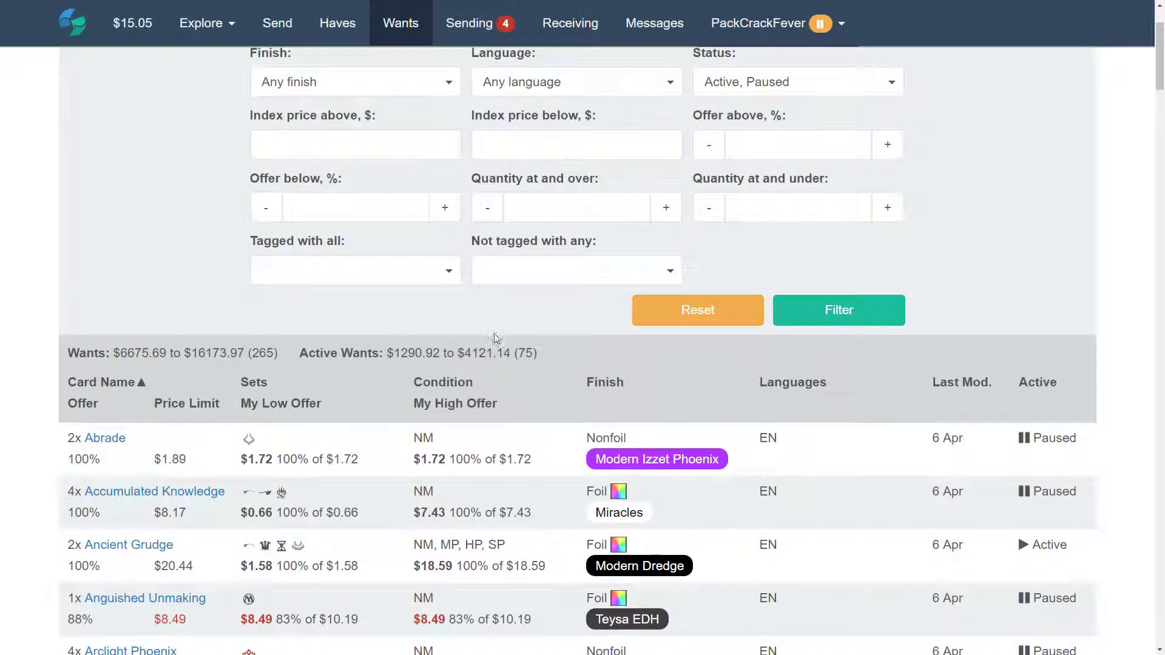
click(438, 279)
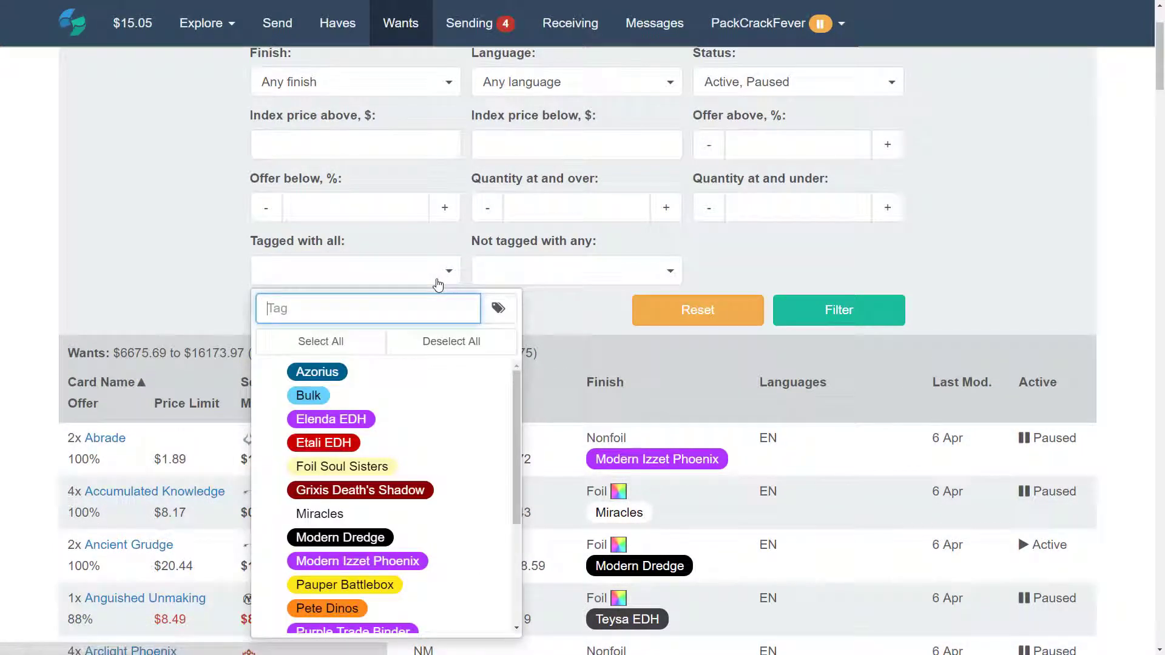
click(456, 560)
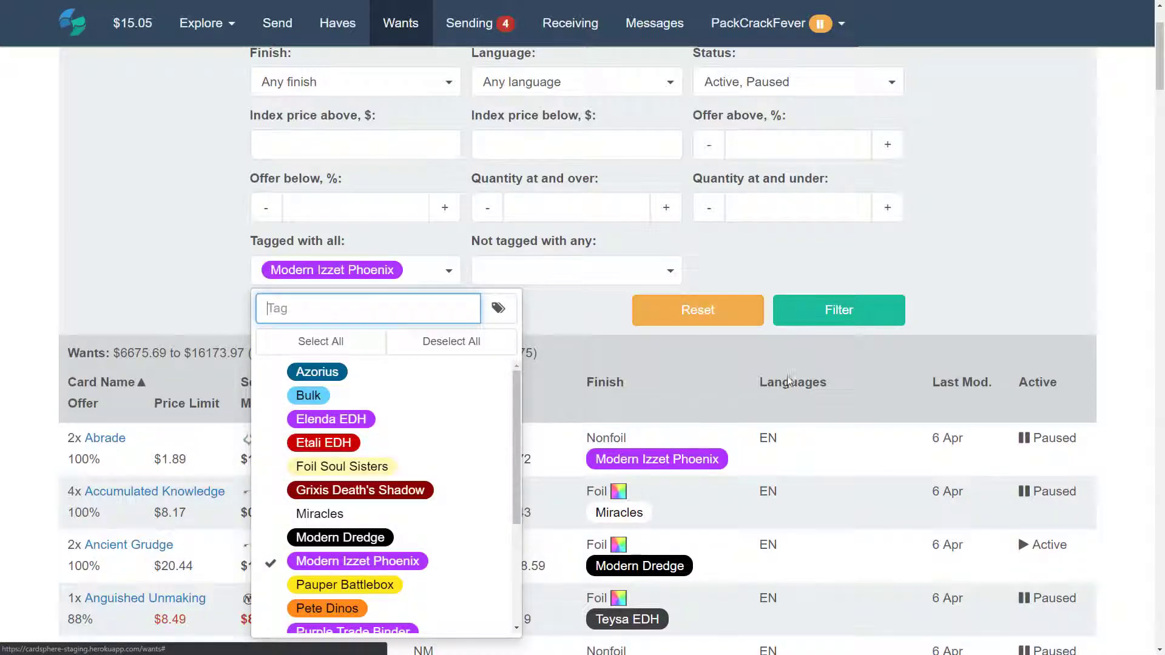
click(847, 313)
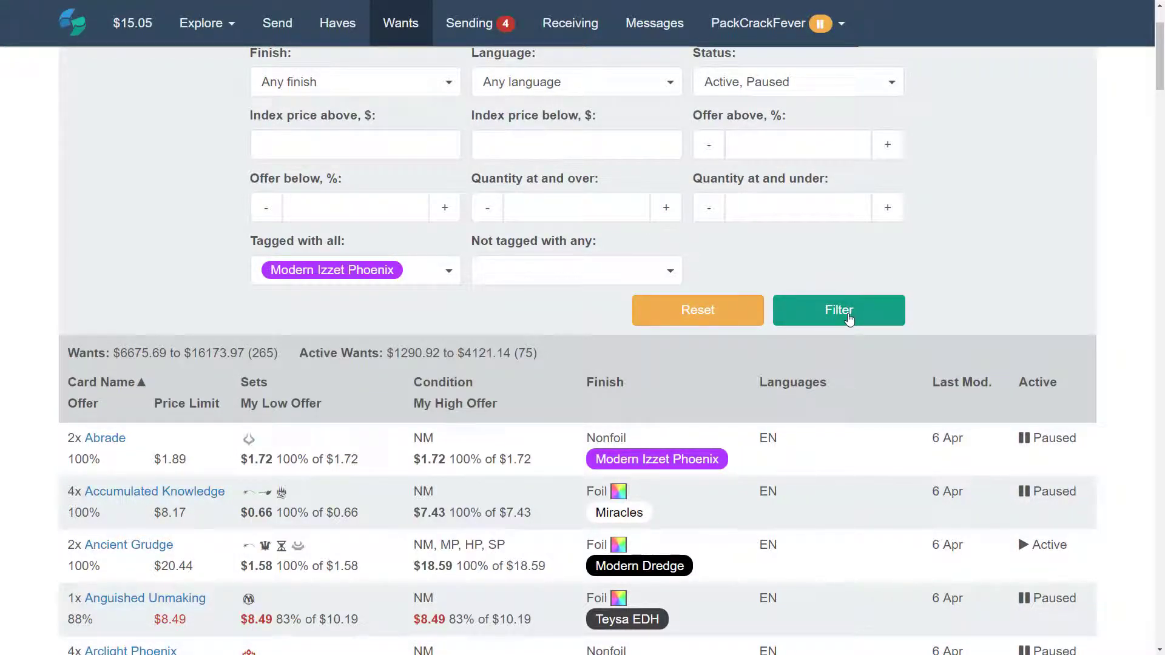
click(848, 318)
Open the Flooded Strand want, check its available sets and prices, and close it without changes
scroll(848, 318, down, 5)
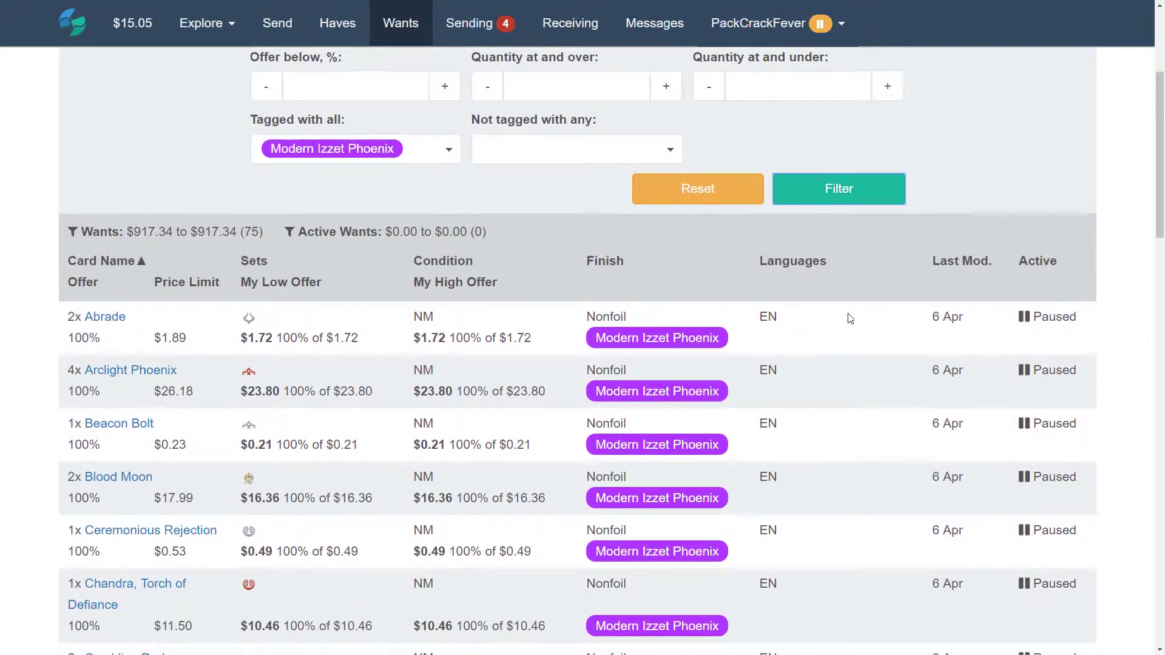
scroll(848, 319, down, 5)
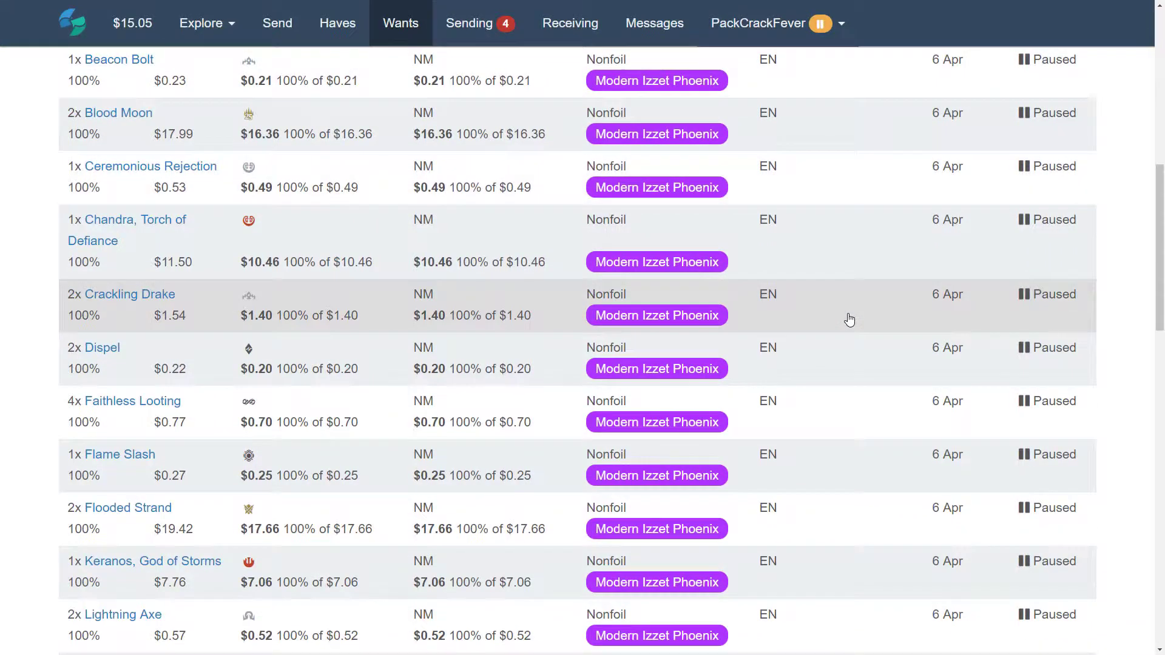
scroll(849, 319, down, 2)
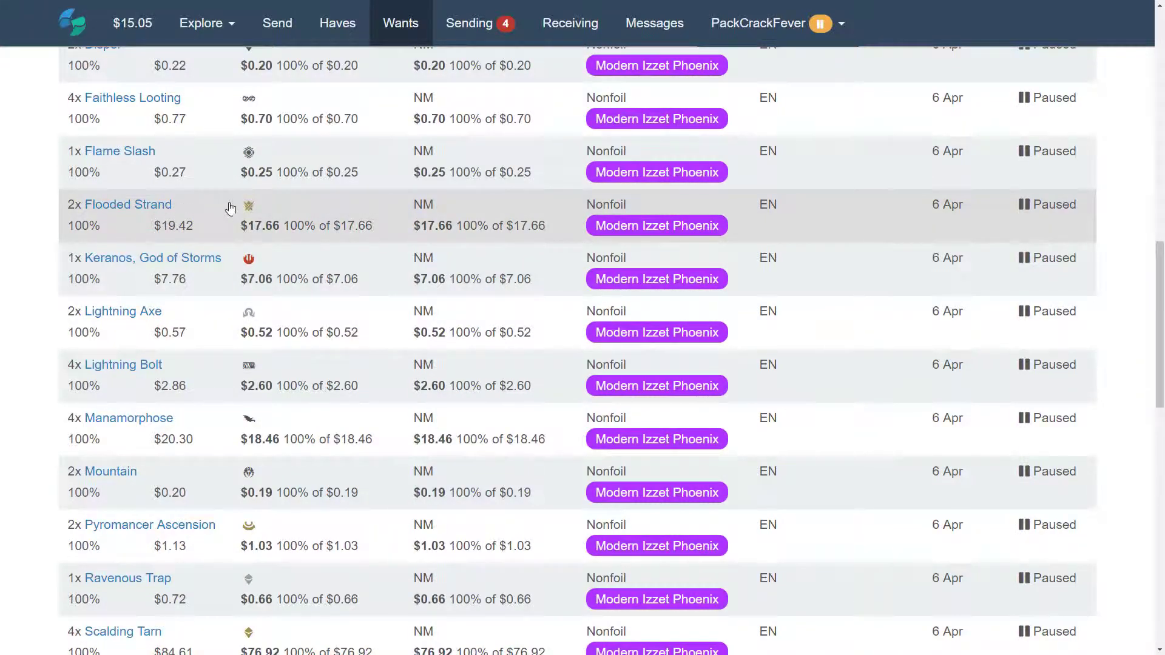
click(321, 208)
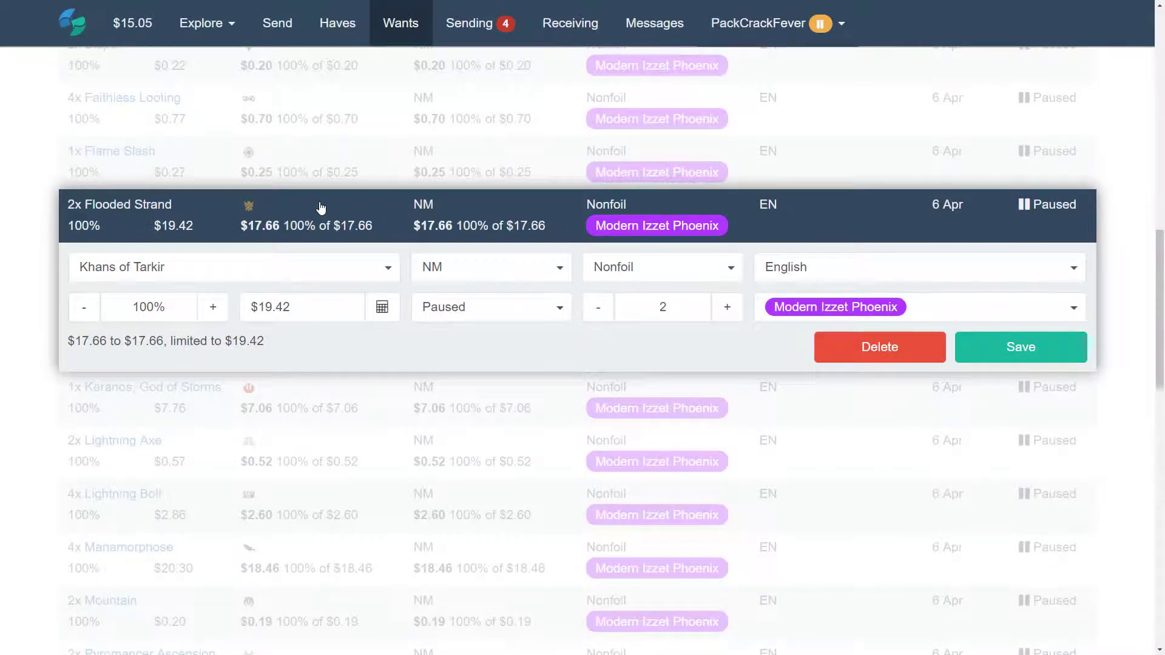
click(372, 270)
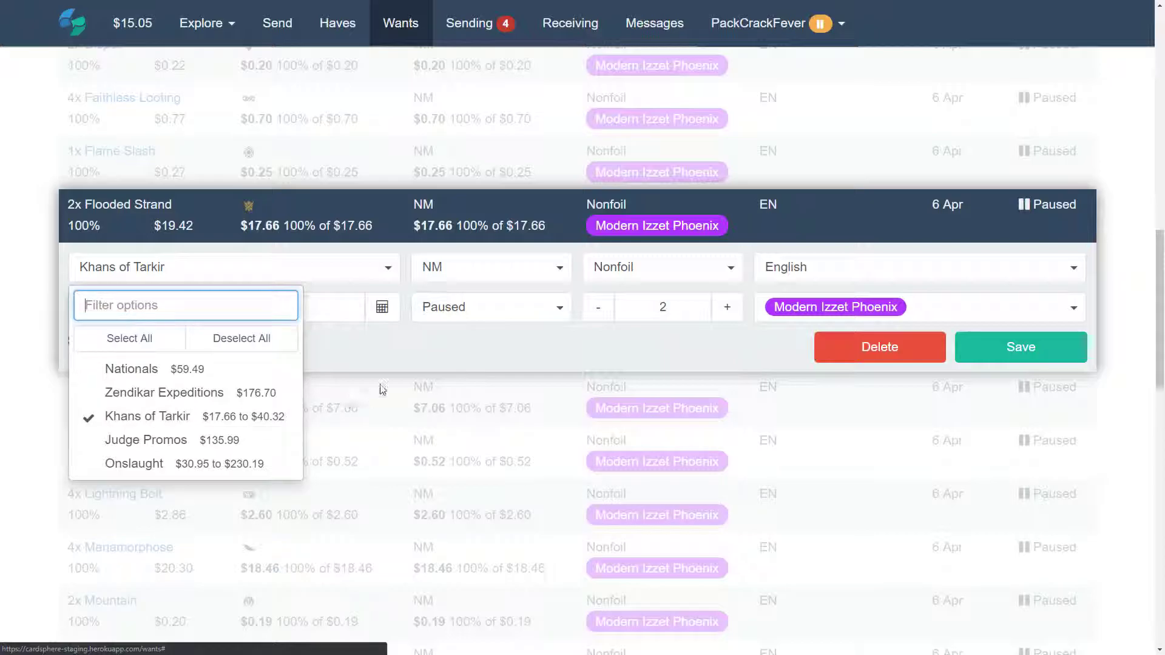
click(442, 345)
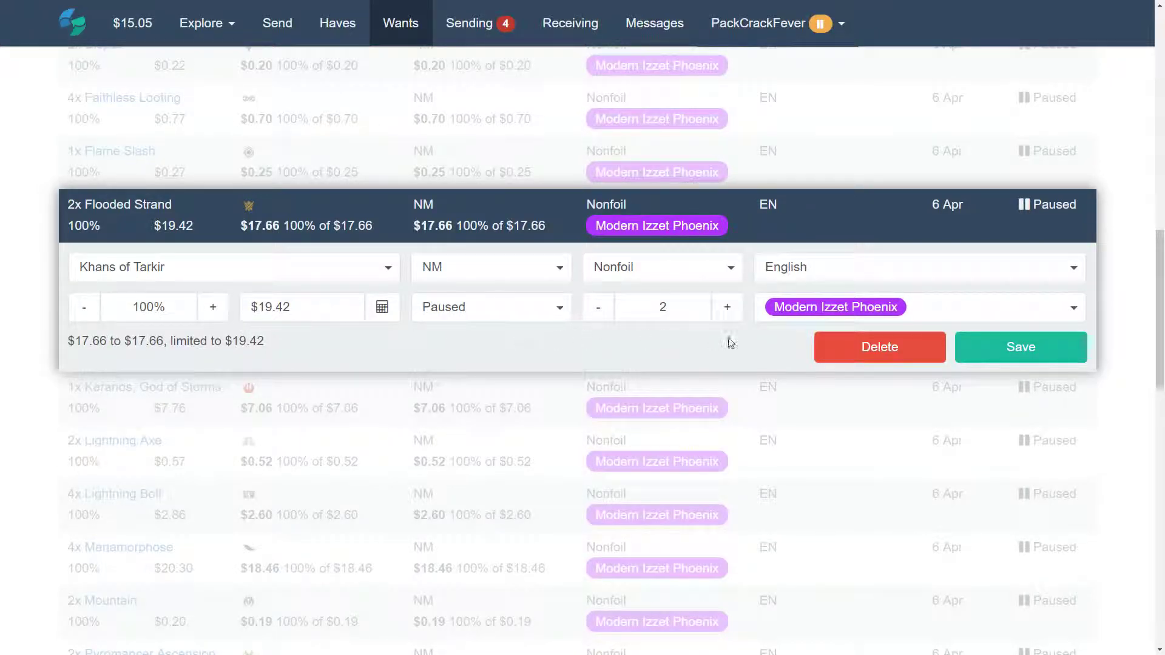
click(1115, 212)
Review the set, condition, finish, tag and status of the remaining imported Modern Izzet Phoenix wants
scroll(571, 239, down, 1)
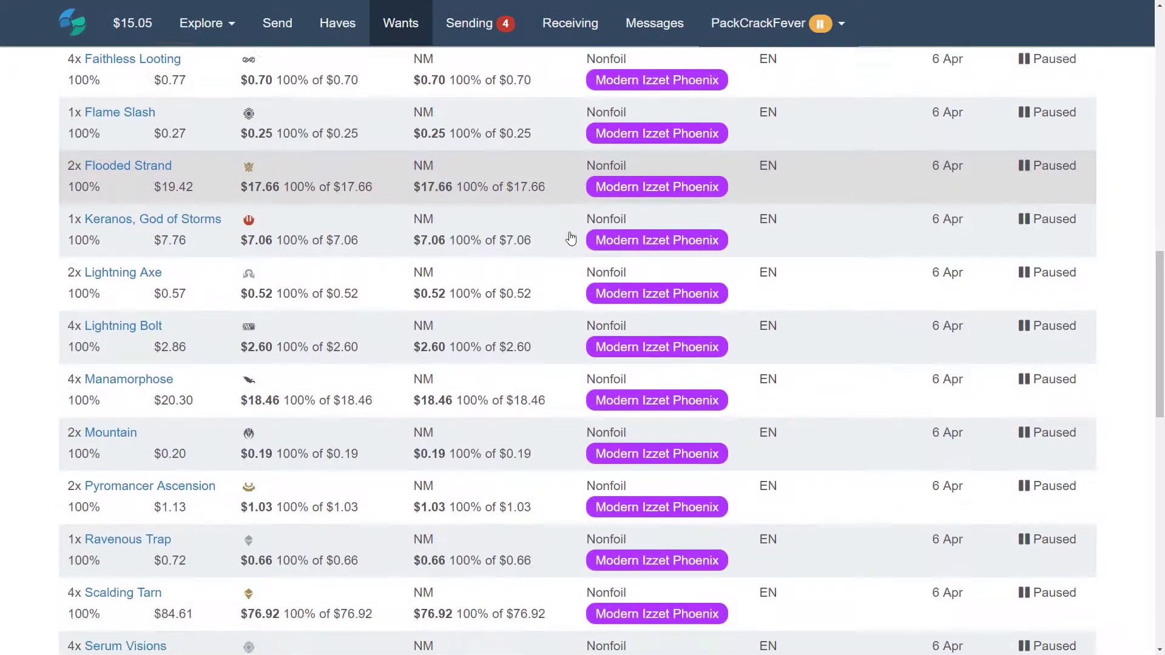
scroll(571, 239, down, 3)
scroll(571, 239, down, 3)
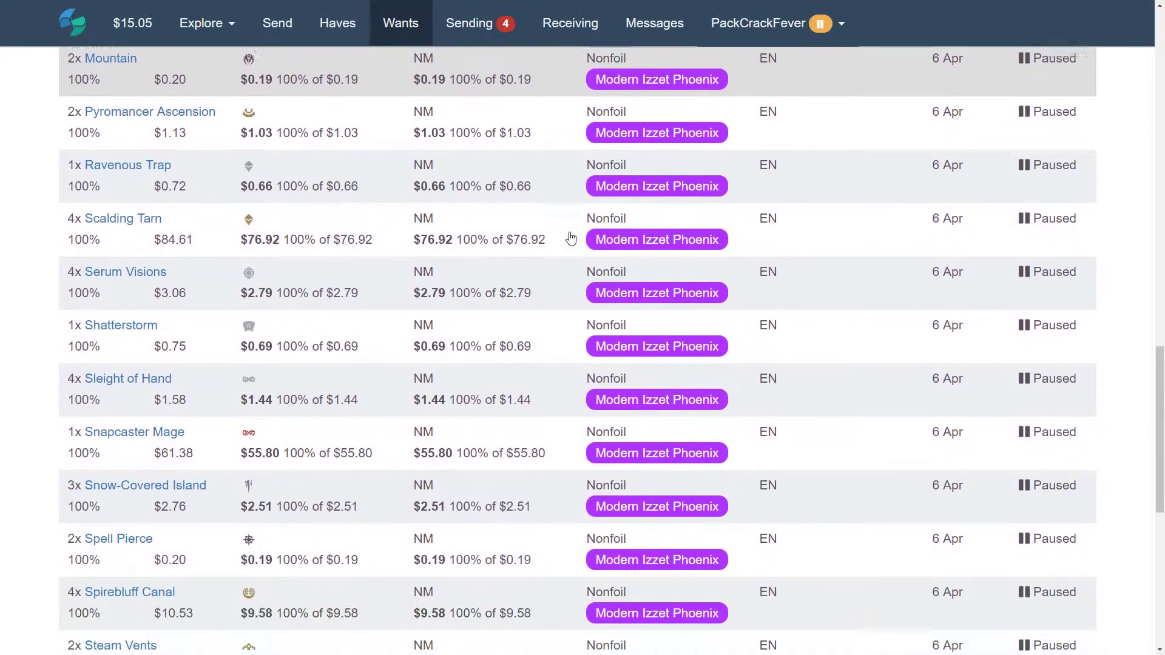
scroll(571, 238, down, 2)
scroll(571, 238, down, 2)
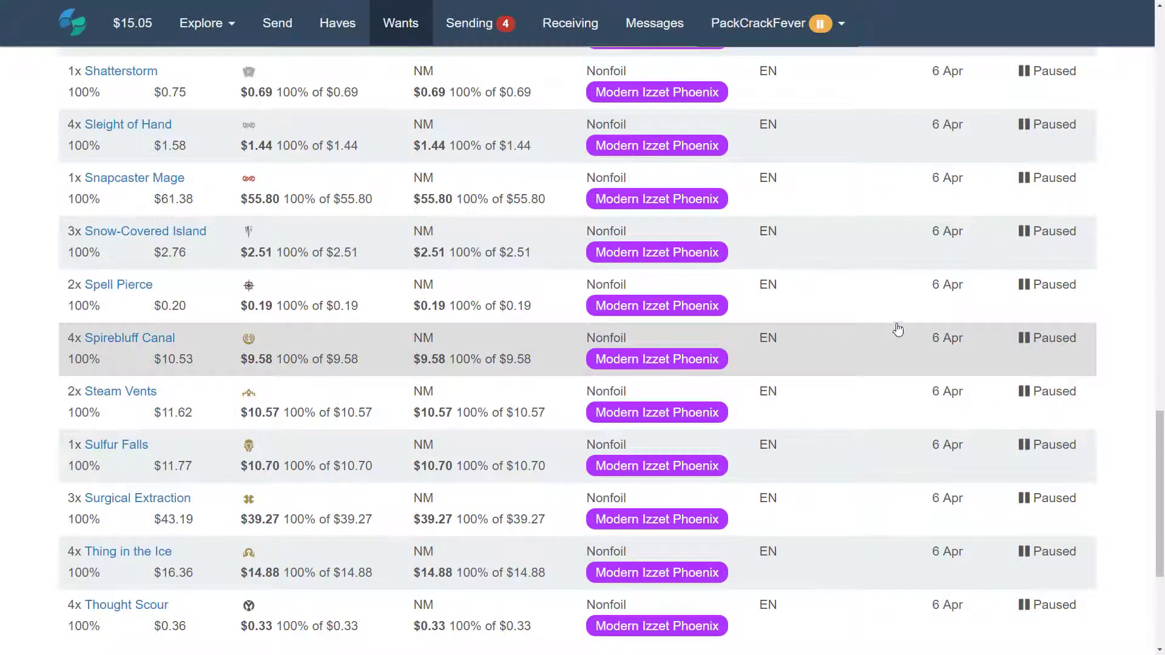
scroll(905, 325, up, 3)
scroll(906, 325, up, 20)
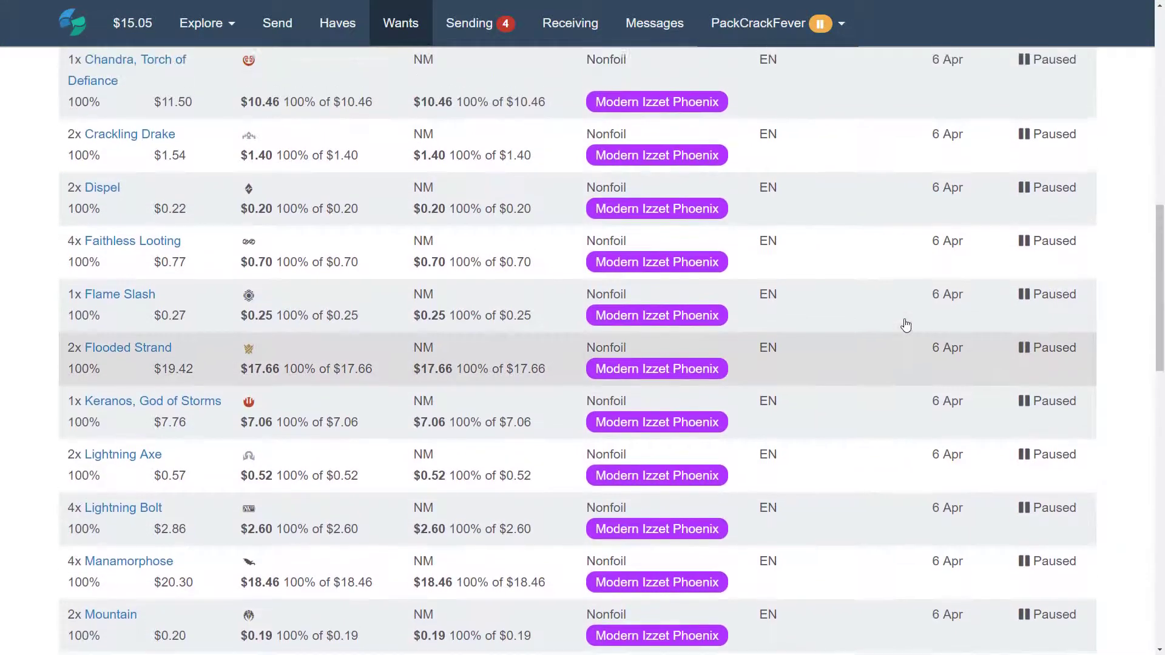
scroll(905, 325, up, 2)
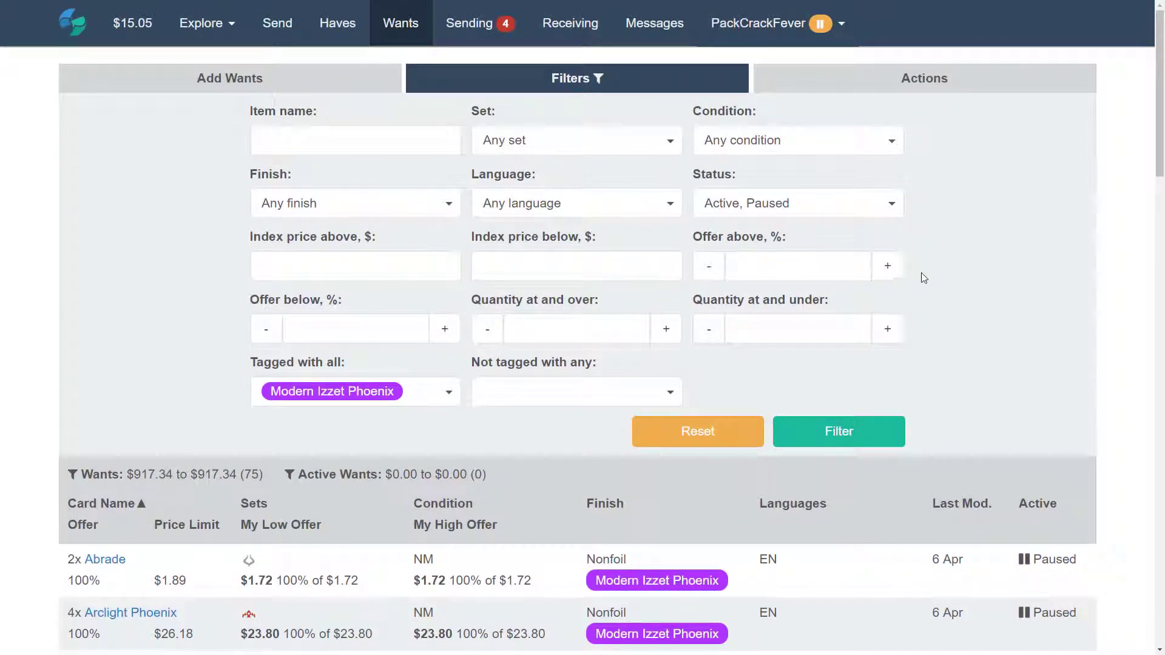
Set the offer to 70% on the wants made visible by the filter
click(947, 90)
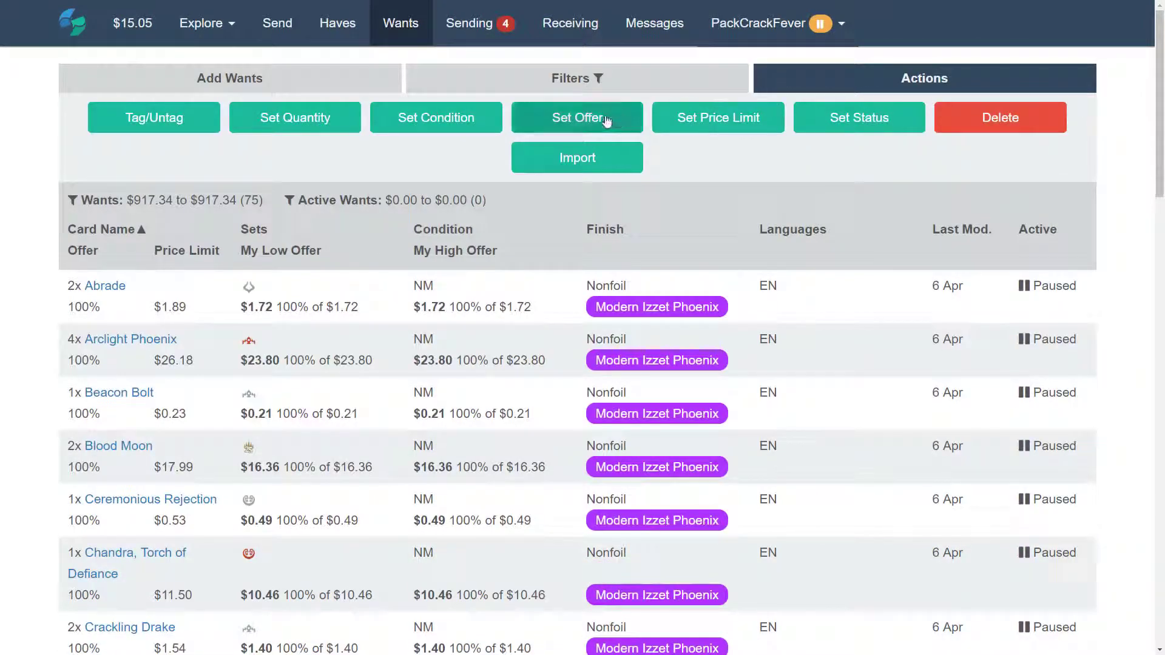
click(572, 131)
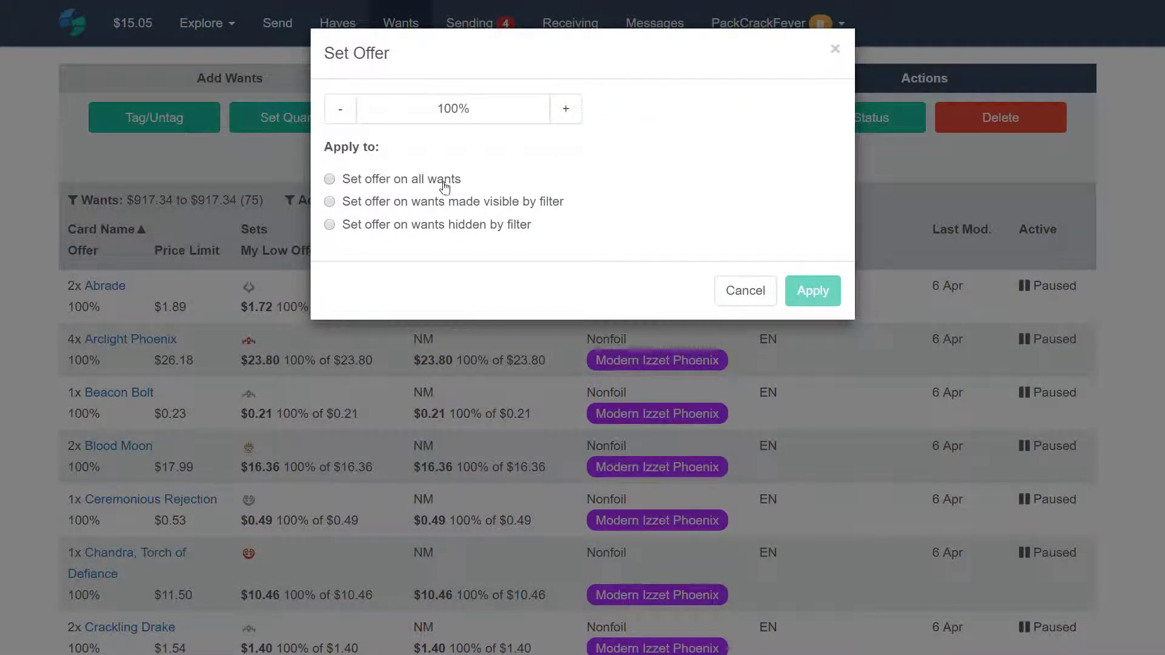
click(396, 110)
text(70%)
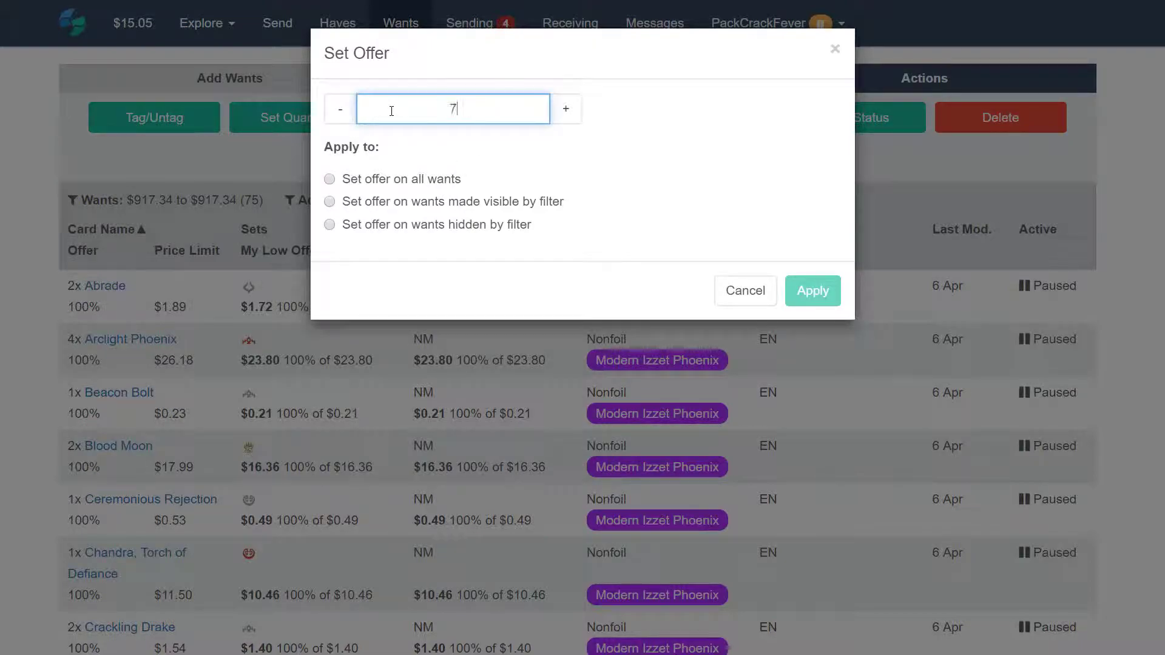
click(763, 146)
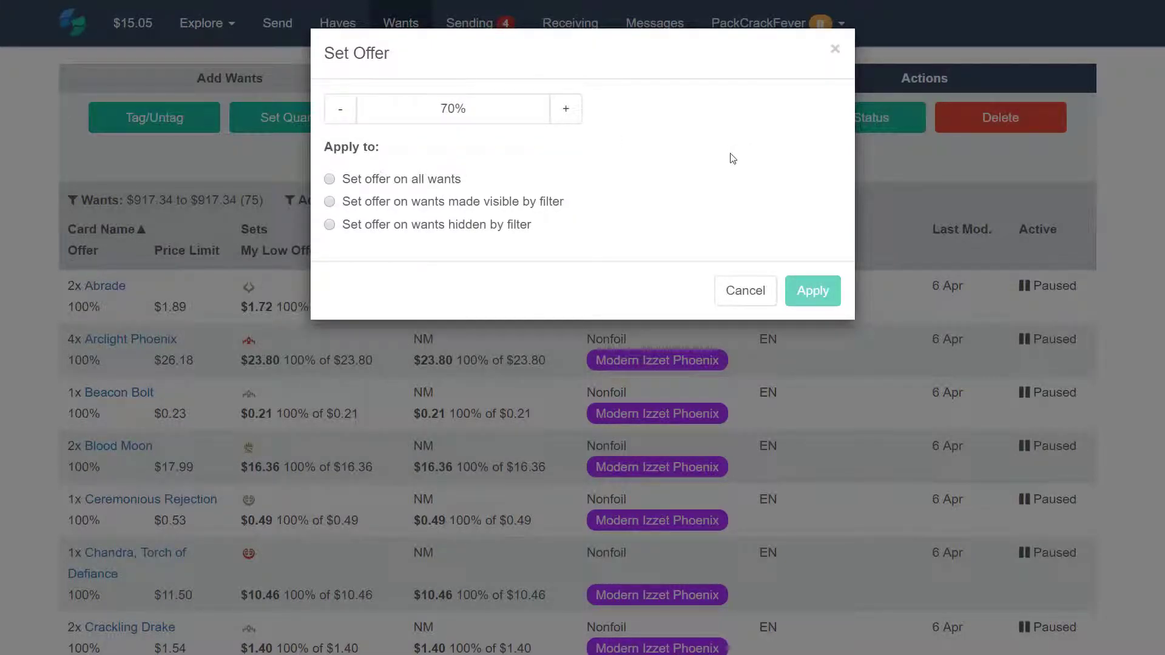
click(372, 206)
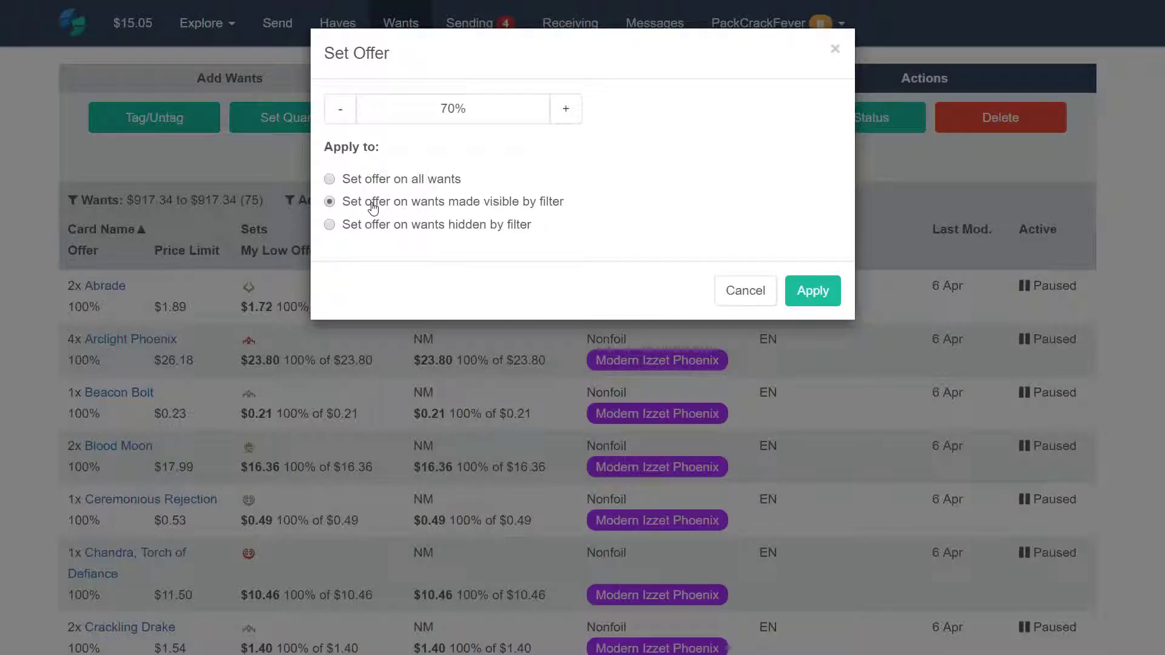
click(813, 292)
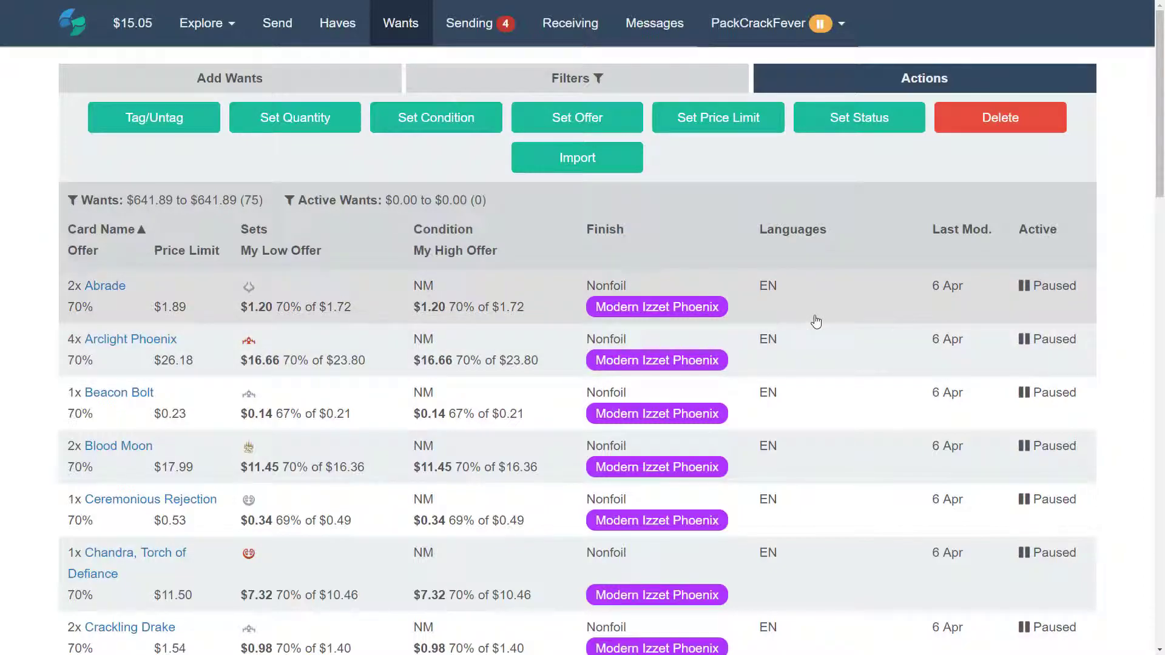
Set the status to Active on all wants
scroll(816, 322, down, 4)
scroll(817, 321, up, 4)
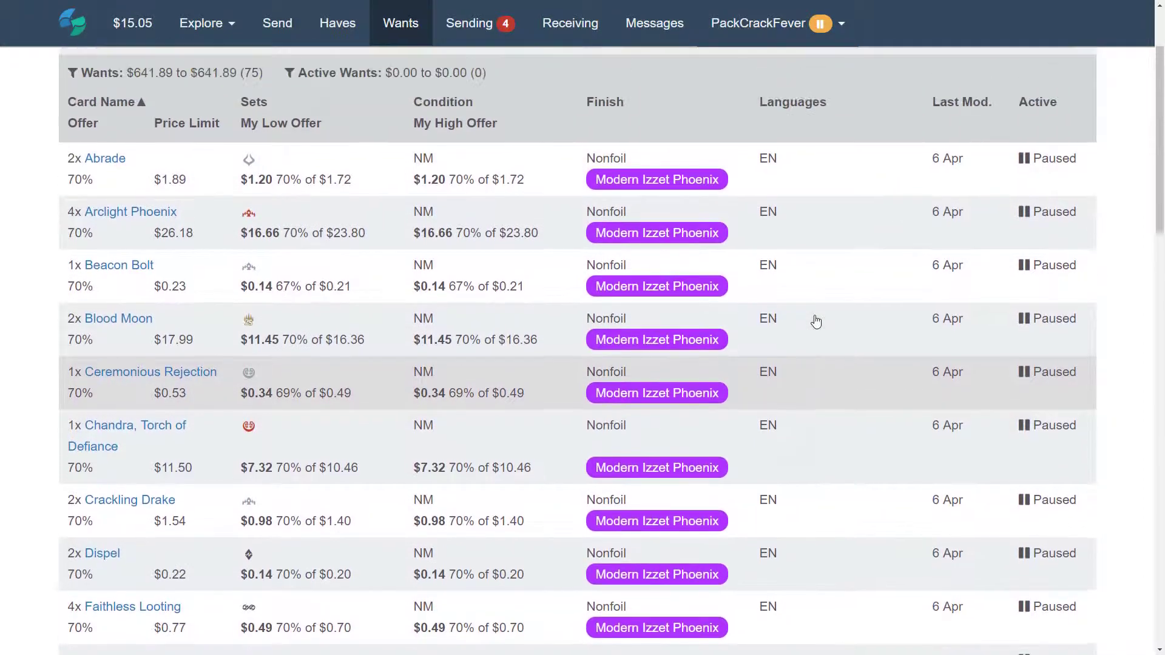
click(859, 118)
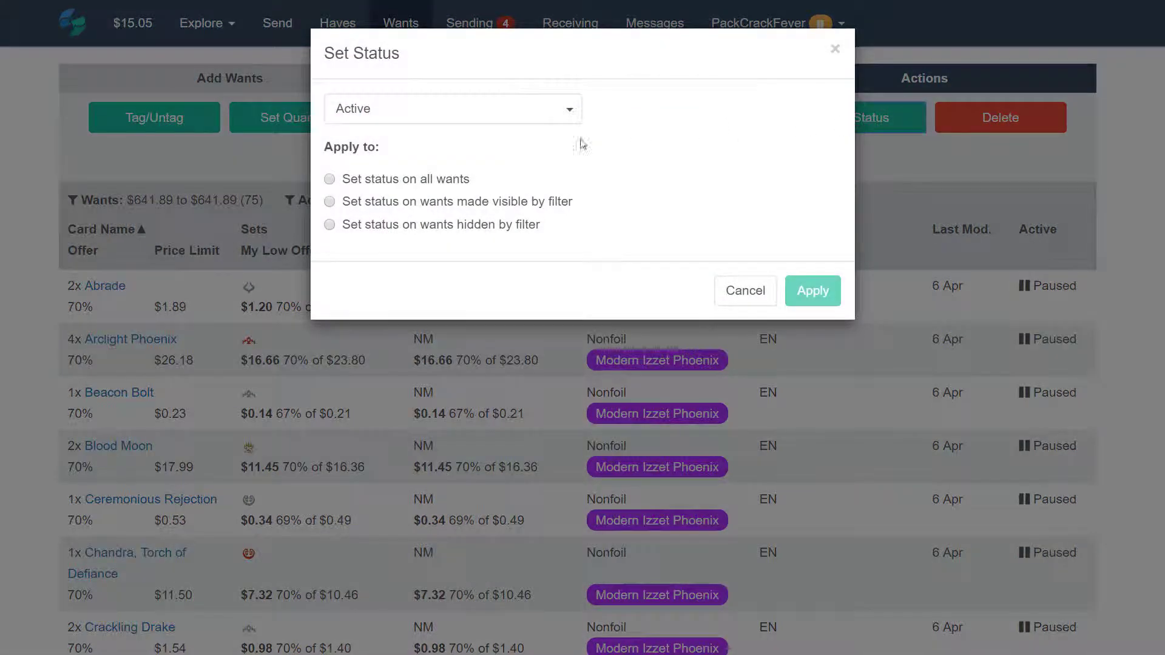
click(408, 181)
click(812, 292)
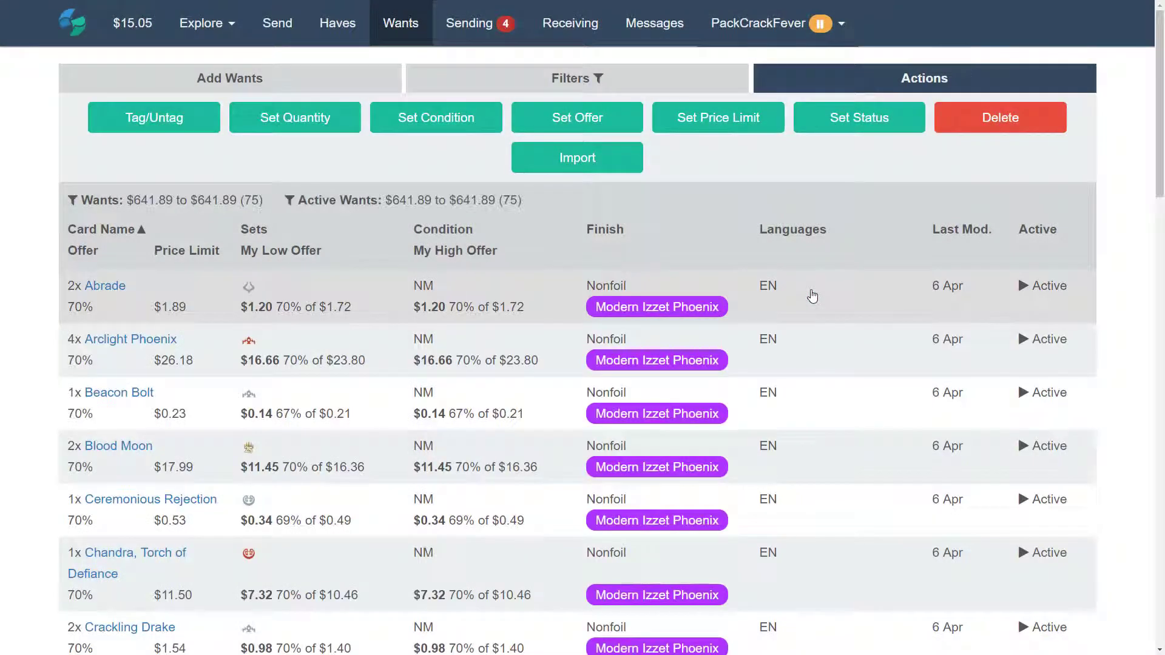